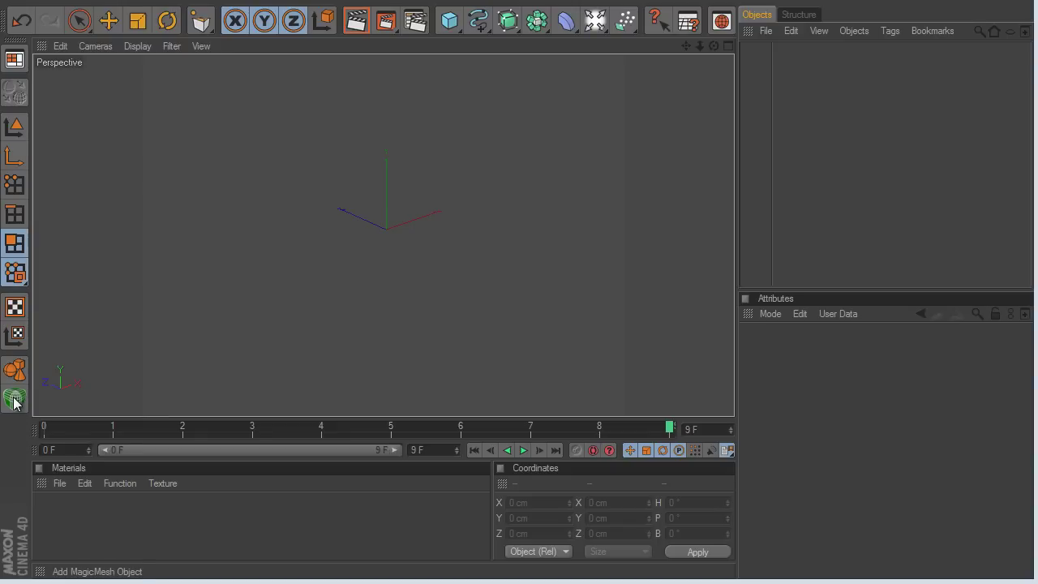
Add a MagicMesh object and look through its Import / Export, About and Create settings.
click(15, 398)
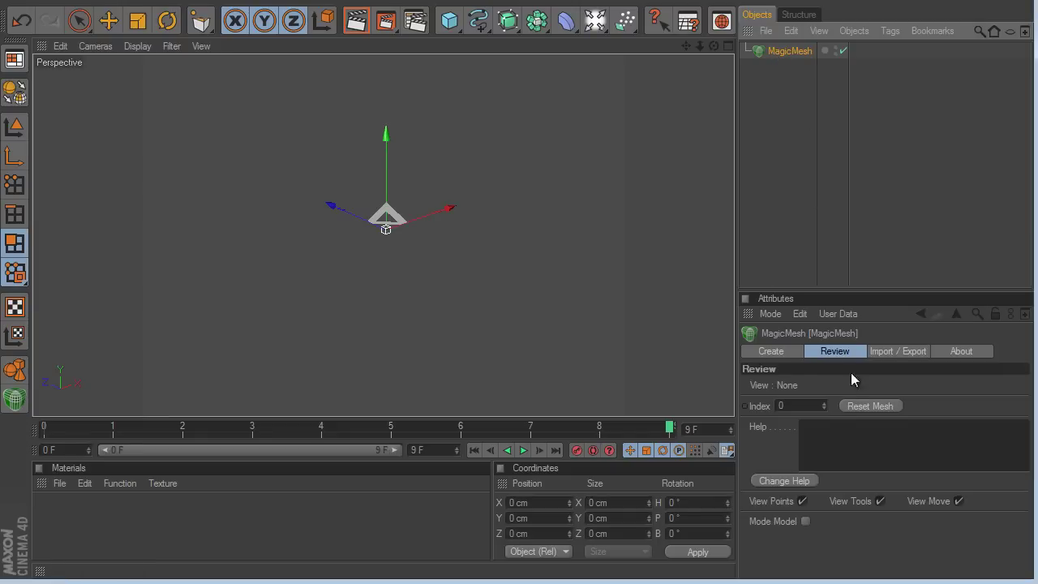
click(786, 353)
click(886, 354)
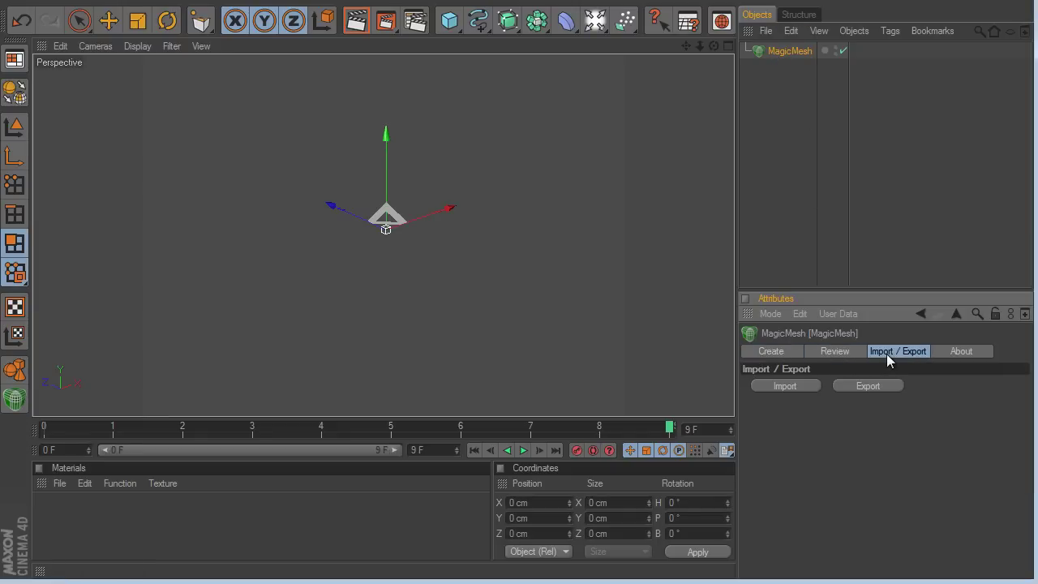
click(942, 354)
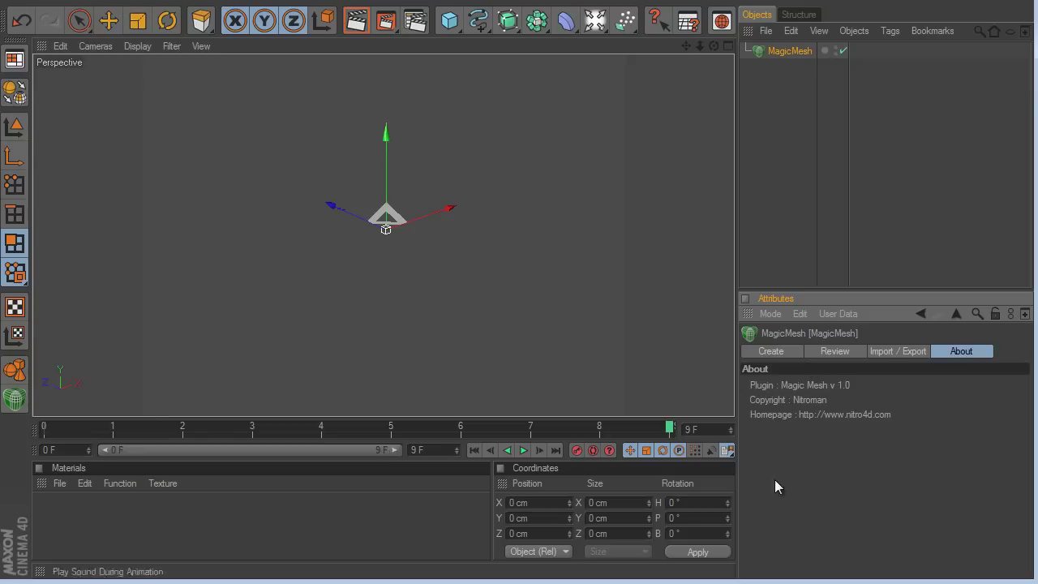
click(771, 354)
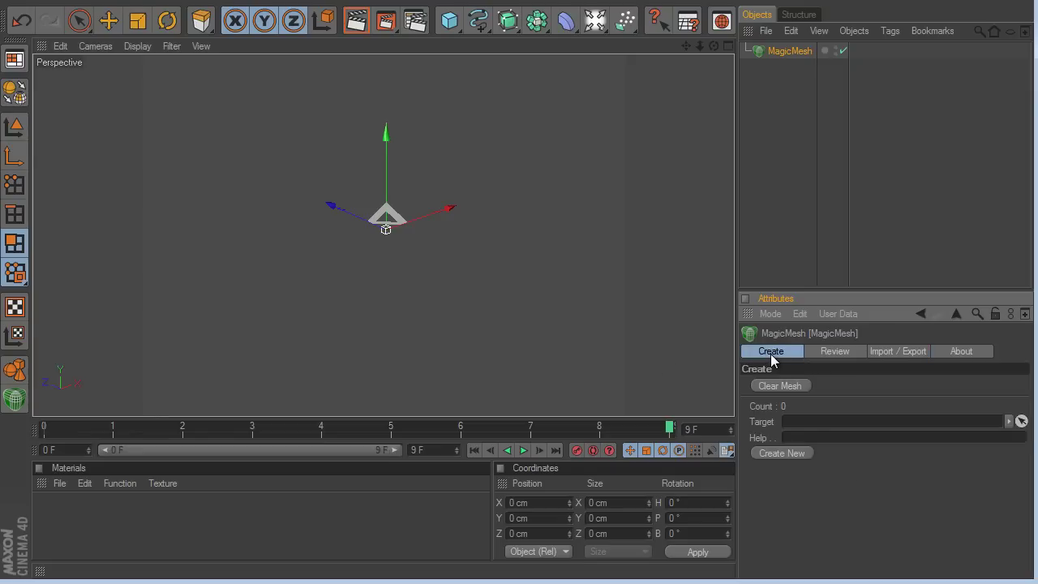
Add a cube primitive to the scene and convert it to an editable polygon object.
click(449, 20)
drag(449, 20, 591, 223)
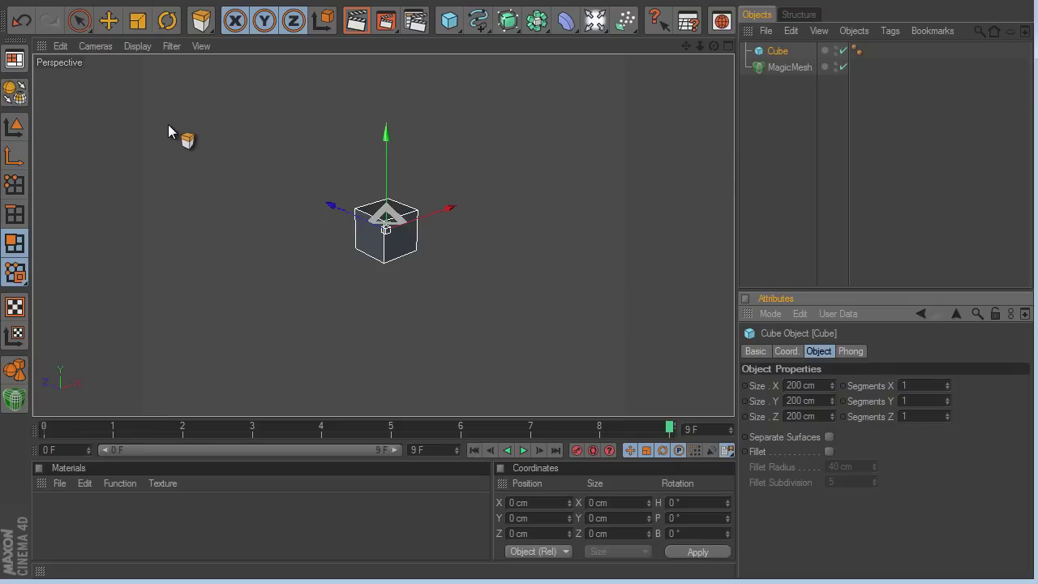
click(14, 91)
Make the editable cube a child of the MagicMesh object so that it serves as its target.
click(784, 67)
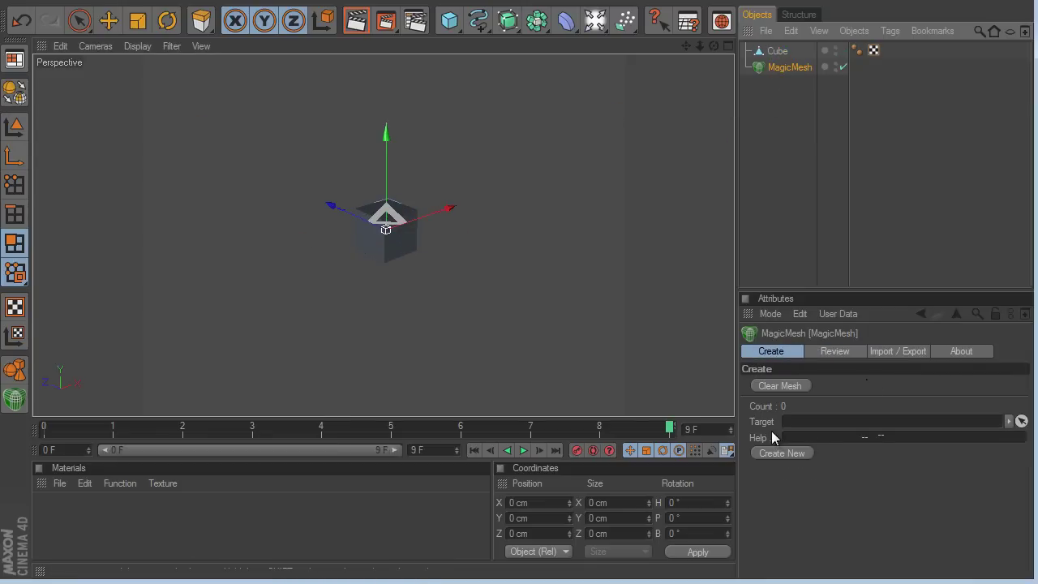
drag(777, 76, 773, 68)
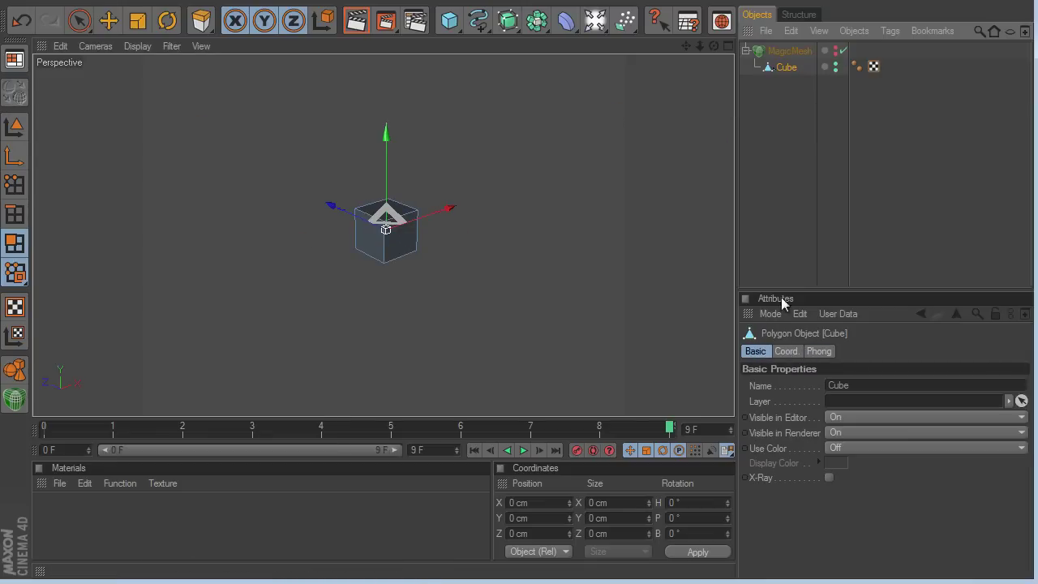
click(789, 50)
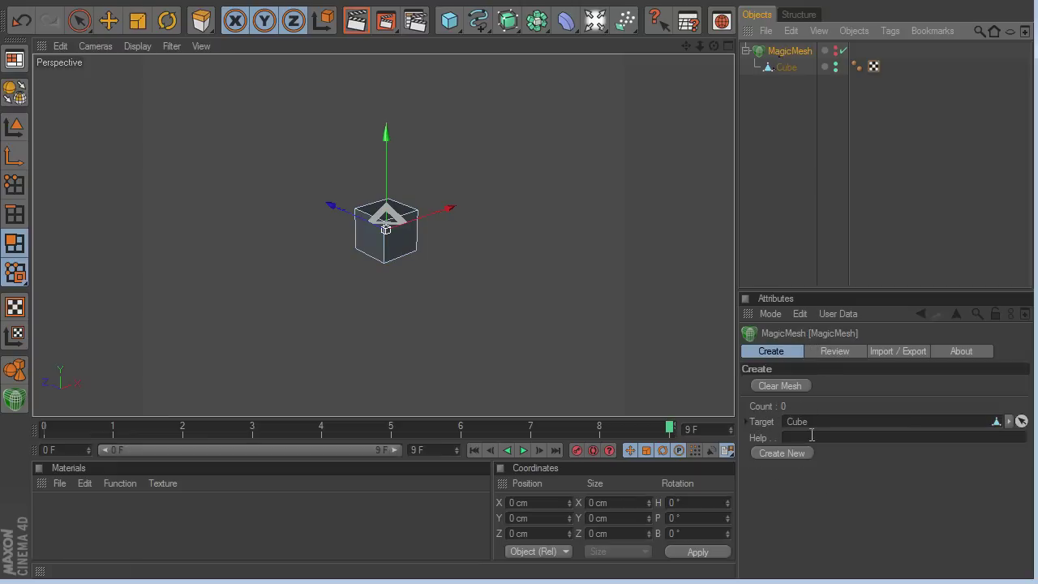
drag(818, 421, 405, 262)
mouse_move(687, 46)
mouse_down()
mouse_move(687, 30)
mouse_move(525, 285)
mouse_move(700, 47)
mouse_up()
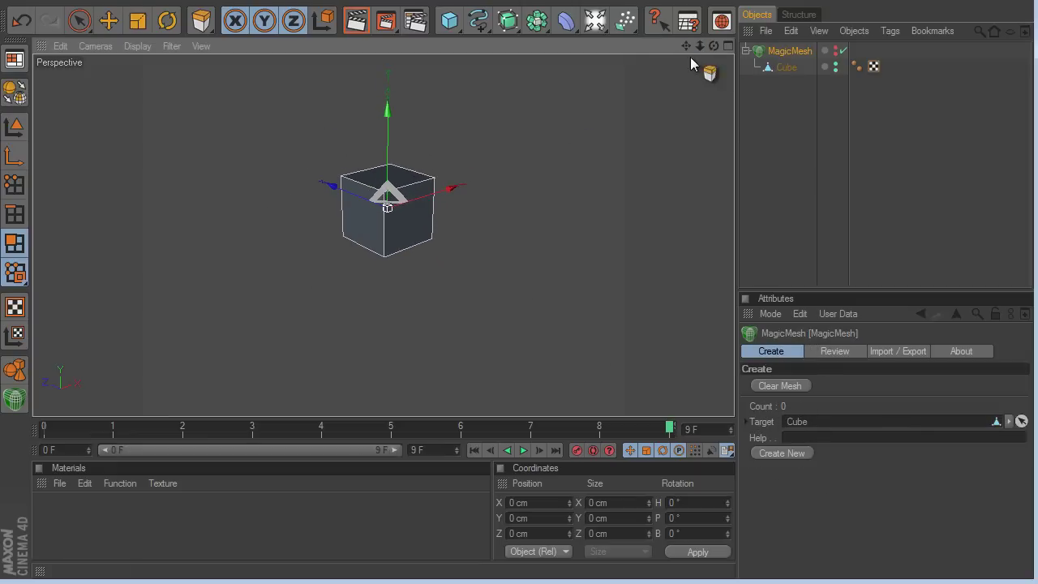
drag(700, 118, 388, 123)
Open a separate Attributes window for the MagicMesh object and place it over the lower part of the viewport.
click(777, 66)
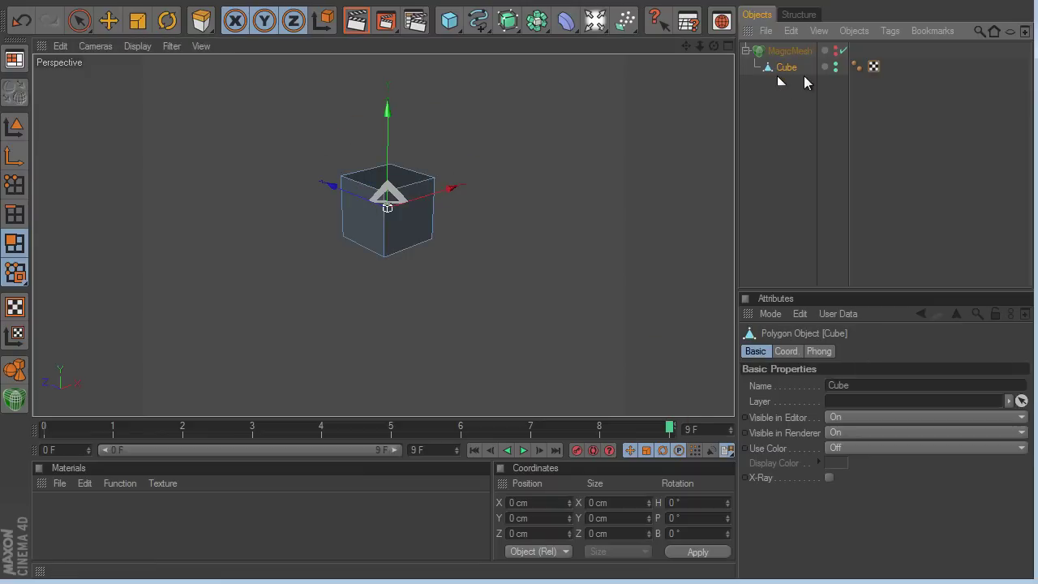
click(789, 51)
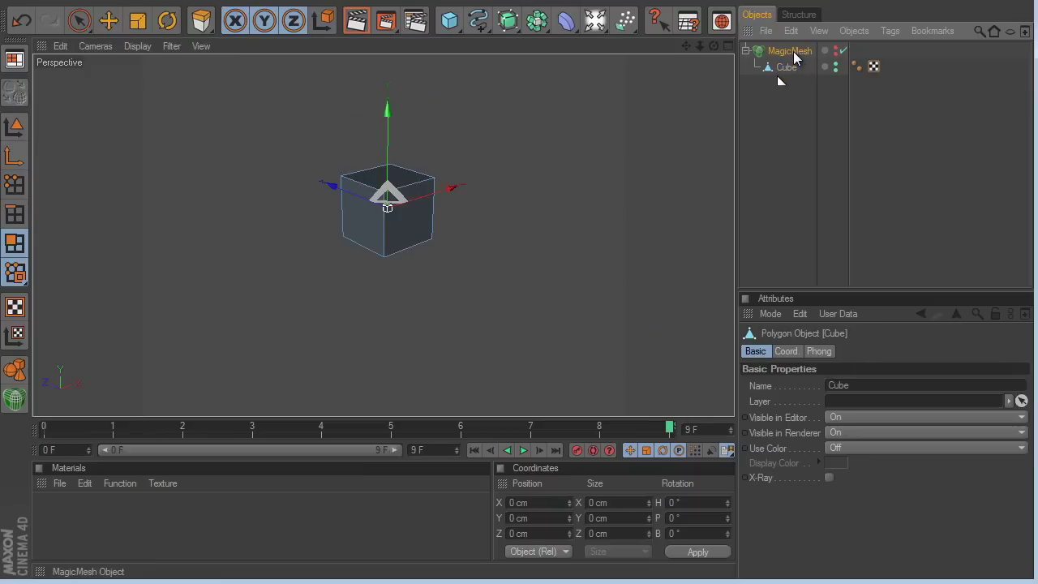
click(1024, 314)
drag(869, 283, 567, 301)
mouse_move(443, 396)
mouse_down()
mouse_move(572, 403)
mouse_move(431, 406)
mouse_move(443, 405)
mouse_up()
drag(568, 292, 571, 325)
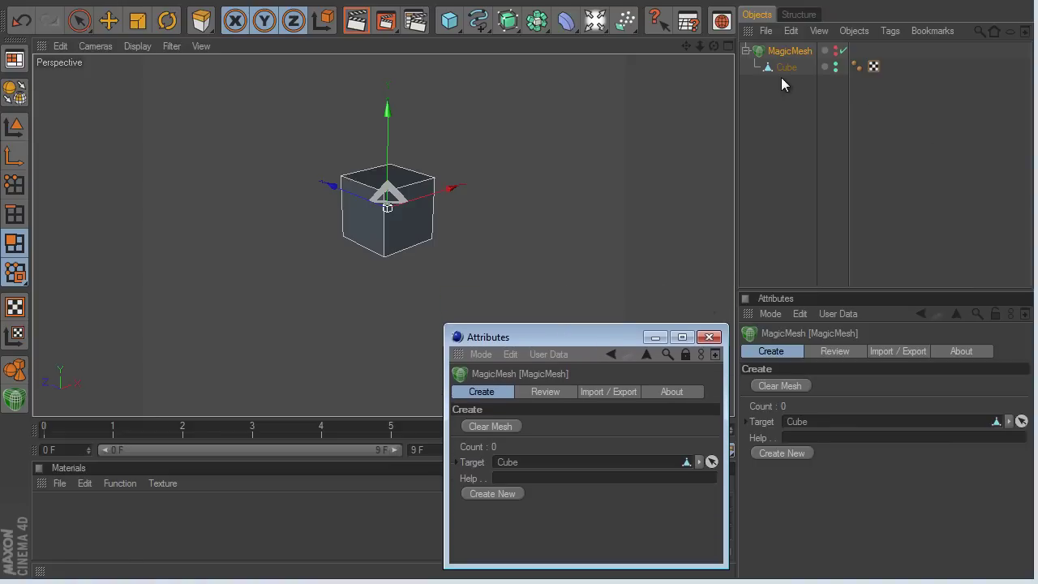
Select two neighbouring corner points on the upper edge of the cube's left-facing side in point mode.
click(785, 70)
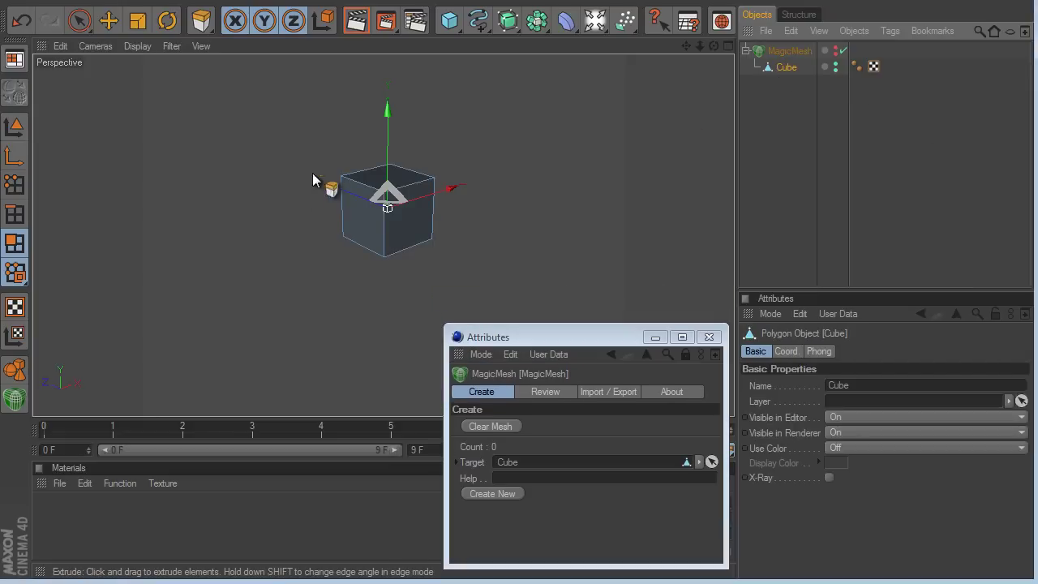
scroll(309, 332, up, 4)
scroll(309, 332, down, 4)
scroll(438, 297, up, 3)
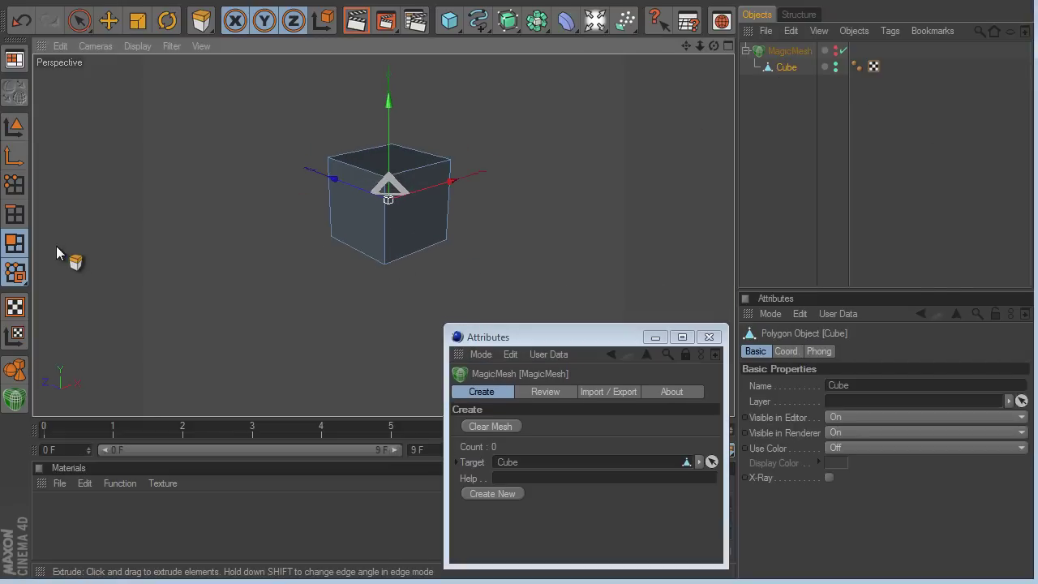
click(18, 188)
click(322, 163)
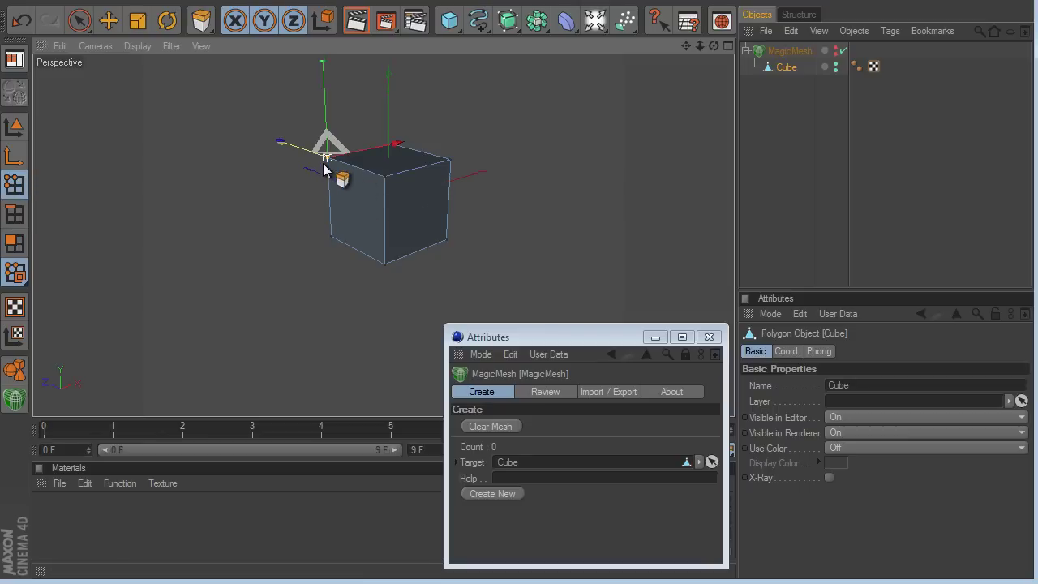
shift+click(382, 176)
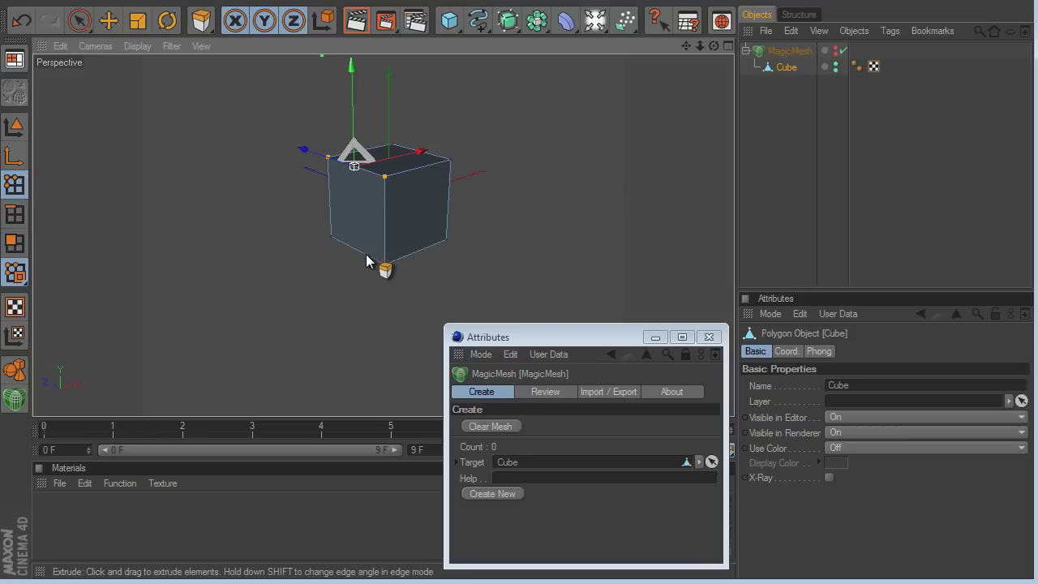
Change to polygon mode and activate the Extrude tool for the cube.
click(14, 214)
click(14, 243)
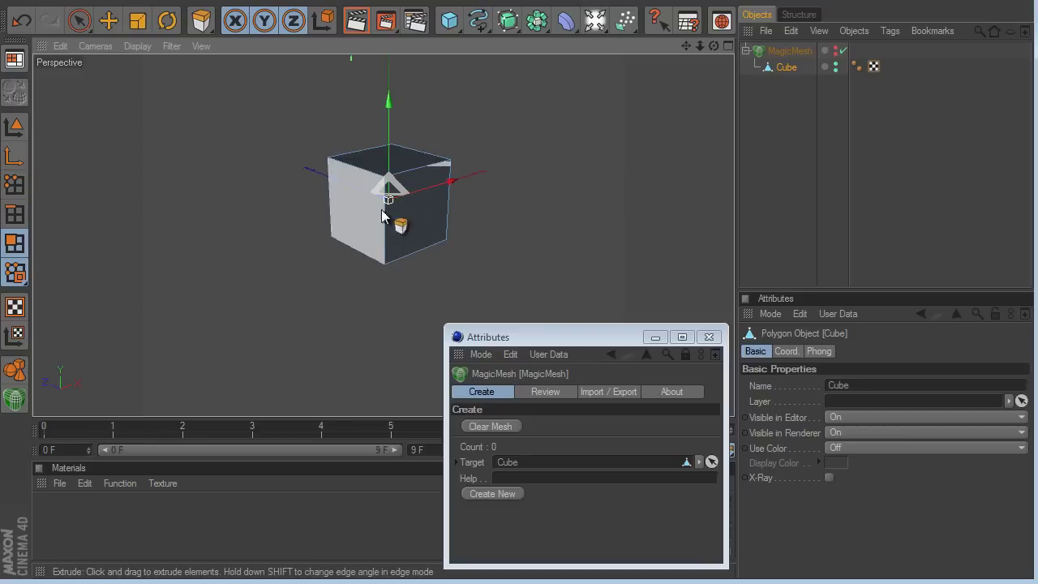
right_click(350, 281)
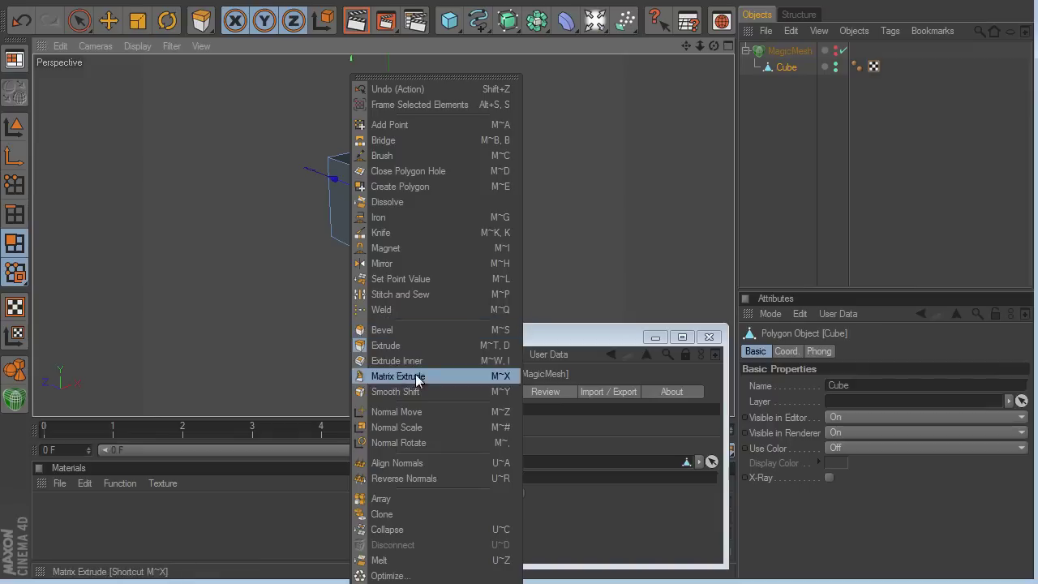
click(383, 345)
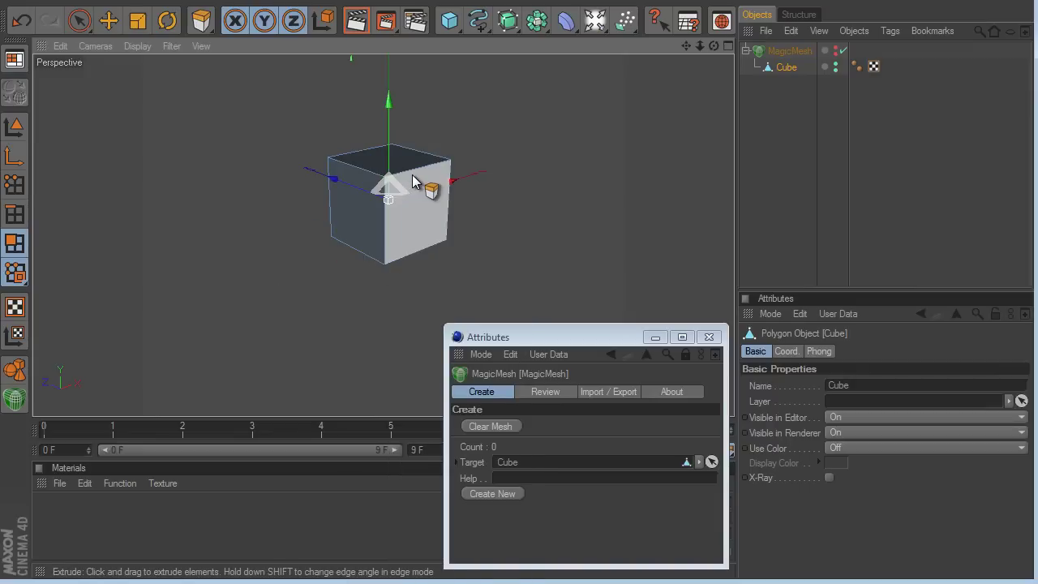
Select the cube's left-facing polygon and record this state as a new MagicMesh entry.
click(497, 488)
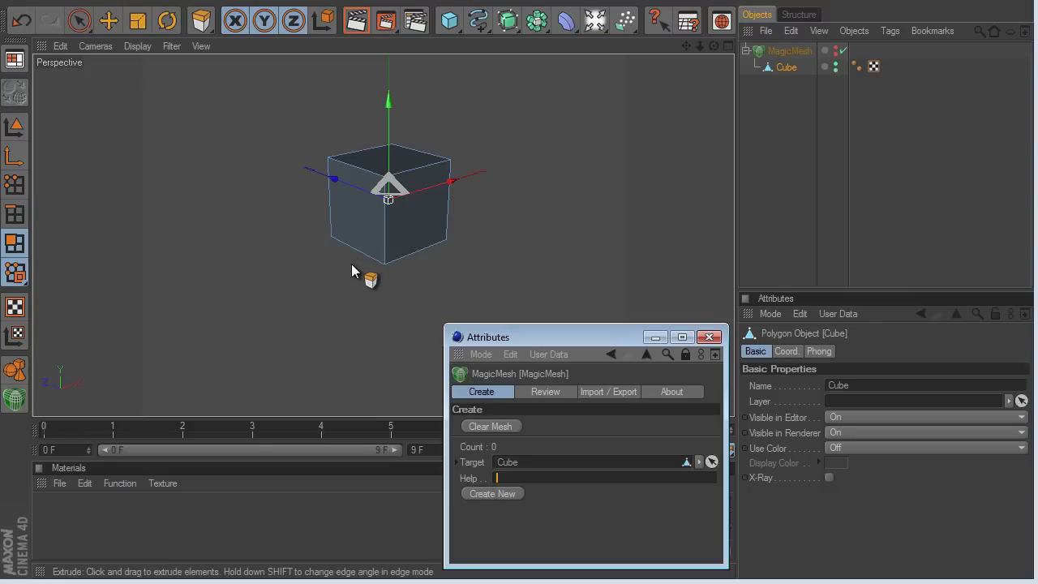
click(352, 239)
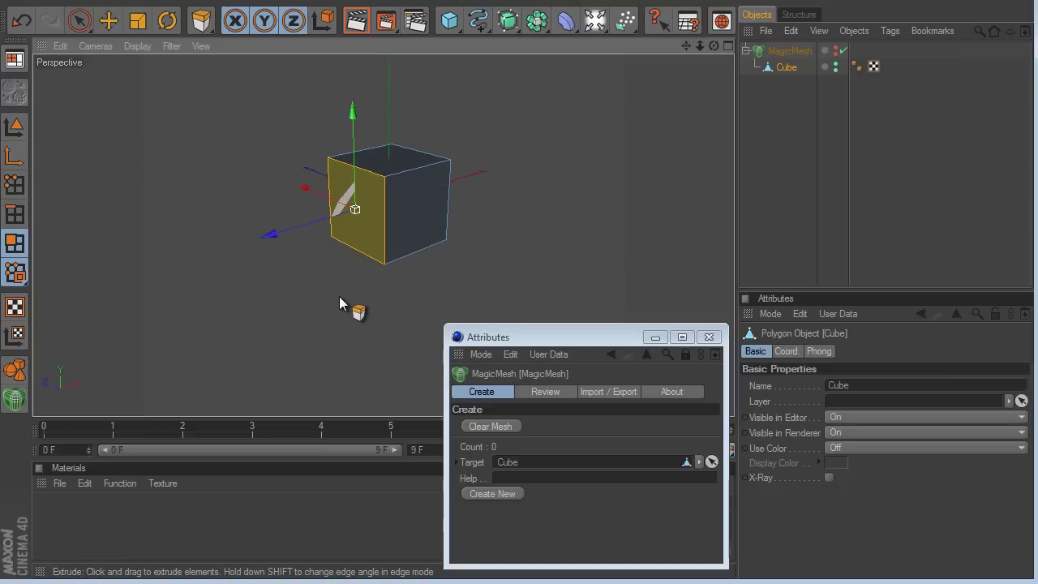
scroll(339, 298, down, 1)
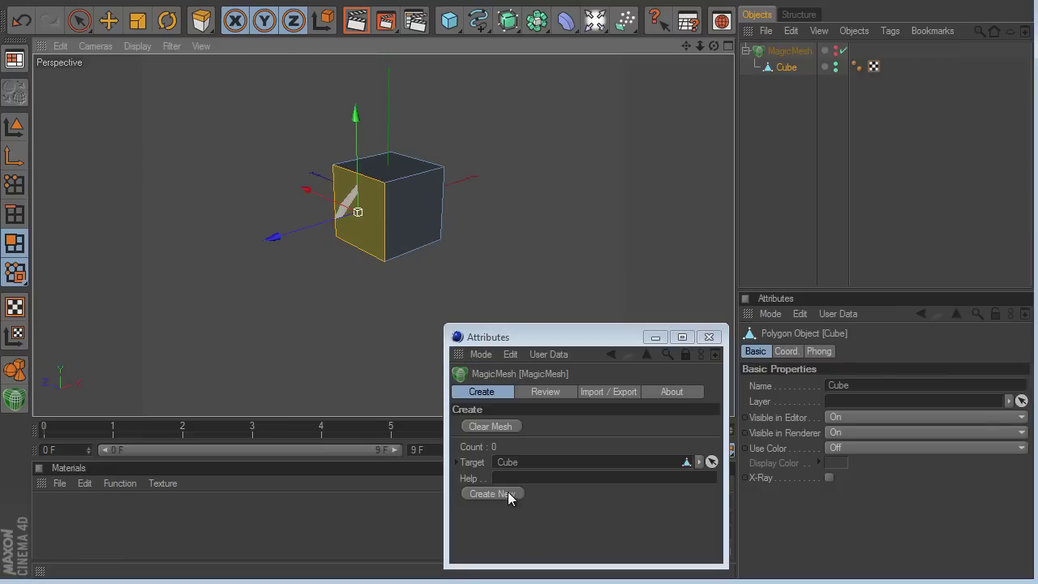
Inset the selected face with Extrude Inner by about 43 cm and record it as a new MagicMesh entry.
right_click(395, 338)
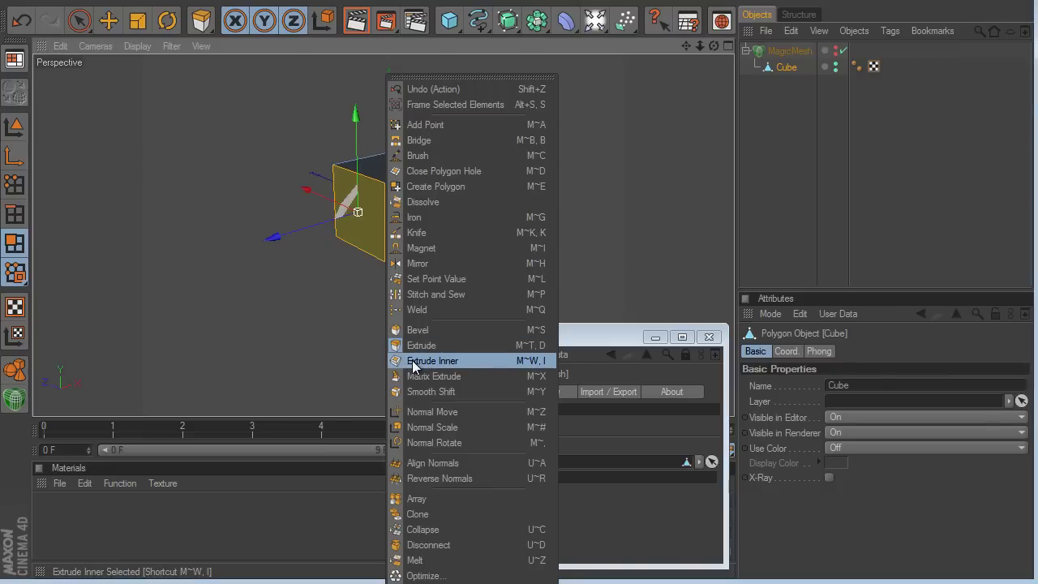
click(413, 361)
drag(406, 364, 463, 436)
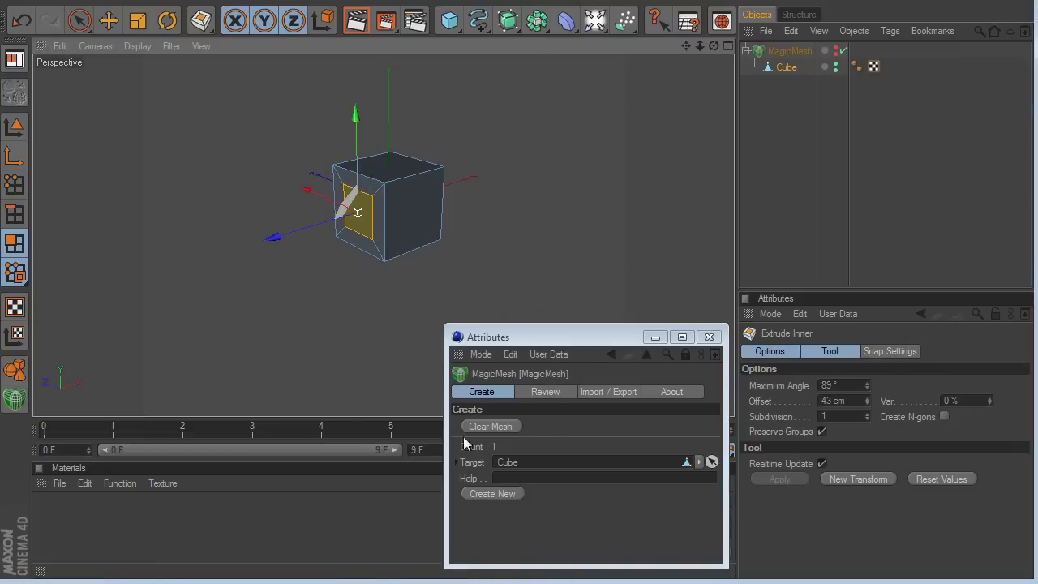
click(506, 495)
Extrude the inset face outward about 148 cm and record it in MagicMesh with the help text "i Use exturge".
right_click(387, 339)
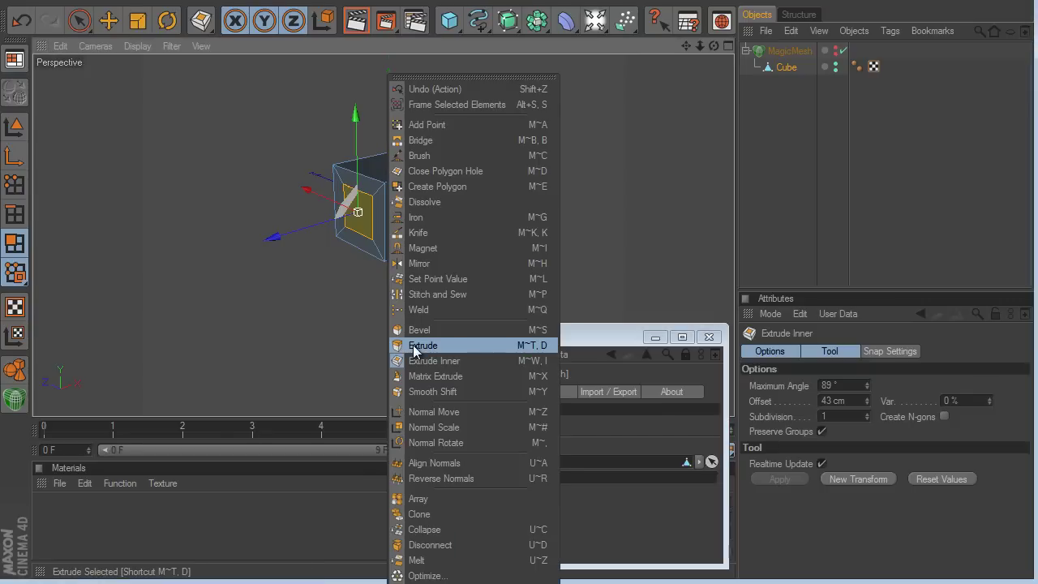
click(414, 347)
drag(383, 347, 523, 292)
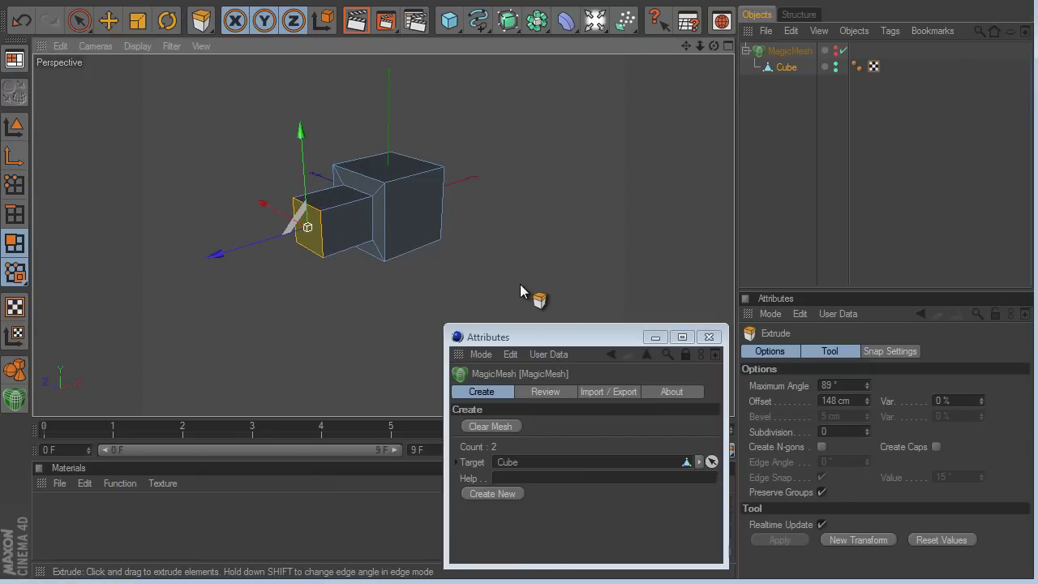
click(514, 477)
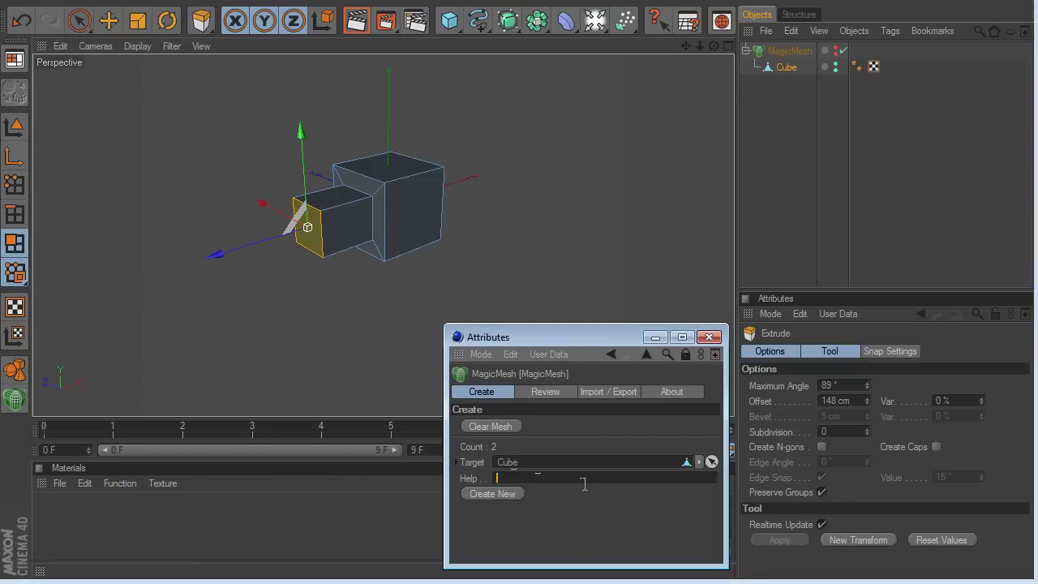
text(i Use exturde)
click(487, 493)
Open the MagicMesh Review settings in the enlarged floating window and enable Mode Model.
click(549, 394)
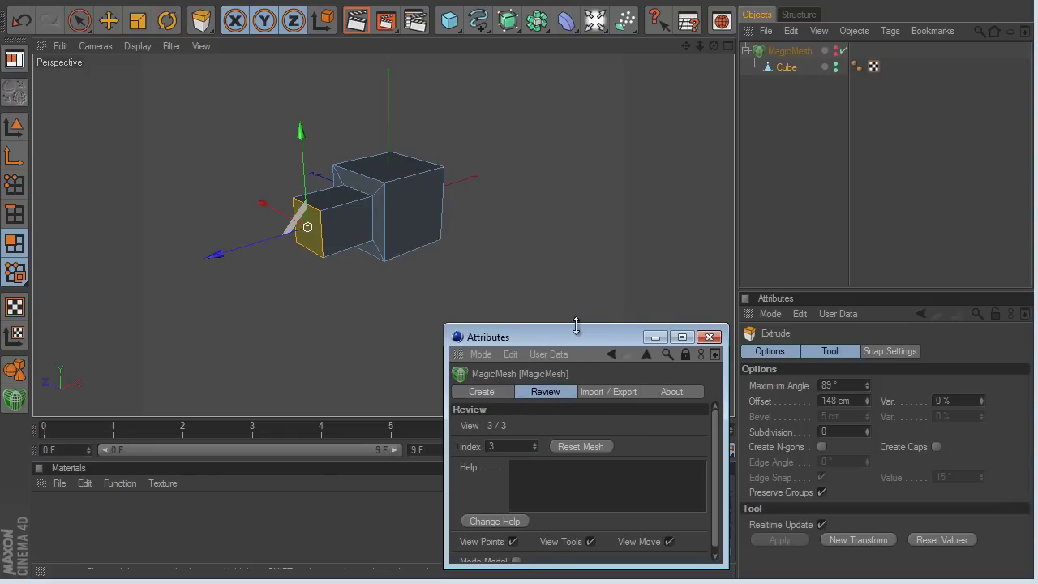
drag(576, 326, 576, 305)
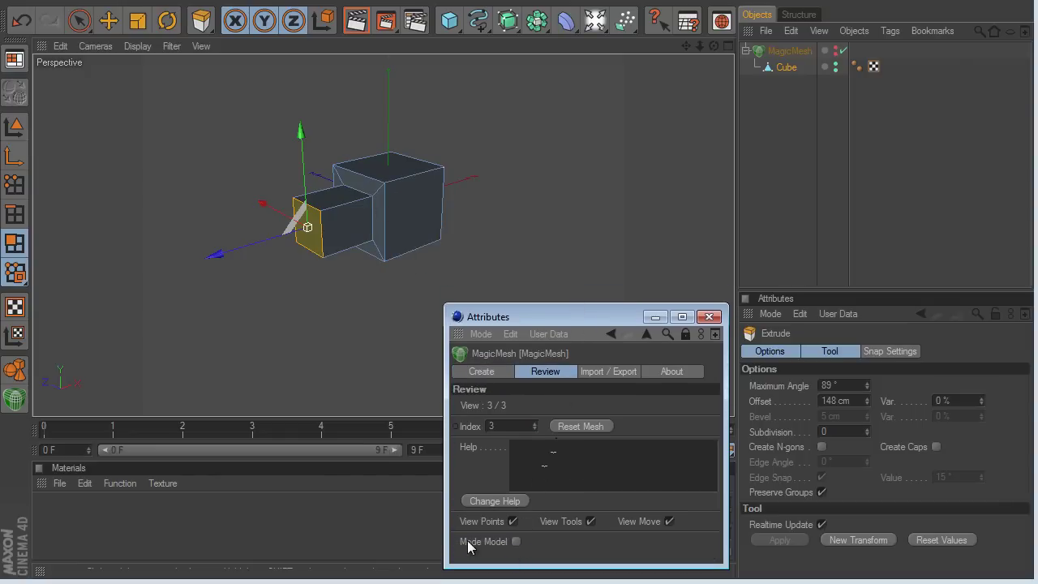
click(516, 541)
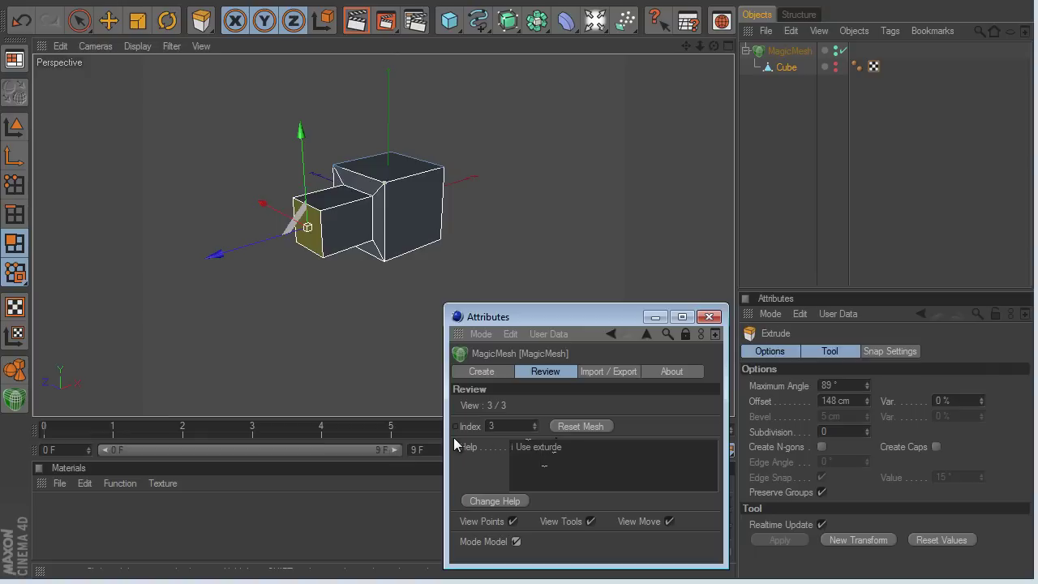
Step the MagicMesh review index back to 0 to view the cube's starting state.
click(536, 429)
click(535, 429)
click(535, 429)
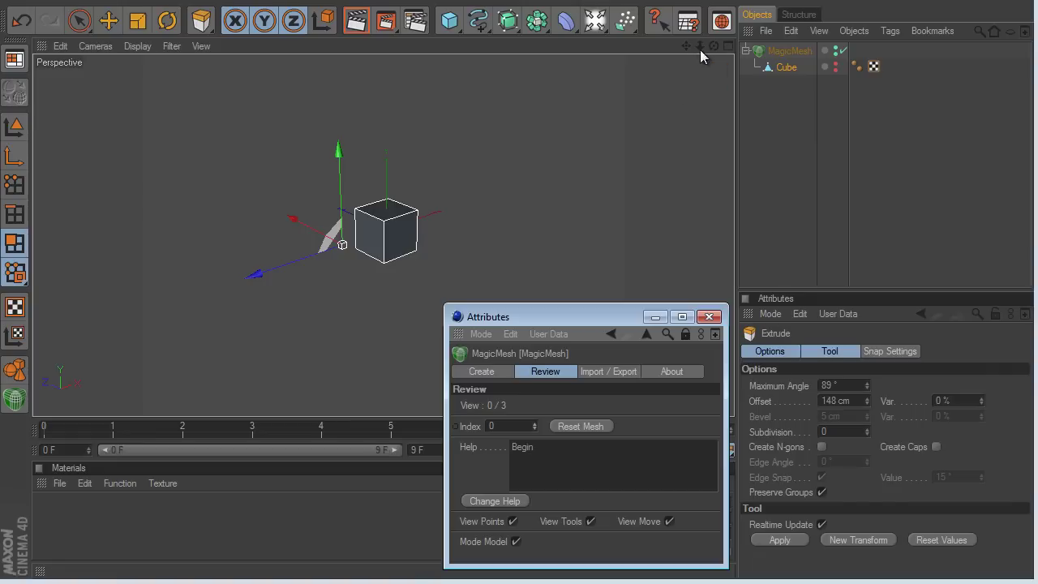
Step the MagicMesh review index forward to 2 to replay the face selection and the inset.
drag(714, 46, 519, 285)
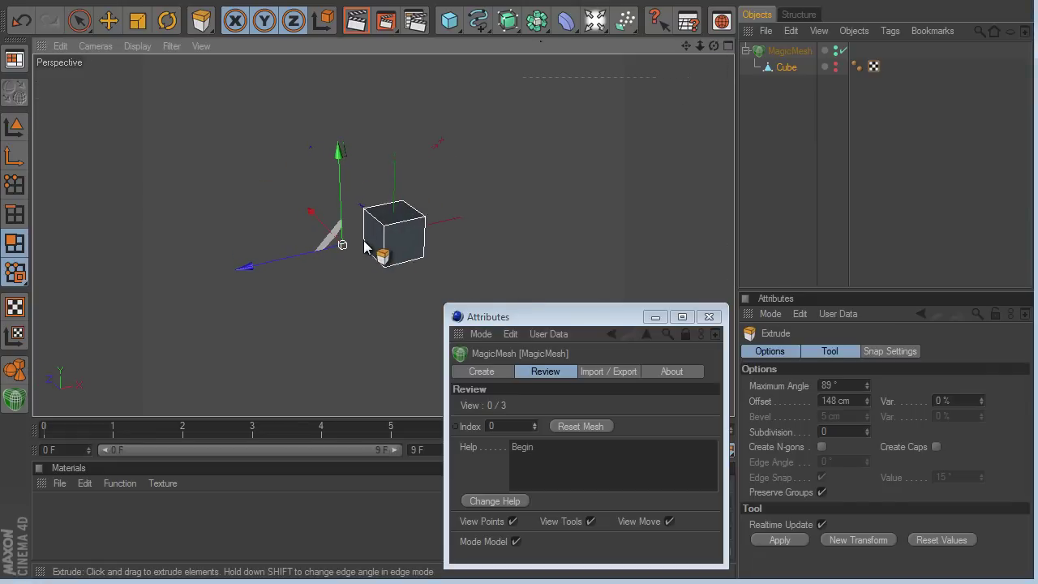
click(533, 430)
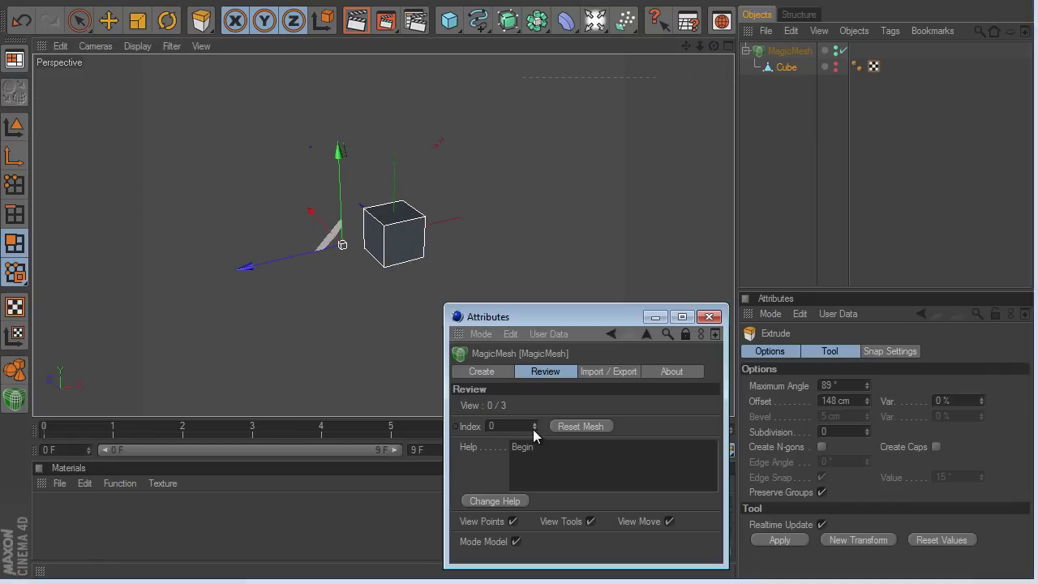
click(534, 423)
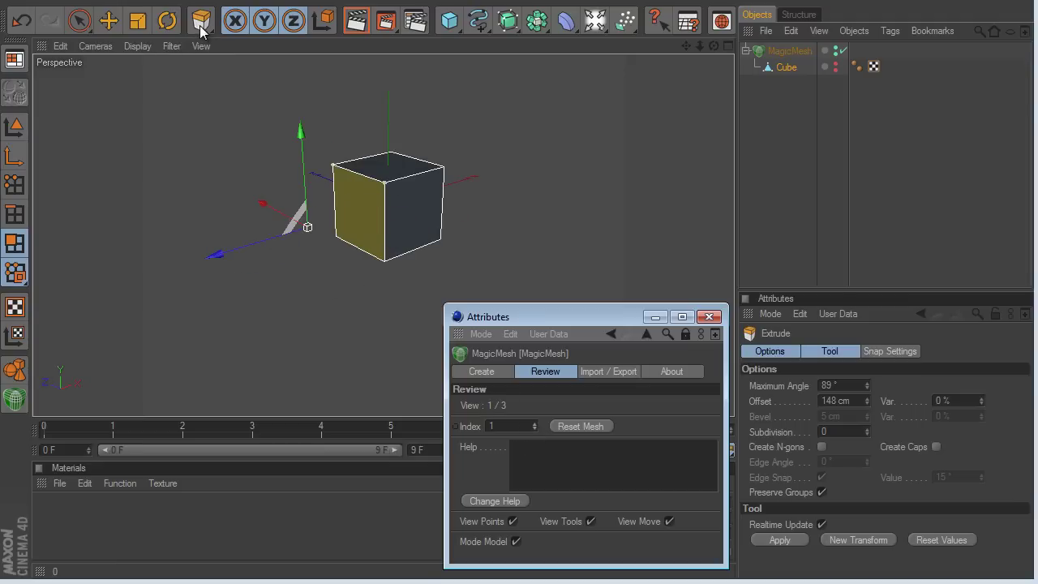
click(533, 422)
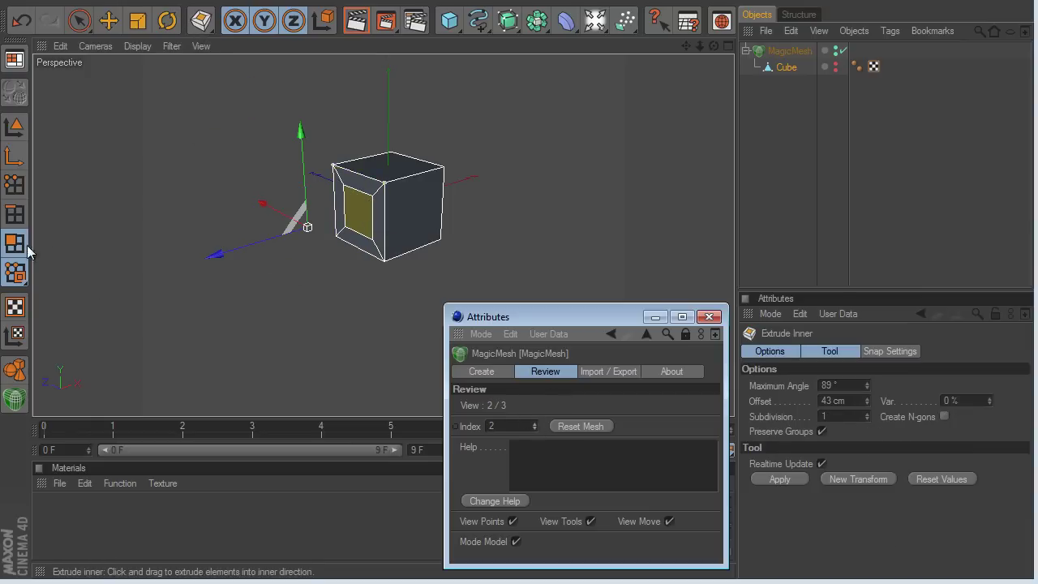
Replay the extrusion at MagicMesh review index 3, repeating it from index 2 with View Move disabled.
click(534, 423)
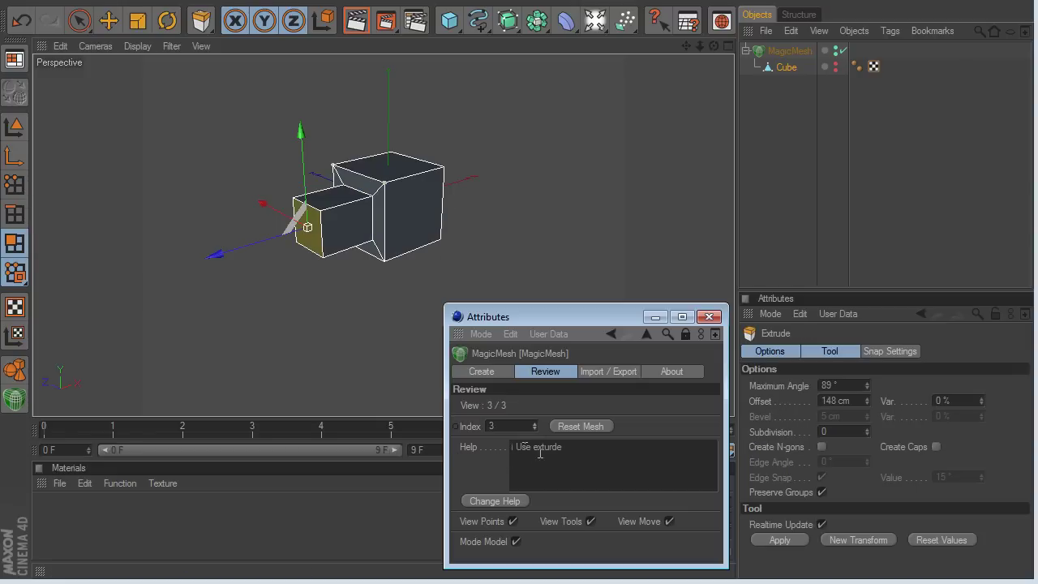
drag(540, 453, 460, 453)
click(669, 522)
click(534, 429)
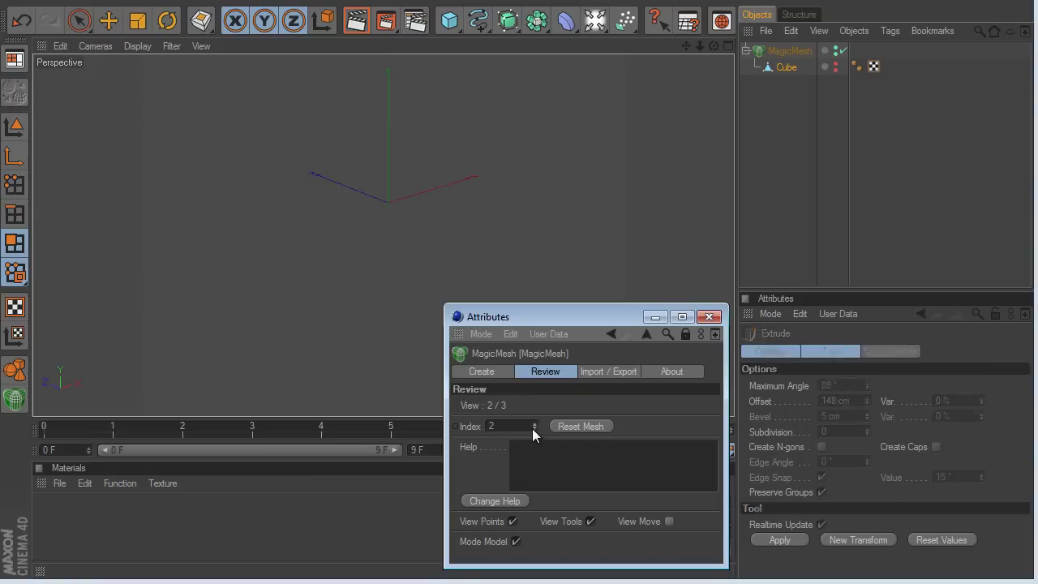
click(535, 424)
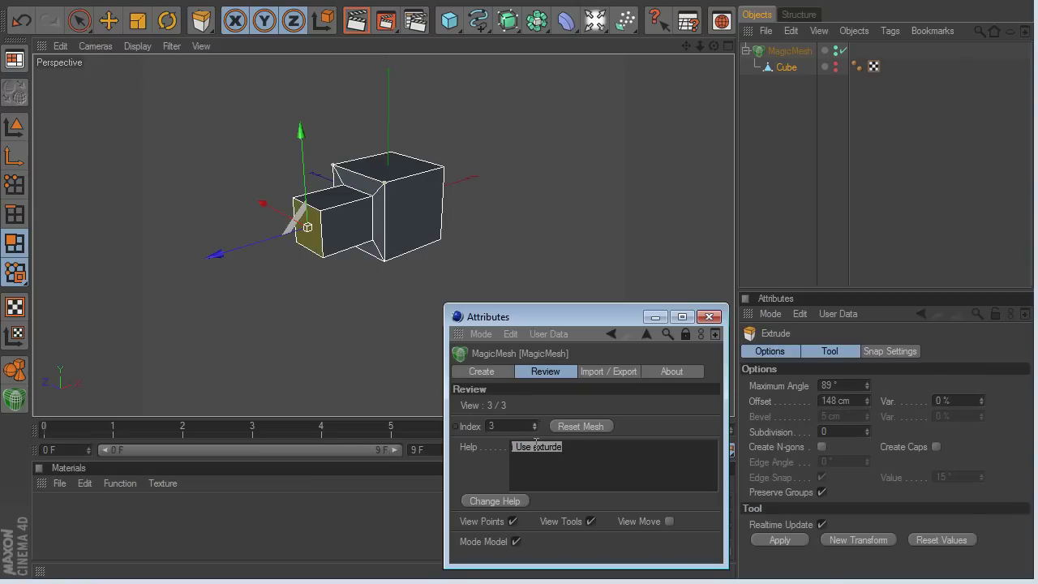
With Mode Model disabled, inset the extruded end face about 16.4 cm and record it as a new MagicMesh step.
click(516, 542)
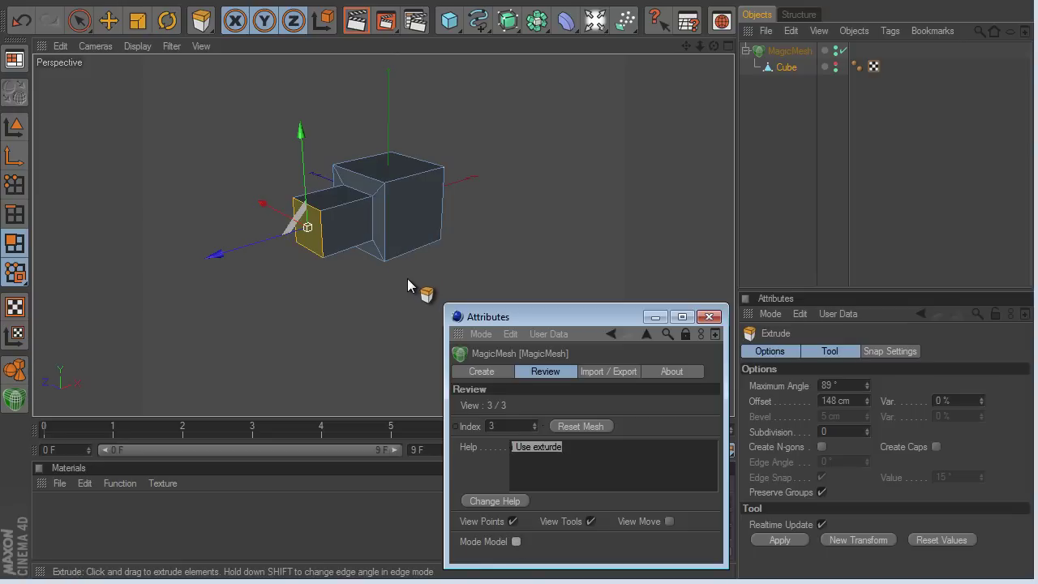
scroll(402, 286, up, 7)
drag(686, 46, 520, 284)
scroll(539, 151, up, 4)
right_click(224, 326)
click(250, 362)
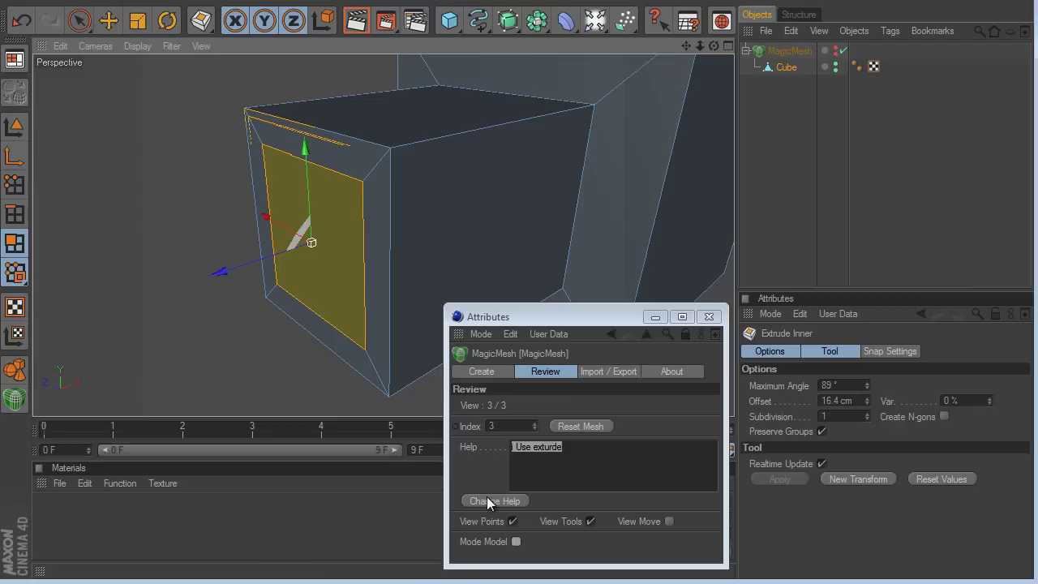
click(489, 372)
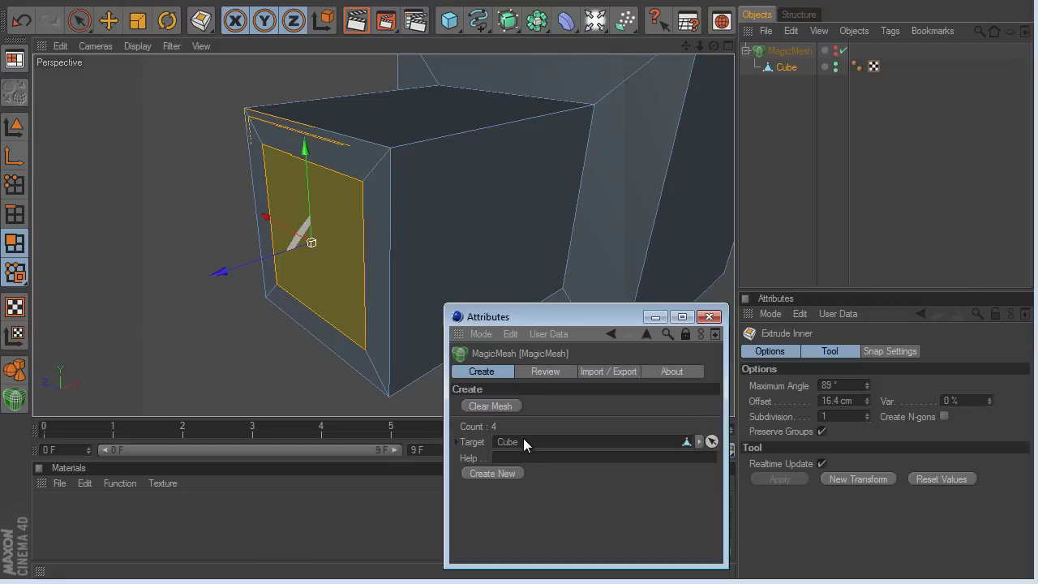
Enable Mode Model and View Move in the MagicMesh Review settings and replay the transition from index 3 to 4.
click(544, 372)
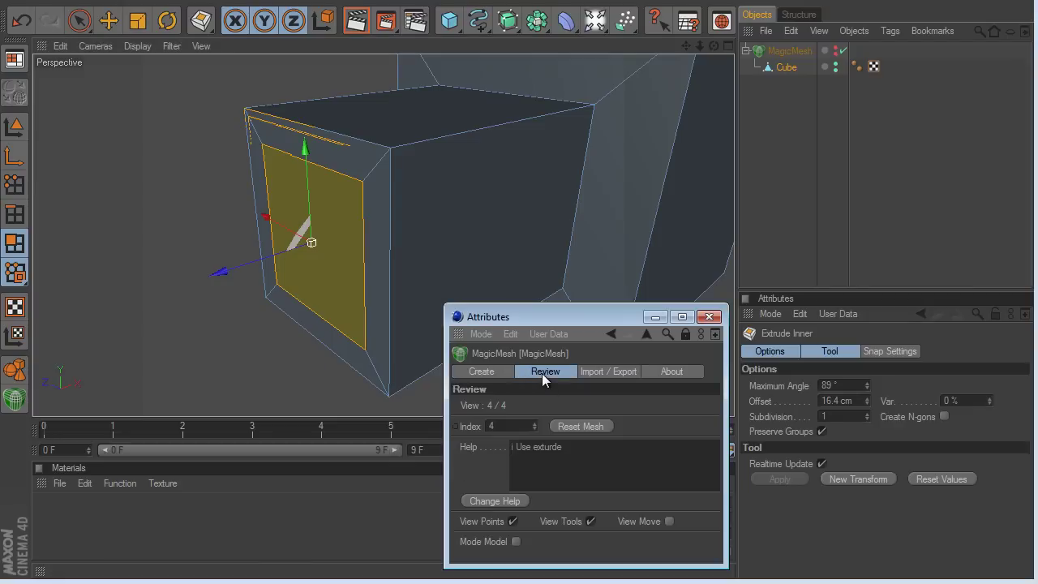
click(516, 541)
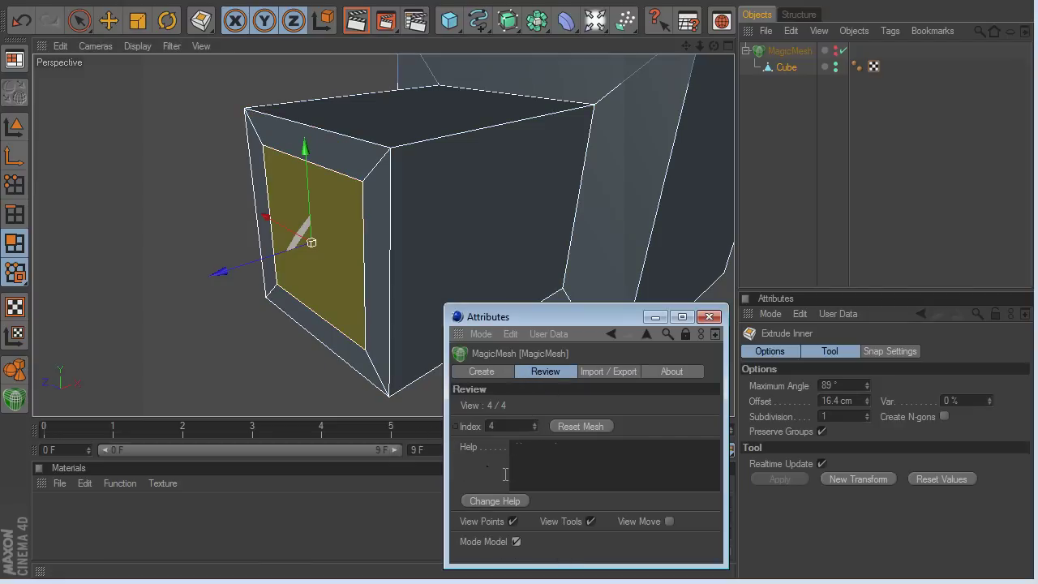
click(666, 522)
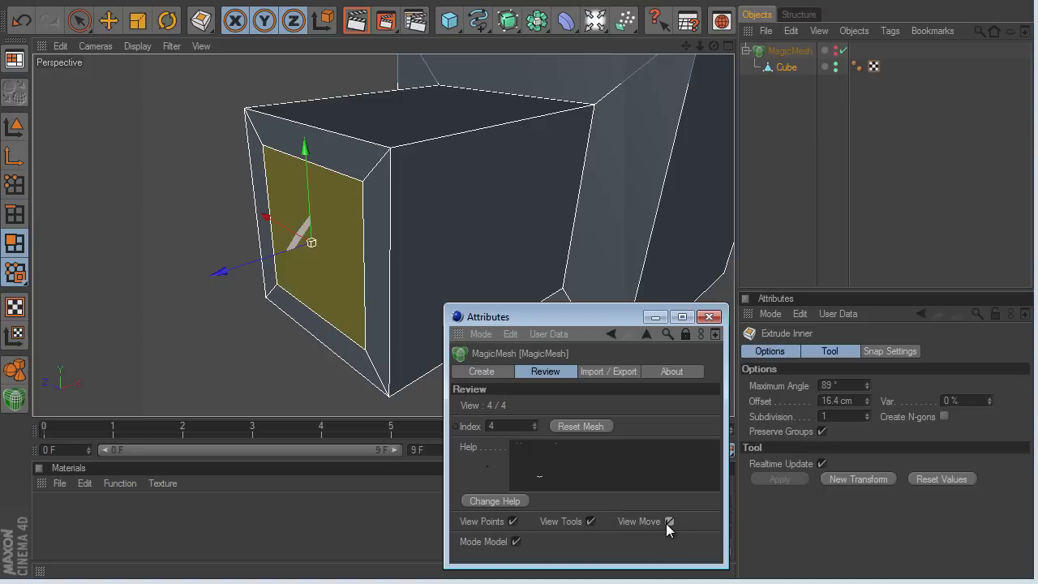
click(534, 429)
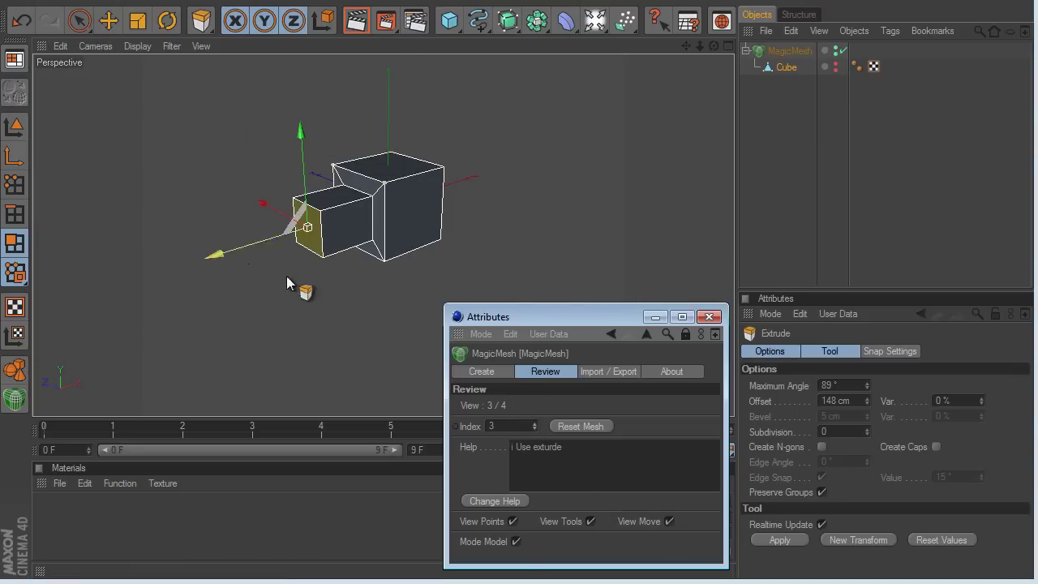
click(535, 423)
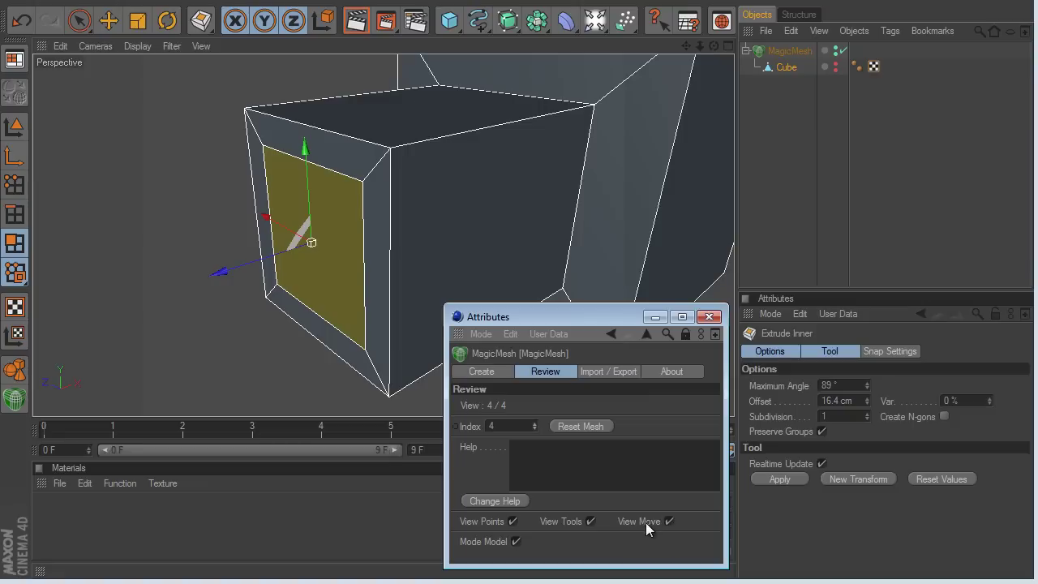
Disable View Move and View Tools in the Review settings and step the review index back to 1.
click(670, 521)
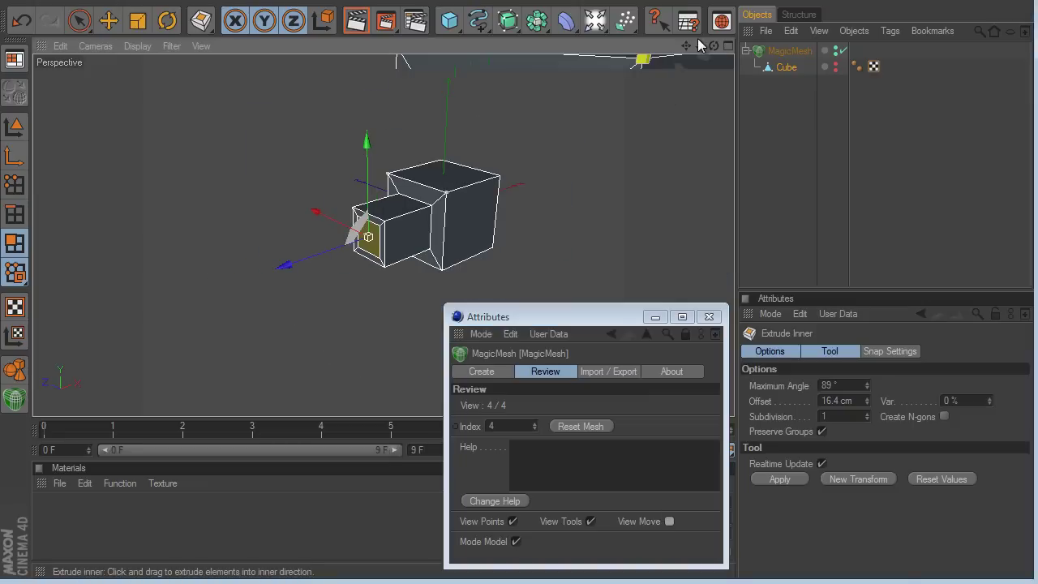
click(535, 429)
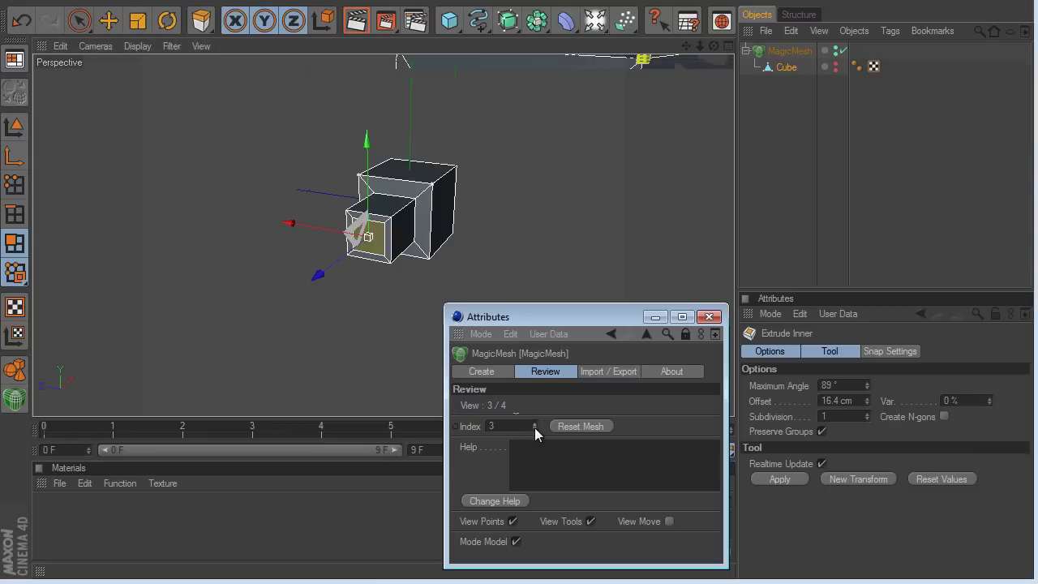
click(535, 428)
click(534, 427)
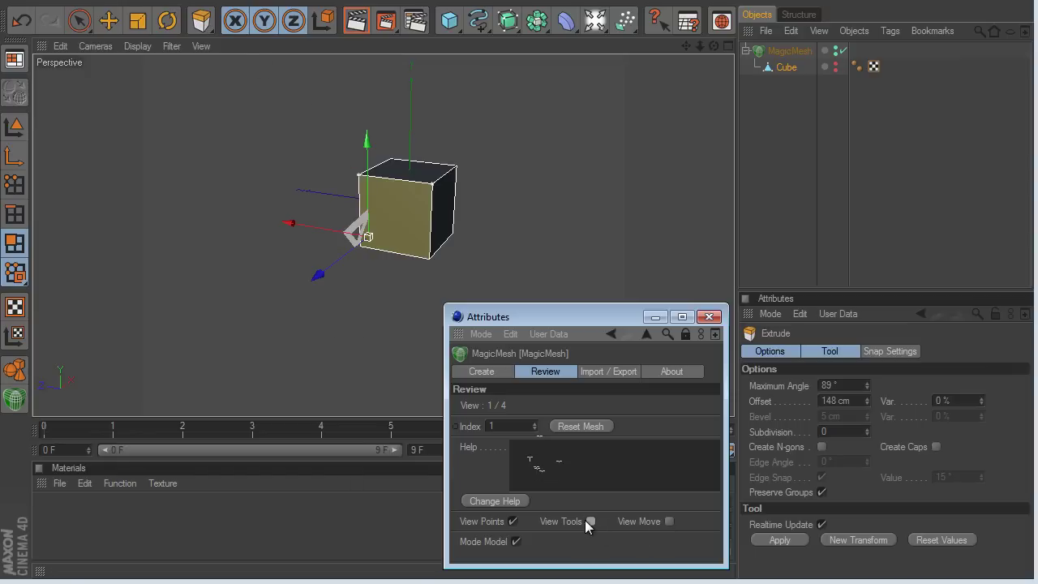
Step the review forward to index 4 and back to 1 with View Tools disabled.
click(535, 423)
click(535, 422)
click(536, 423)
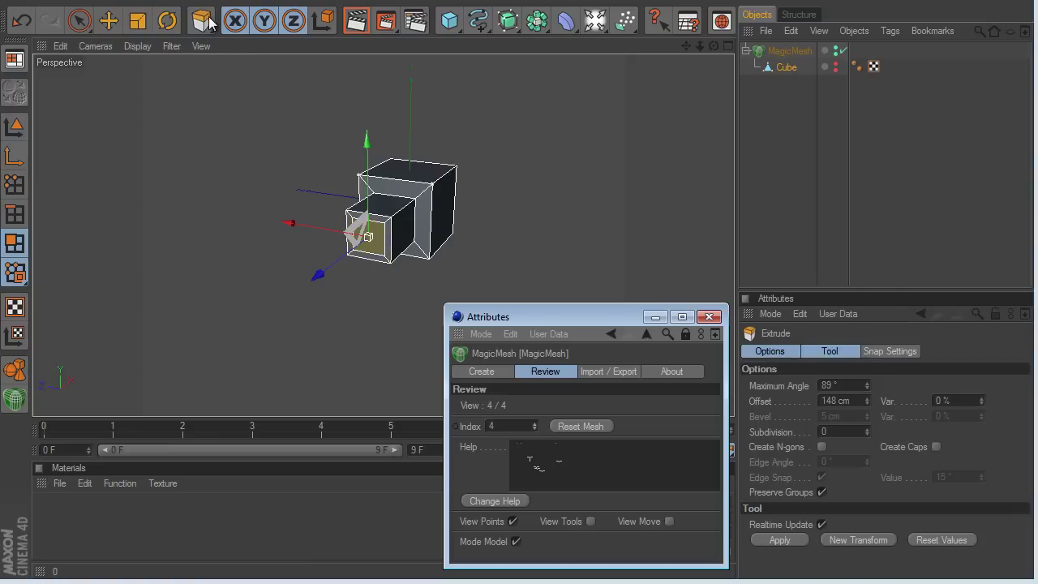
click(536, 429)
click(536, 430)
click(536, 429)
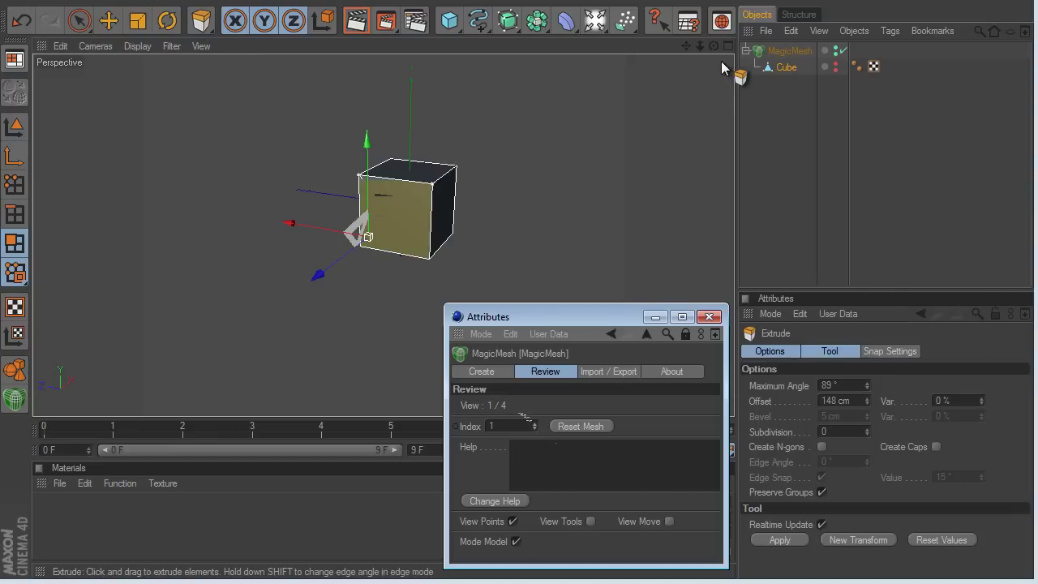
Delete the Cube object and clear all recorded steps from MagicMesh.
alt+drag(721, 61, 688, 51)
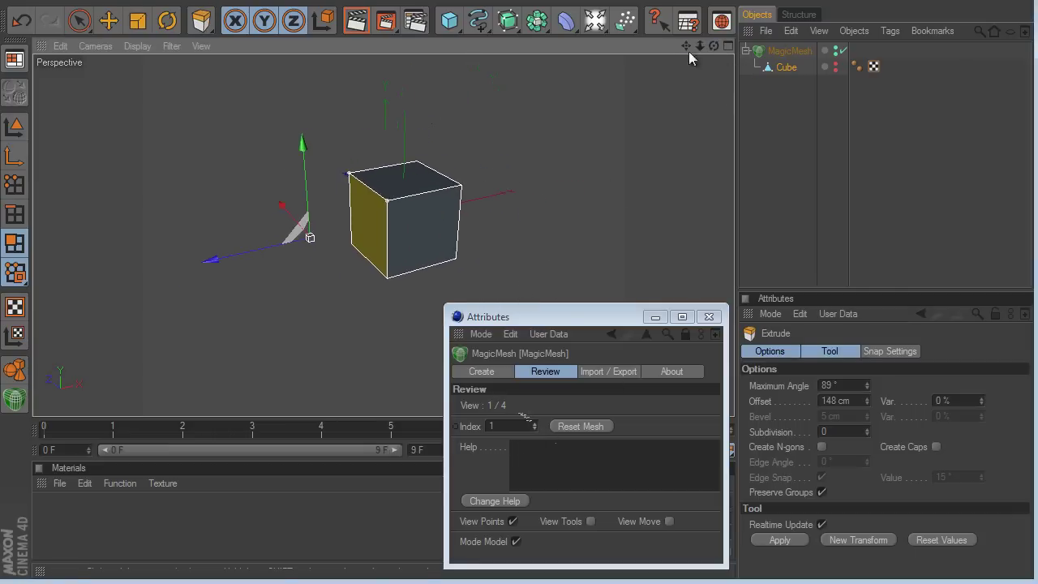
click(778, 67)
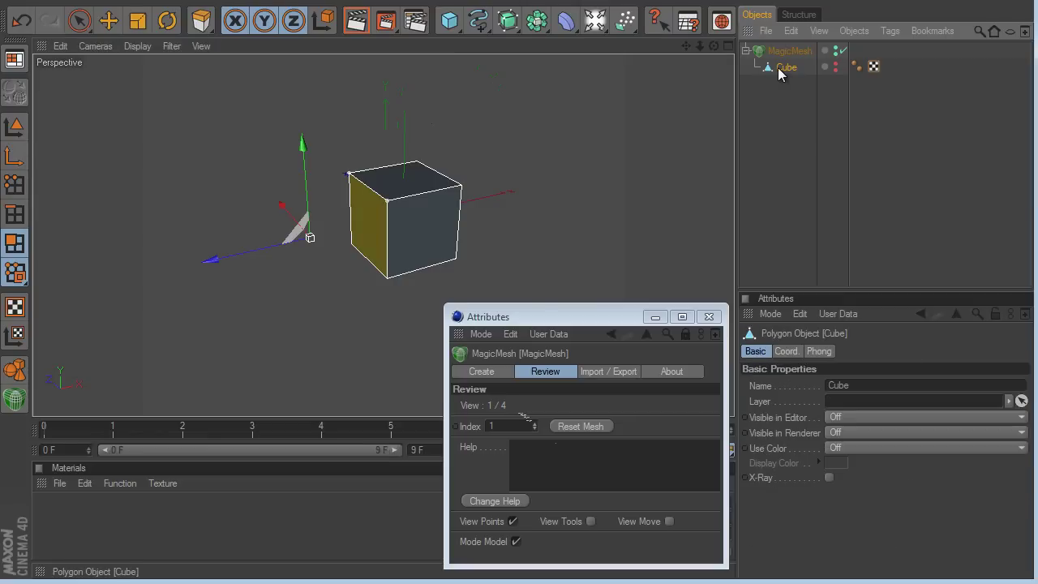
key(Delete)
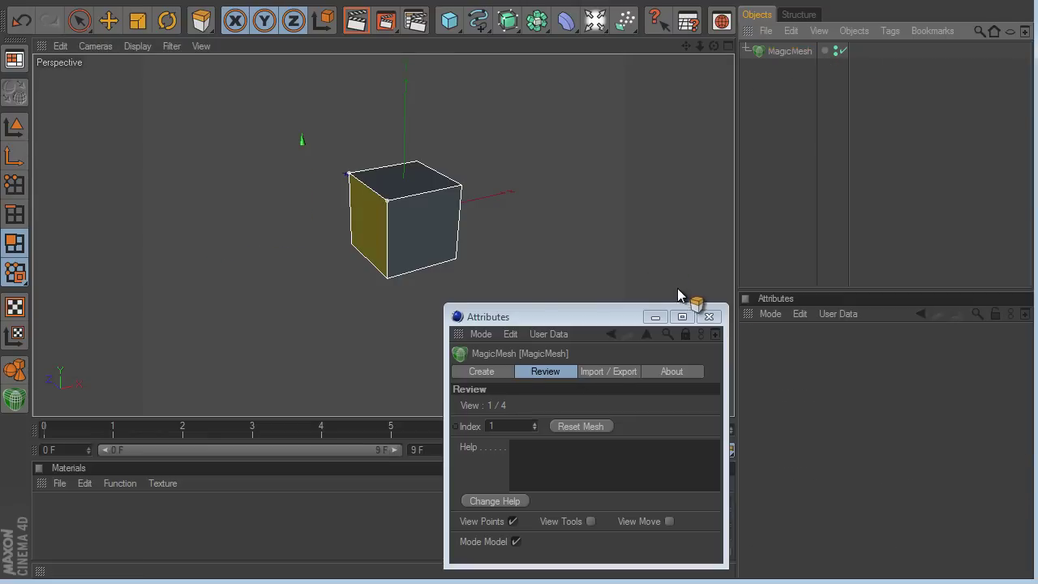
click(509, 372)
click(503, 407)
click(518, 346)
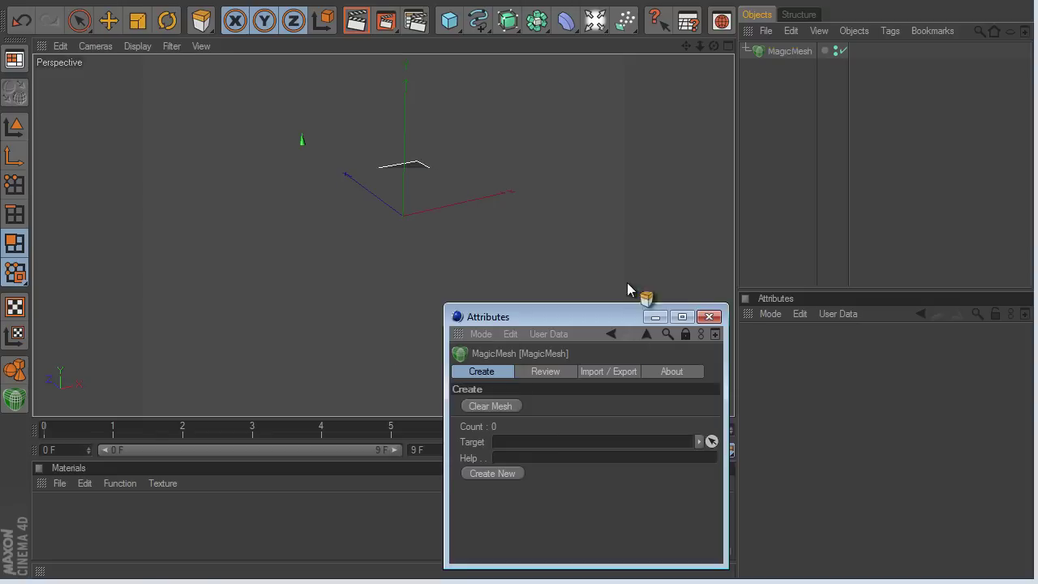
Add a cylinder with 6 rotation segments and a height of 139 cm.
click(449, 21)
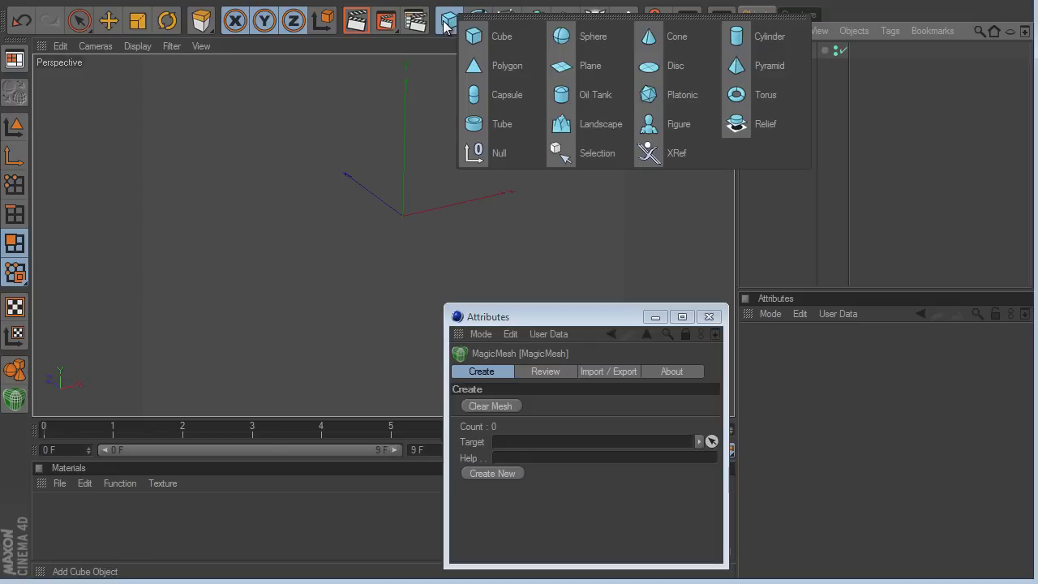
click(750, 39)
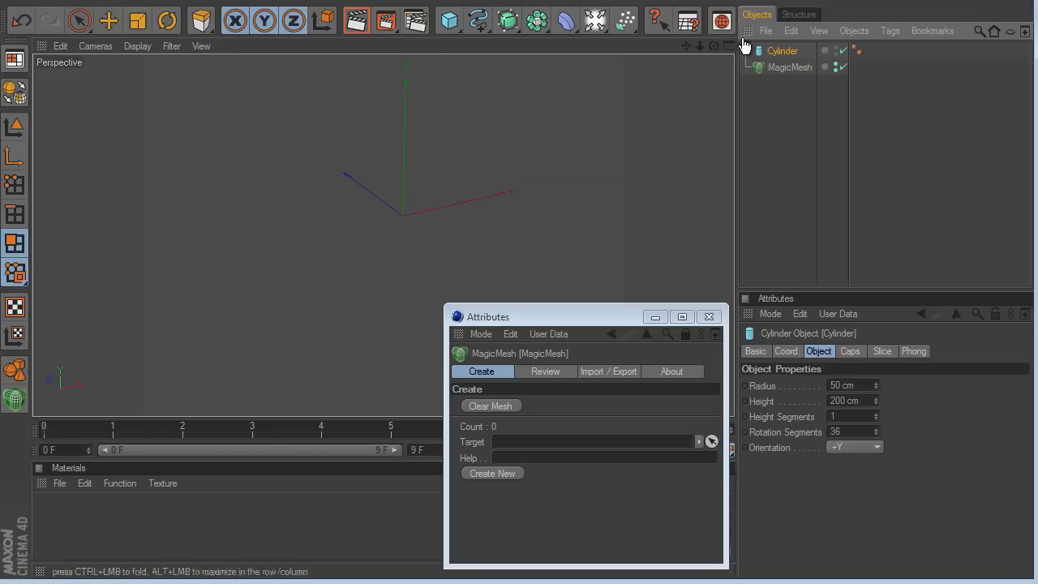
double_click(853, 432)
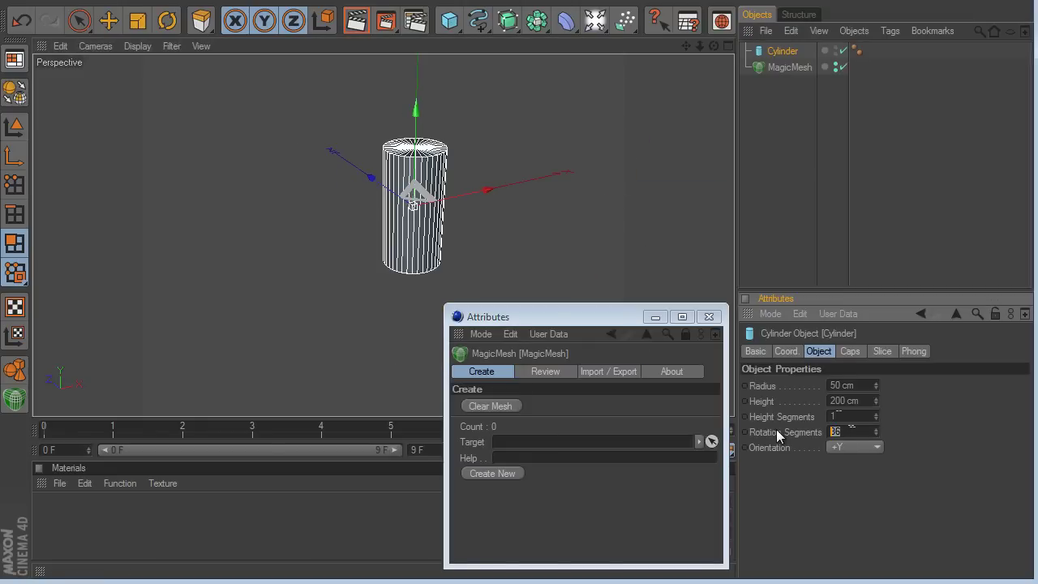
text(6)
key(Return)
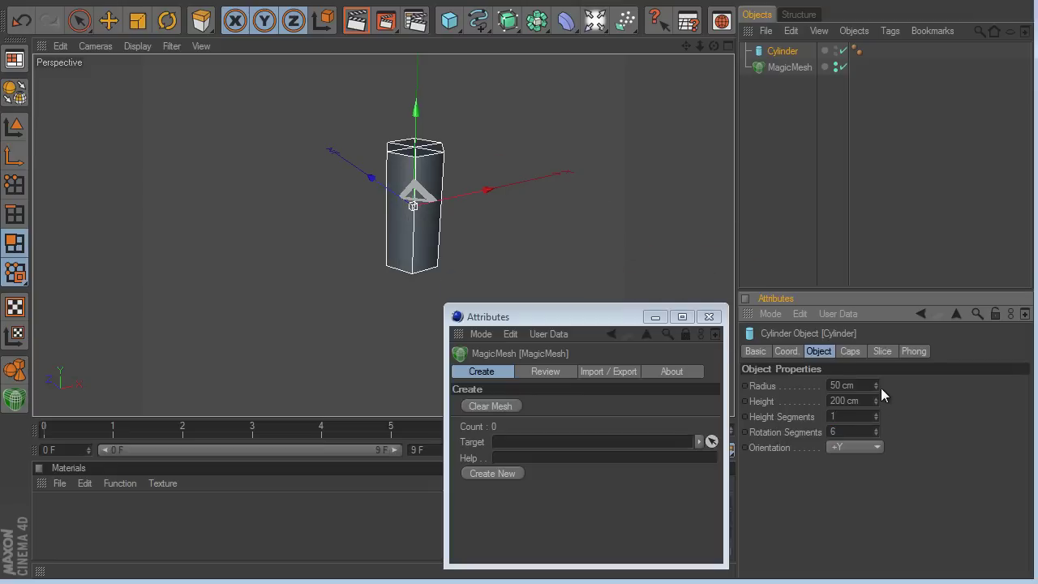
drag(878, 395, 878, 394)
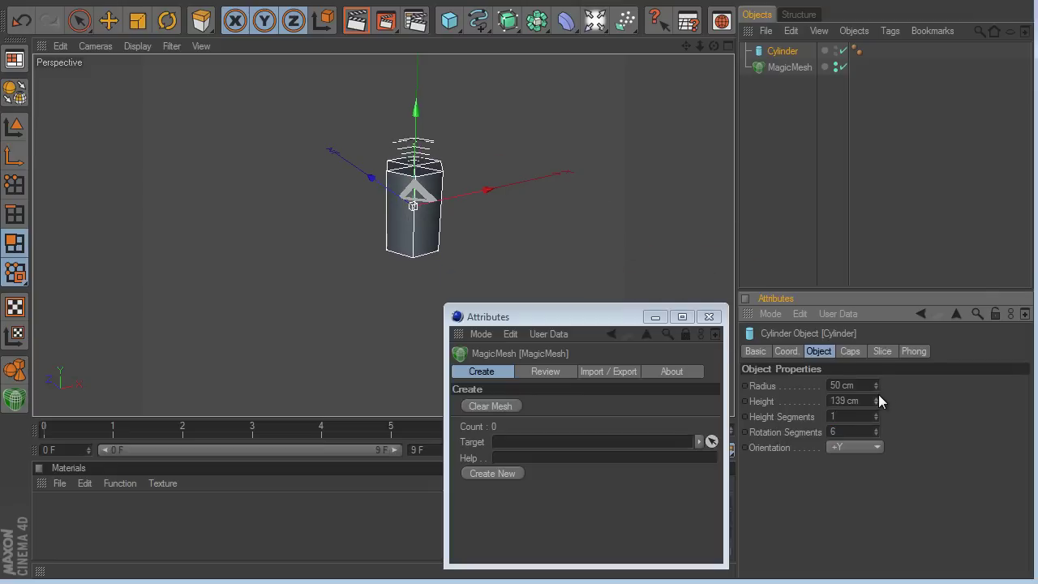
click(879, 395)
Make the cylinder editable, rename it Bullet and nest it under the MagicMesh object.
click(14, 92)
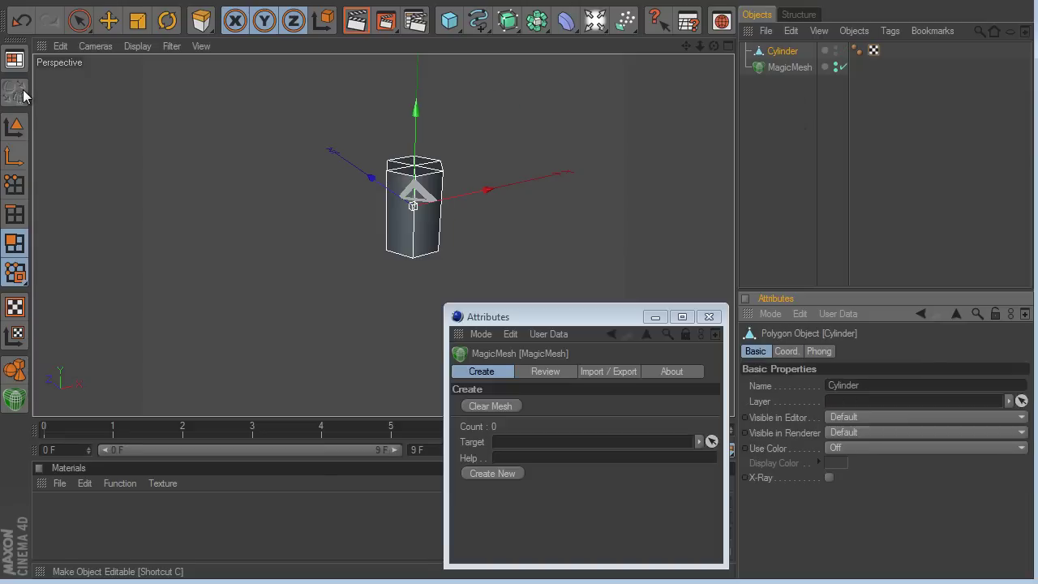
double_click(783, 51)
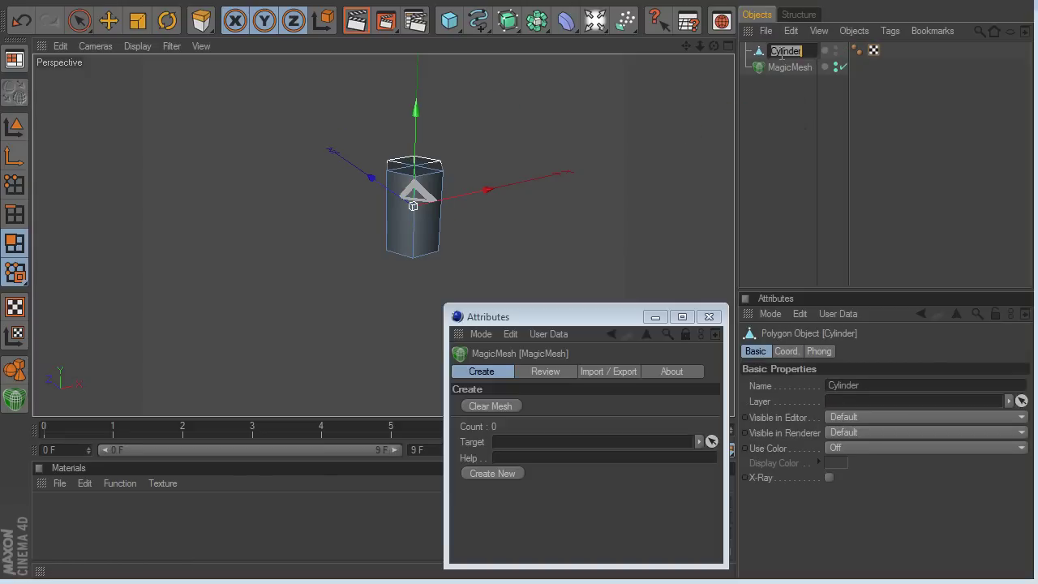
text(Bullet)
key(Return)
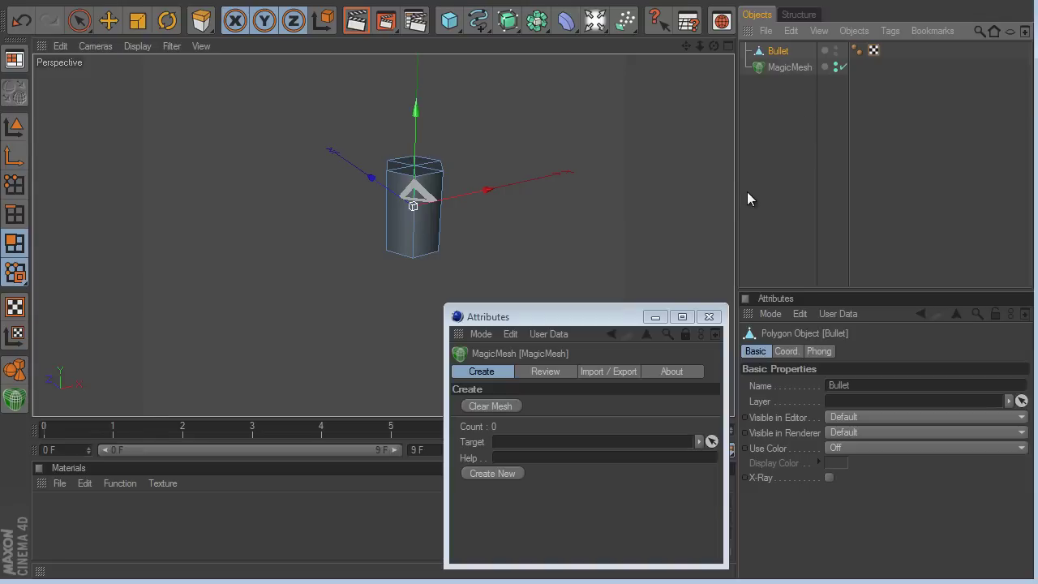
drag(777, 51, 770, 65)
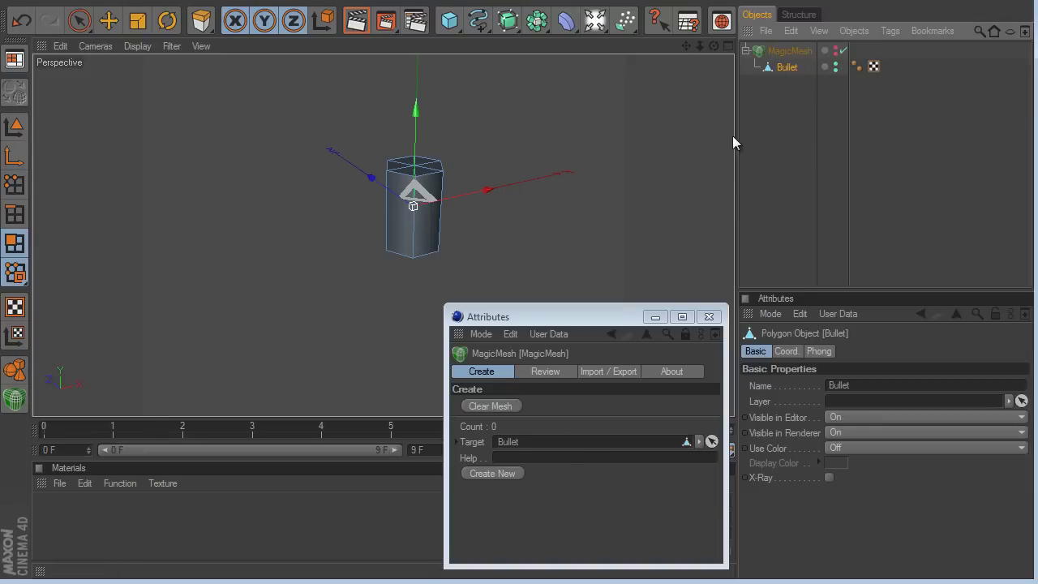
Switch the Bullet to point mode and record its first MagicMesh step with the help text "Select in Points".
drag(686, 48, 683, 60)
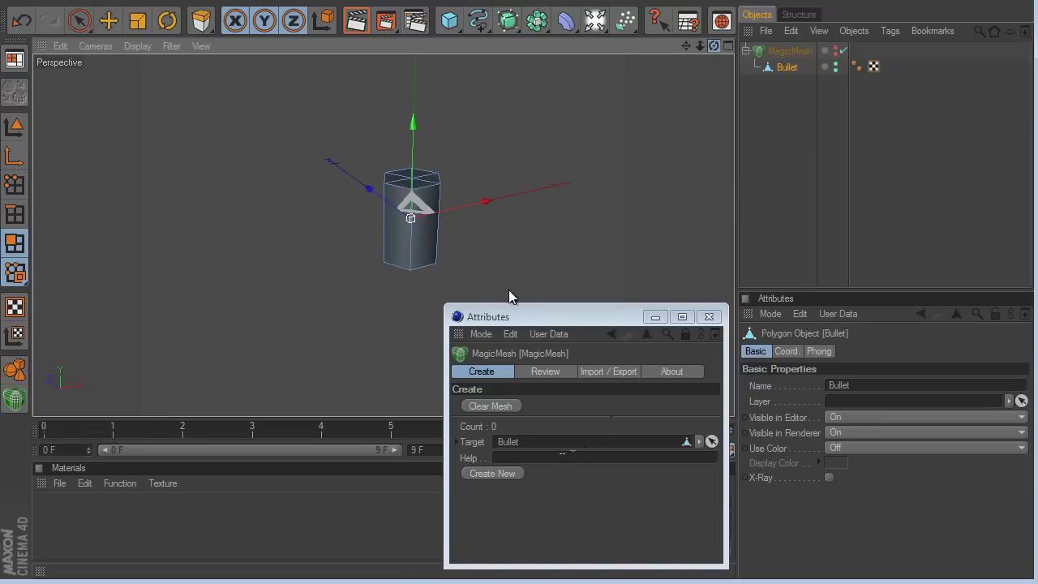
drag(509, 290, 519, 290)
drag(701, 47, 531, 286)
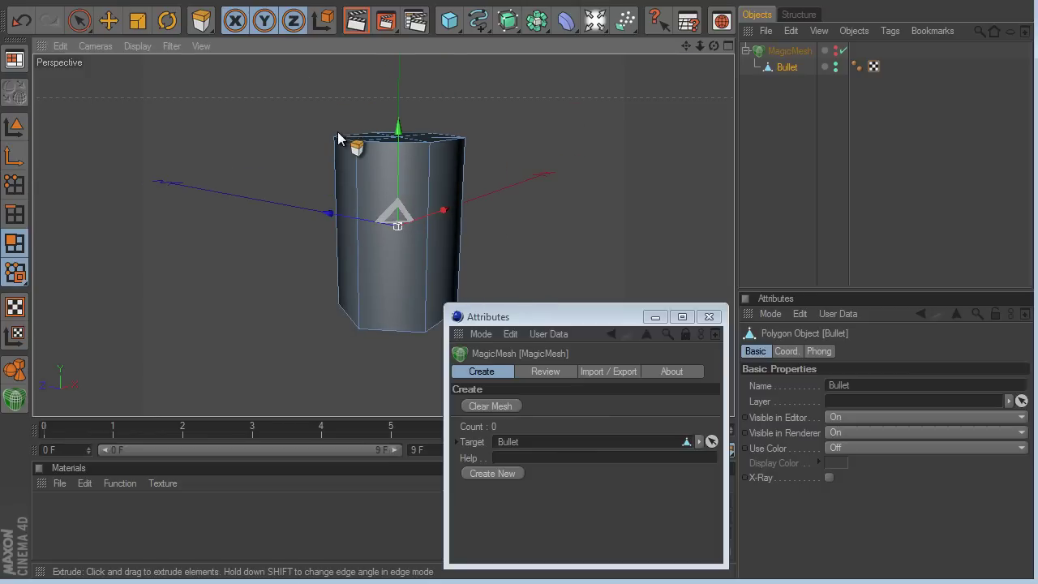
click(13, 187)
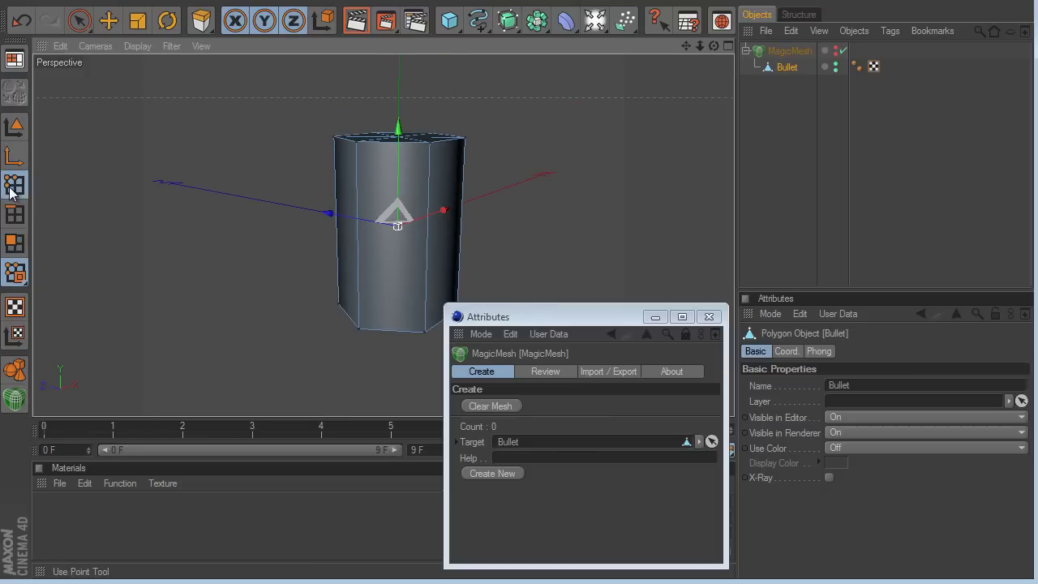
click(519, 457)
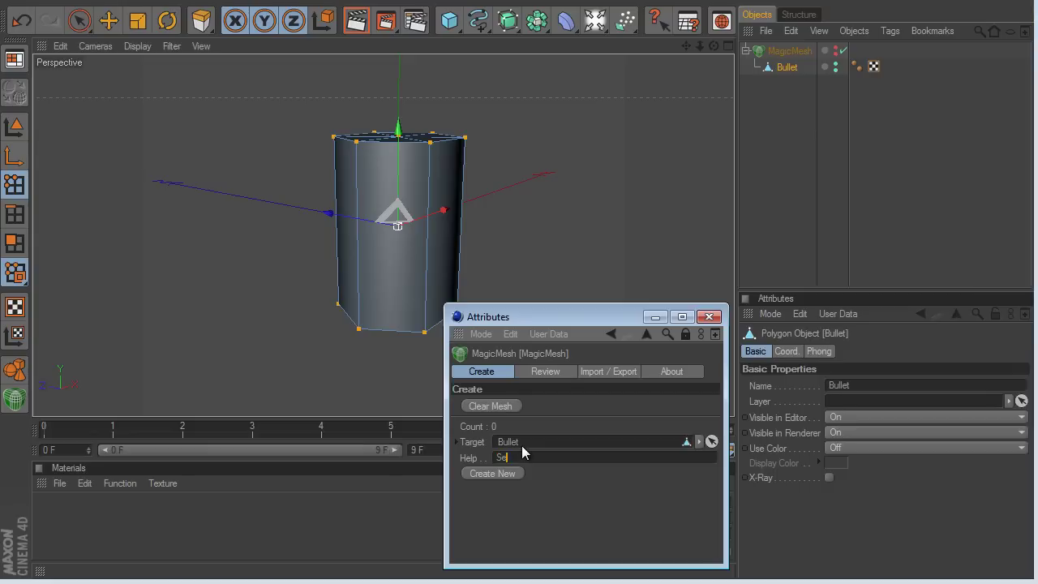
text(Select in Points)
click(507, 474)
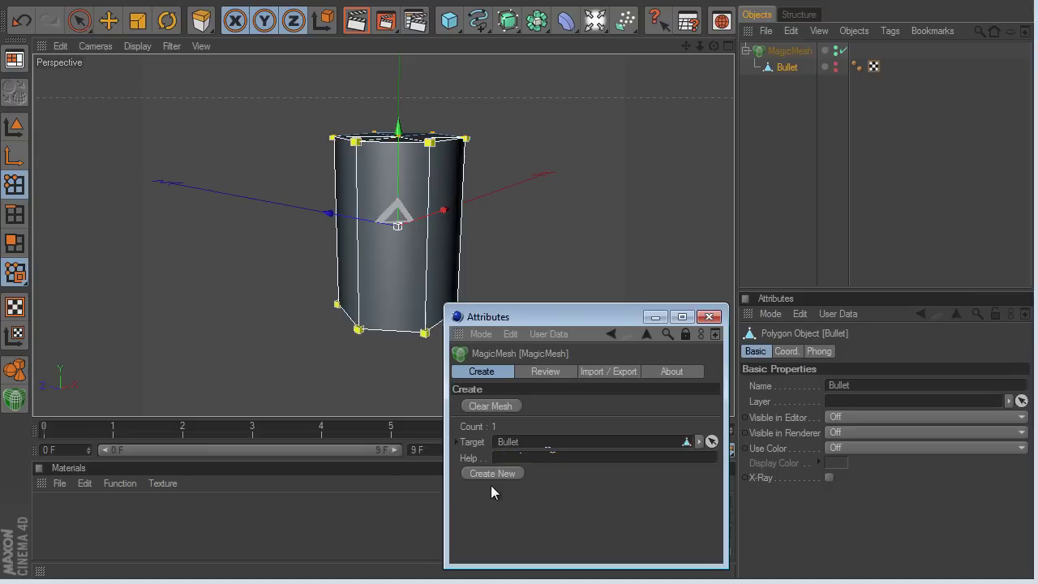
alt+drag(519, 284, 523, 285)
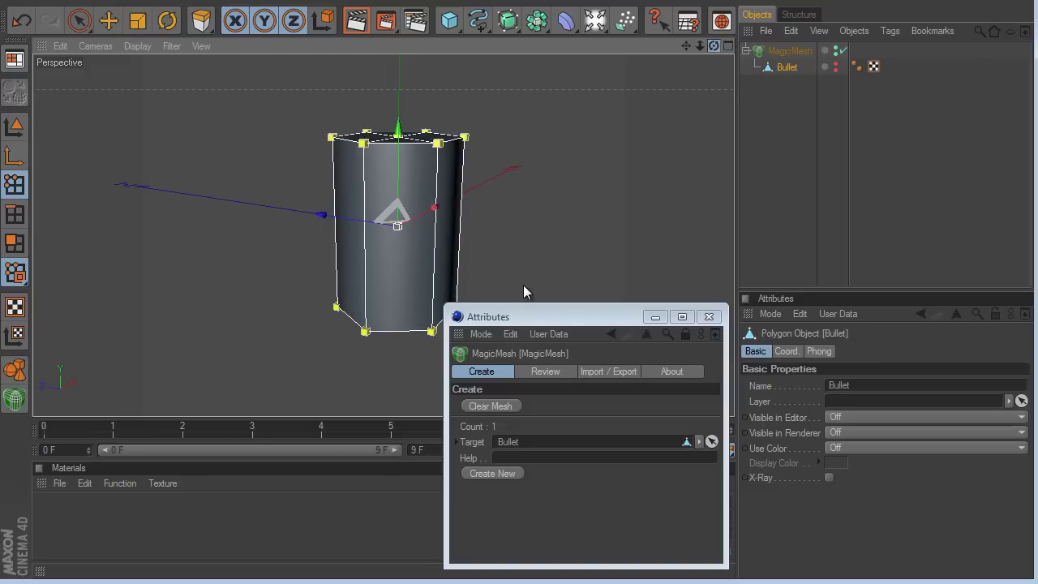
Optimize the selected points of the Bullet mesh.
right_click(546, 184)
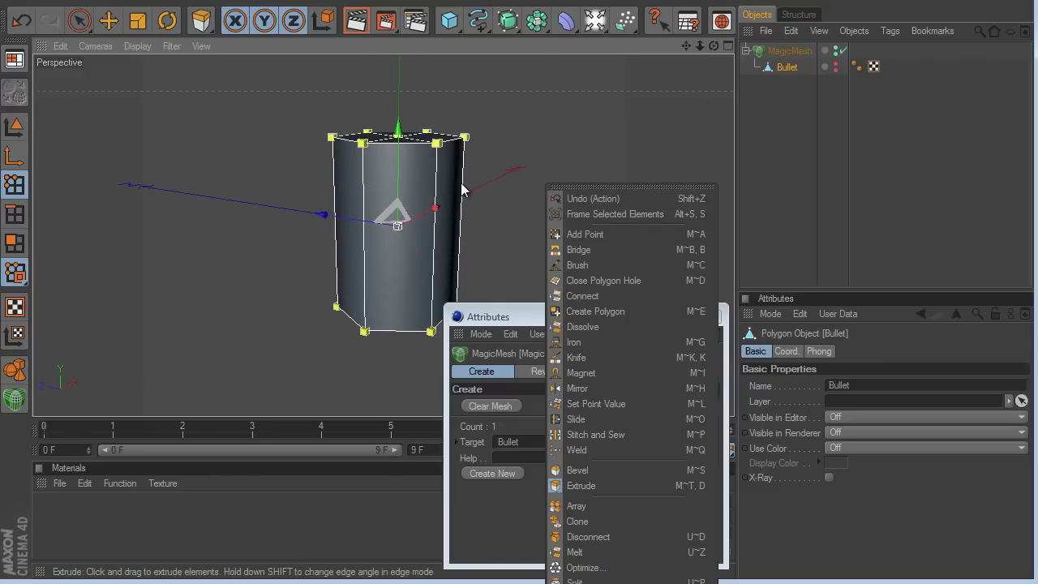
click(536, 370)
click(536, 371)
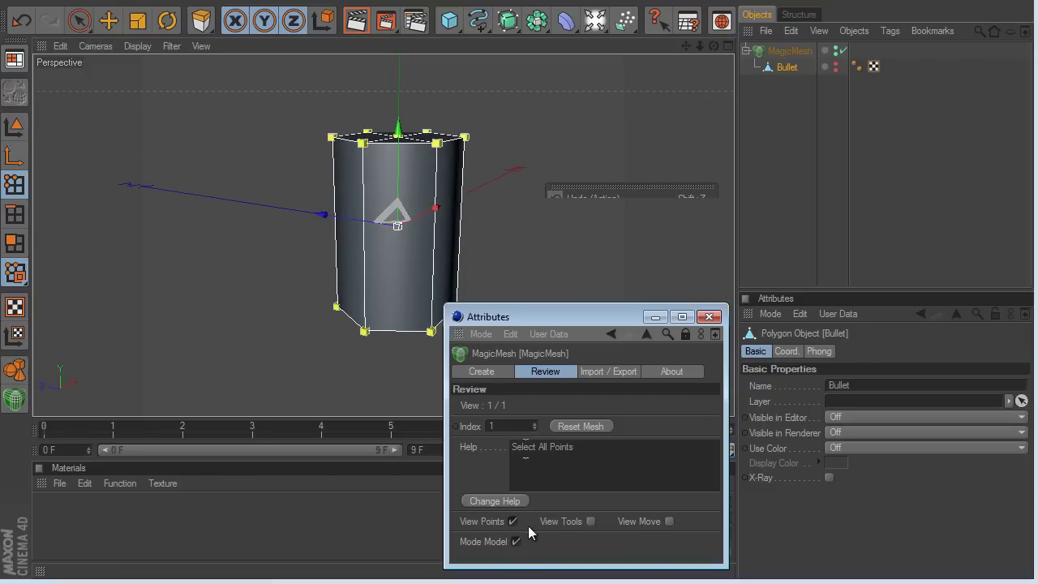
click(495, 375)
right_click(559, 227)
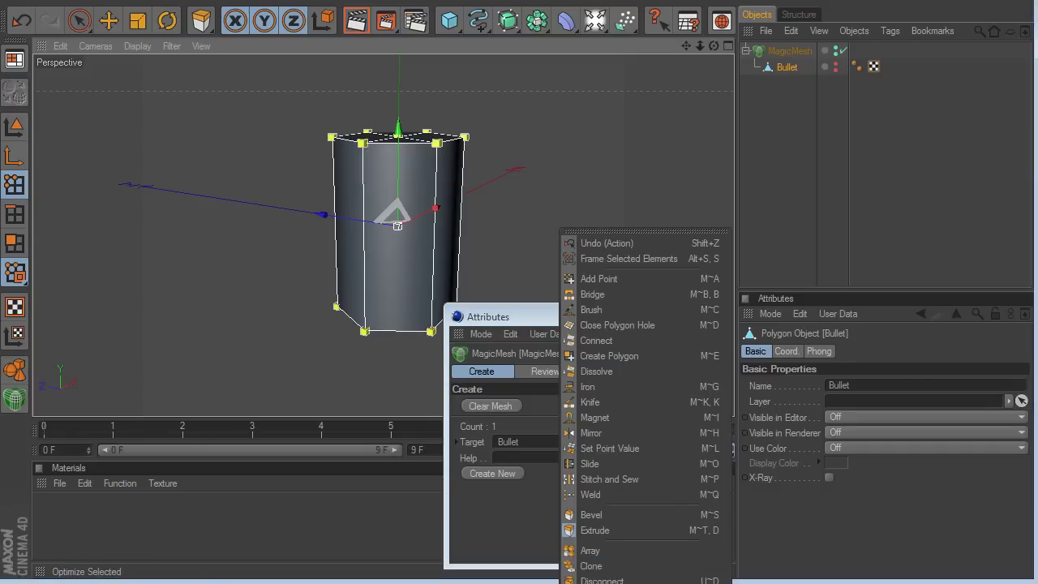
click(625, 583)
drag(622, 574, 624, 131)
click(599, 211)
Record the optimized Bullet as a new MagicMesh step with the help text "I use Optimize".
click(532, 457)
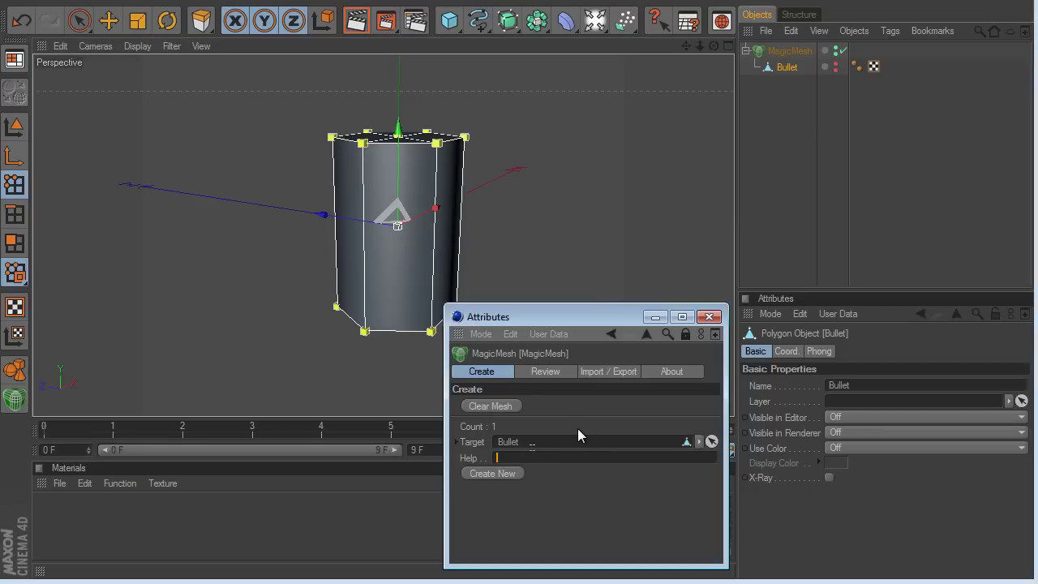
text(I use Optimize)
click(503, 473)
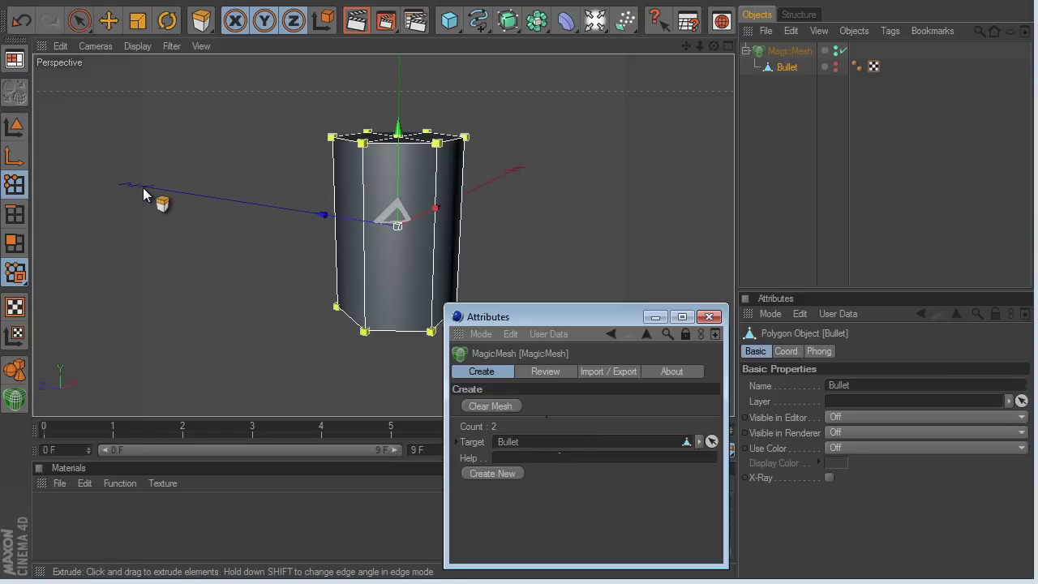
Activate the Knife tool in Loop mode and switch the Bullet to polygon mode.
right_click(232, 214)
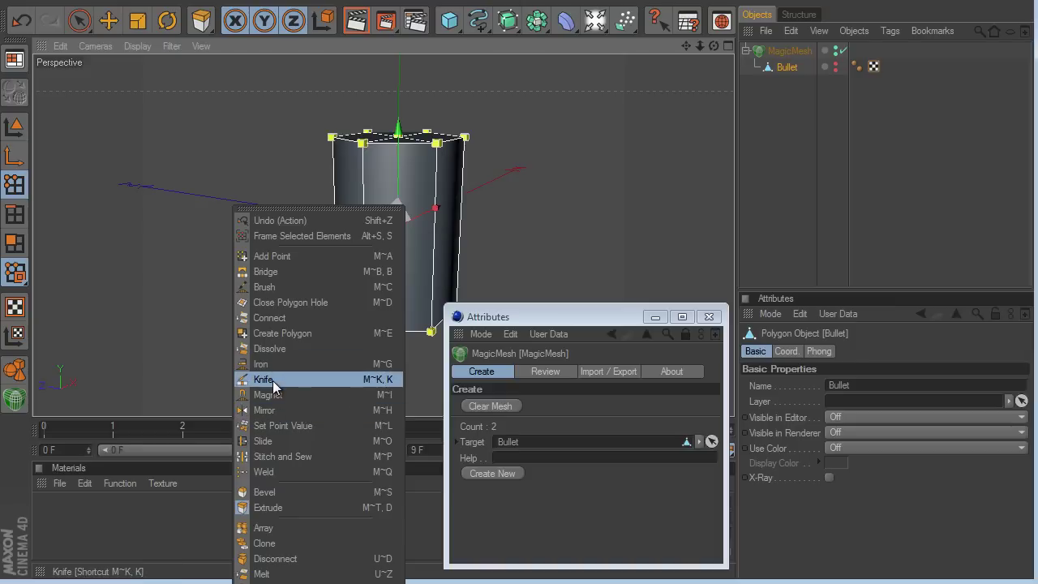
click(273, 380)
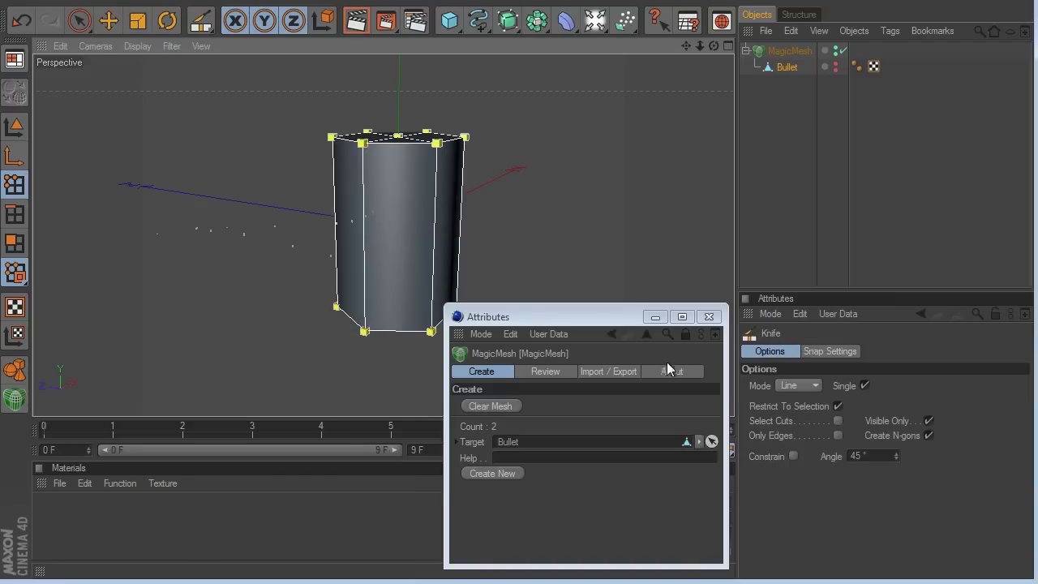
click(801, 385)
click(808, 448)
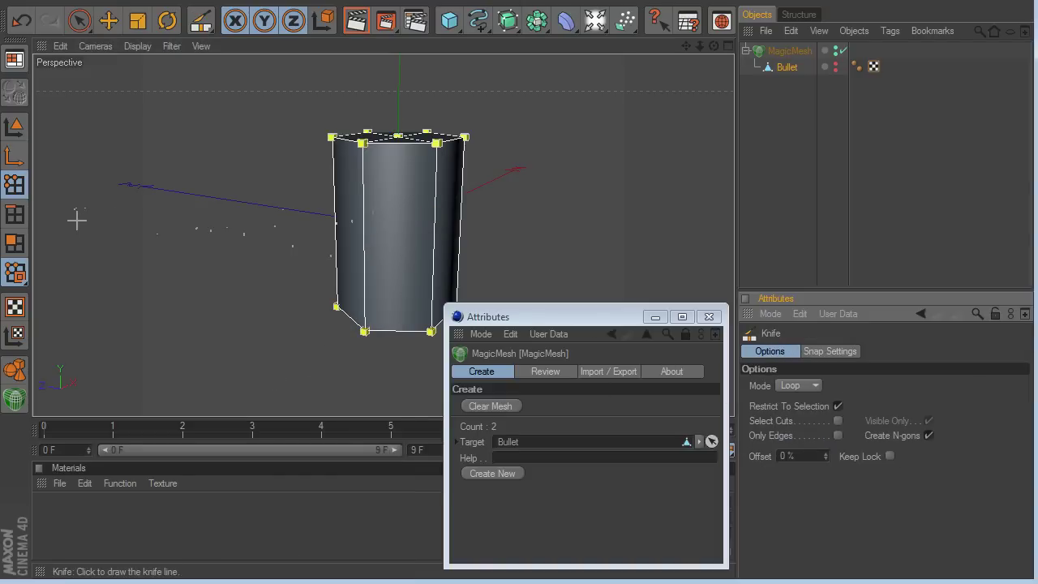
click(15, 243)
scroll(413, 214, down, 3)
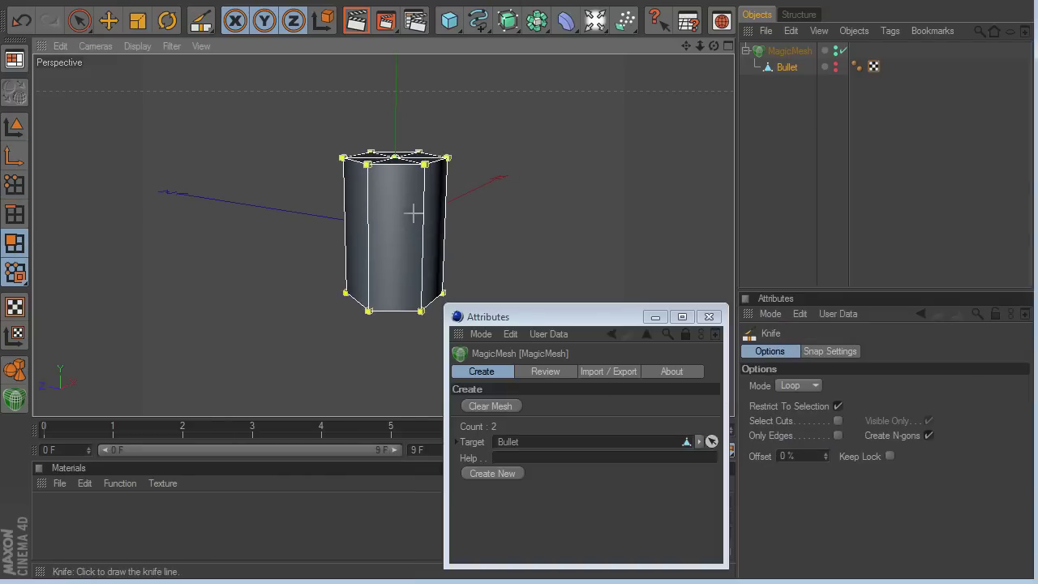
Turn off Mode Model in the MagicMesh review and cut two horizontal loops around the Bullet, one near each end.
click(542, 374)
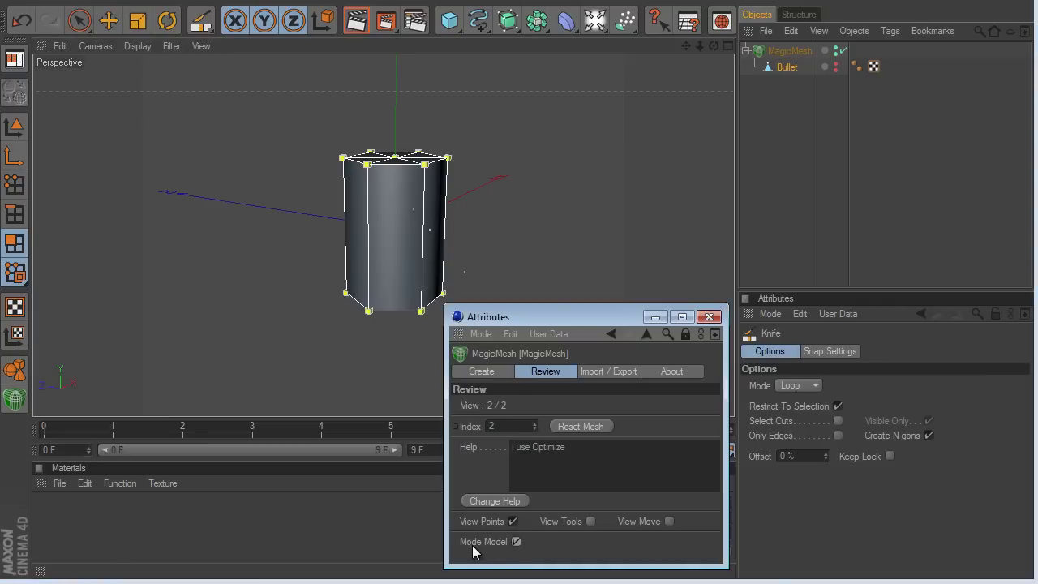
click(517, 542)
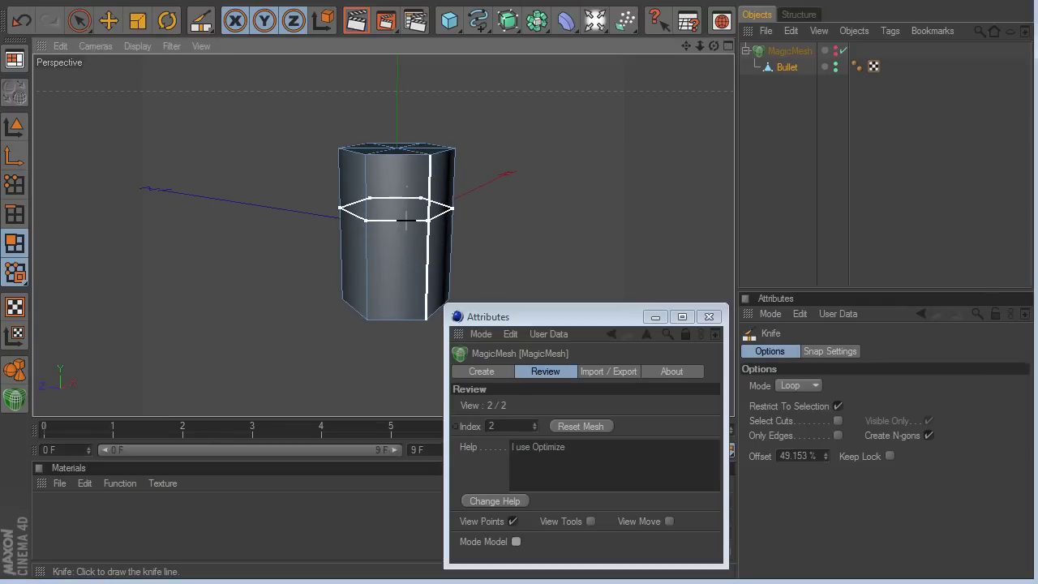
click(483, 374)
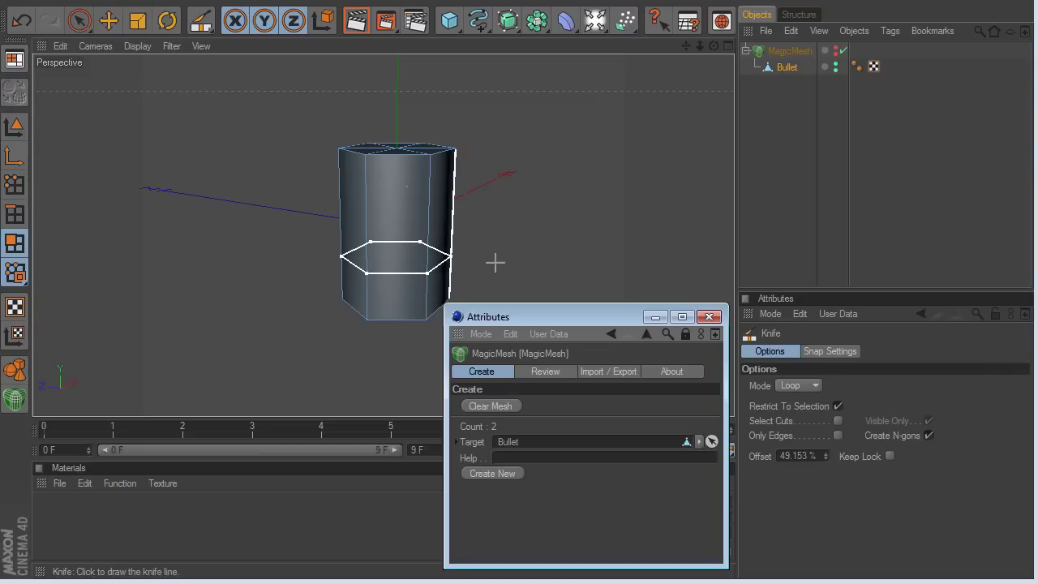
click(457, 192)
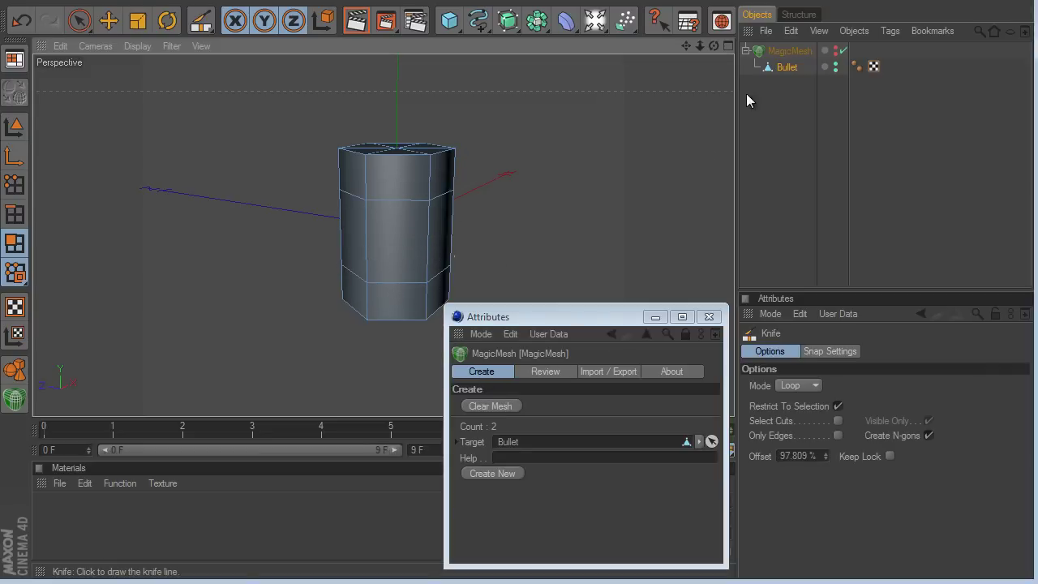
Record the loop cuts as a new MagicMesh step with a help text about the Knife Tool.
scroll(508, 173, up, 5)
scroll(511, 168, down, 2)
drag(712, 46, 678, 47)
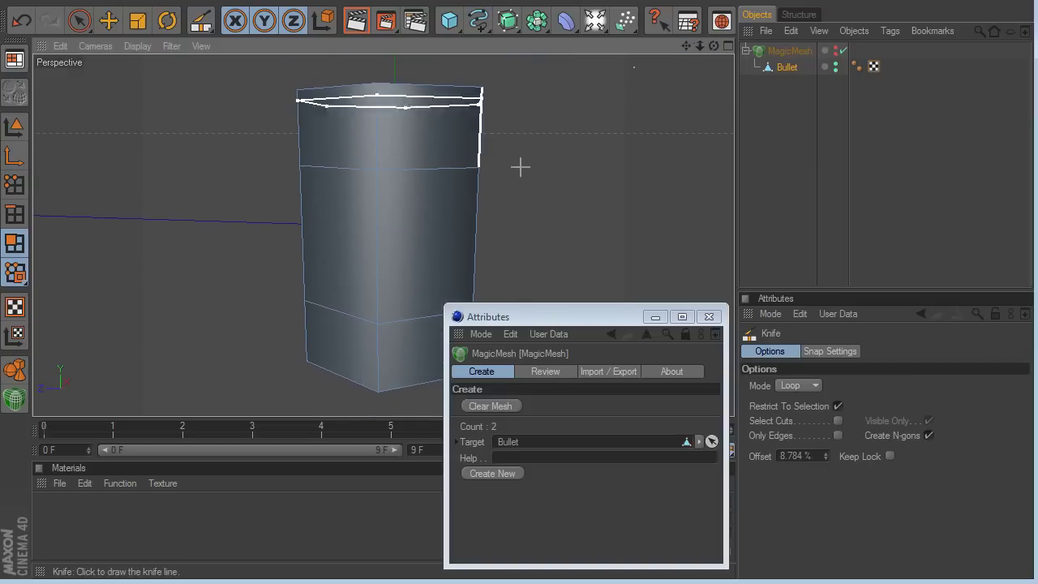
click(533, 449)
text(Knife Tool)
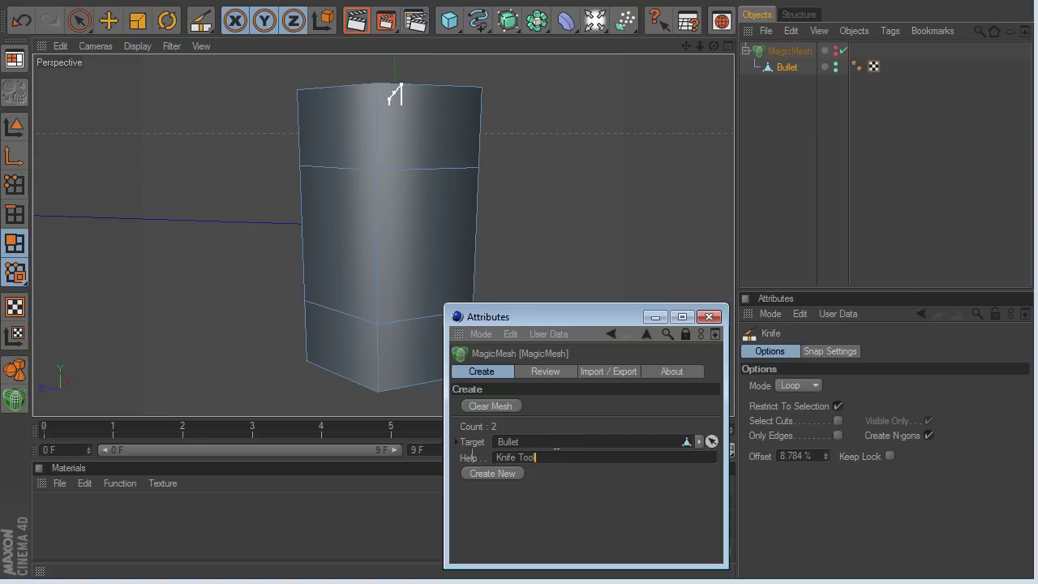
drag(473, 458, 428, 455)
text(I ma)
Rectangle-select the visible points of the Bullet's upper two rows in point mode and record the selection as a MagicMesh step.
click(13, 185)
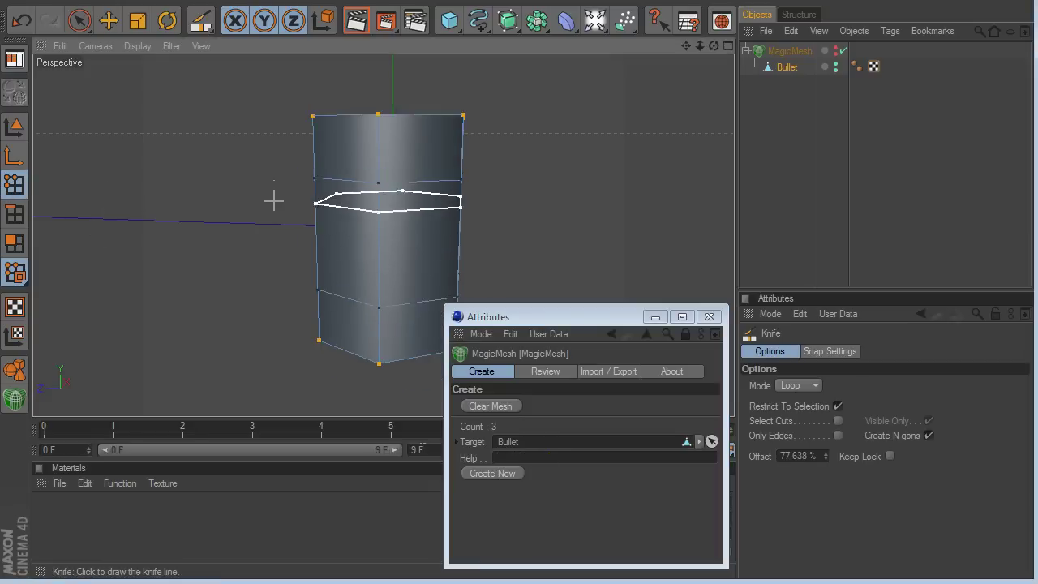
drag(78, 20, 119, 35)
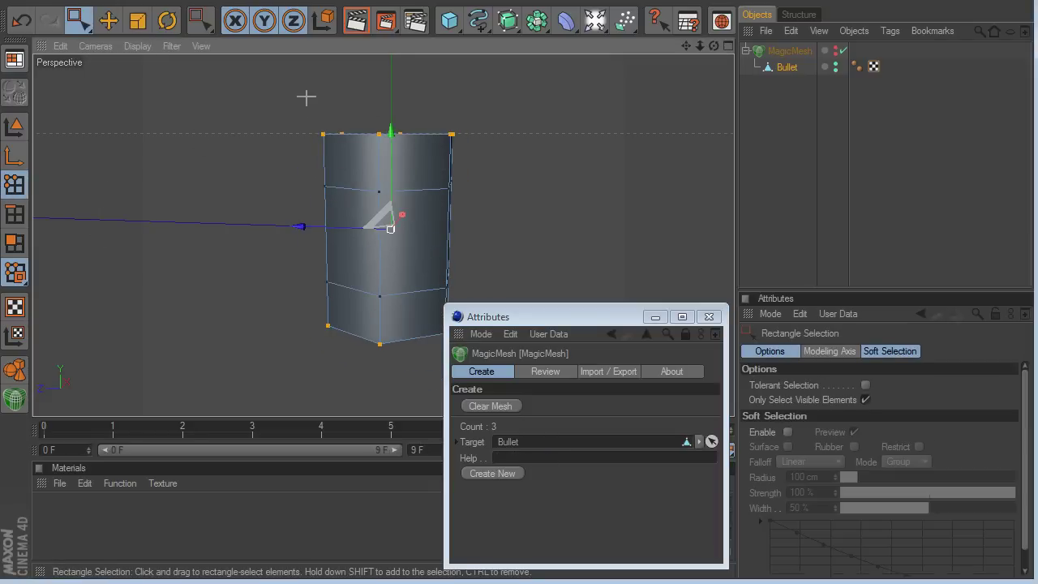
drag(306, 98, 497, 195)
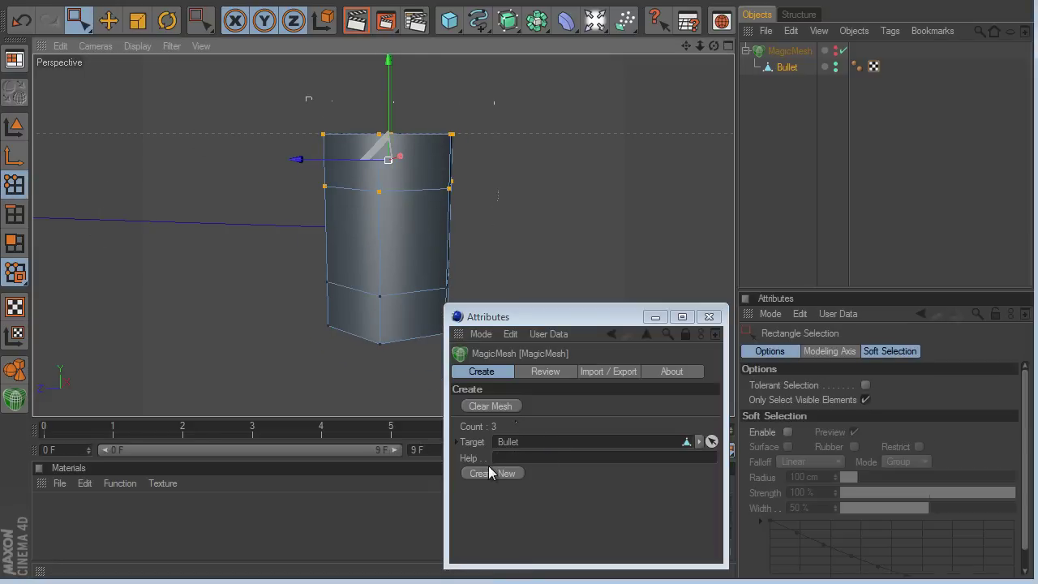
click(491, 473)
Disable Only Select Visible Elements, reselect all points of the Bullet's upper two rows and record another MagicMesh step.
click(138, 21)
mouse_move(519, 283)
mouse_down()
mouse_move(501, 284)
mouse_move(519, 284)
mouse_up()
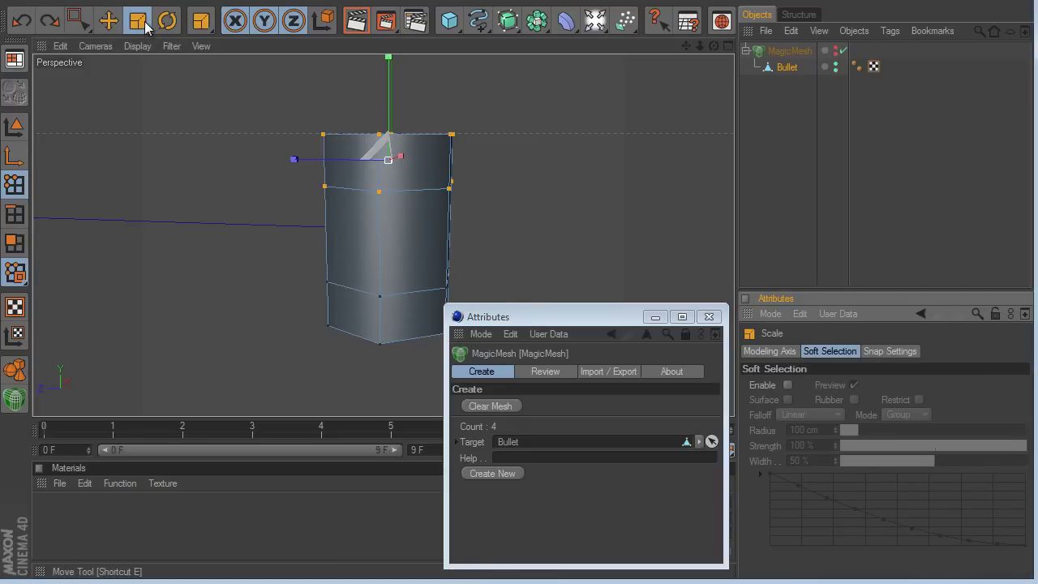
click(81, 23)
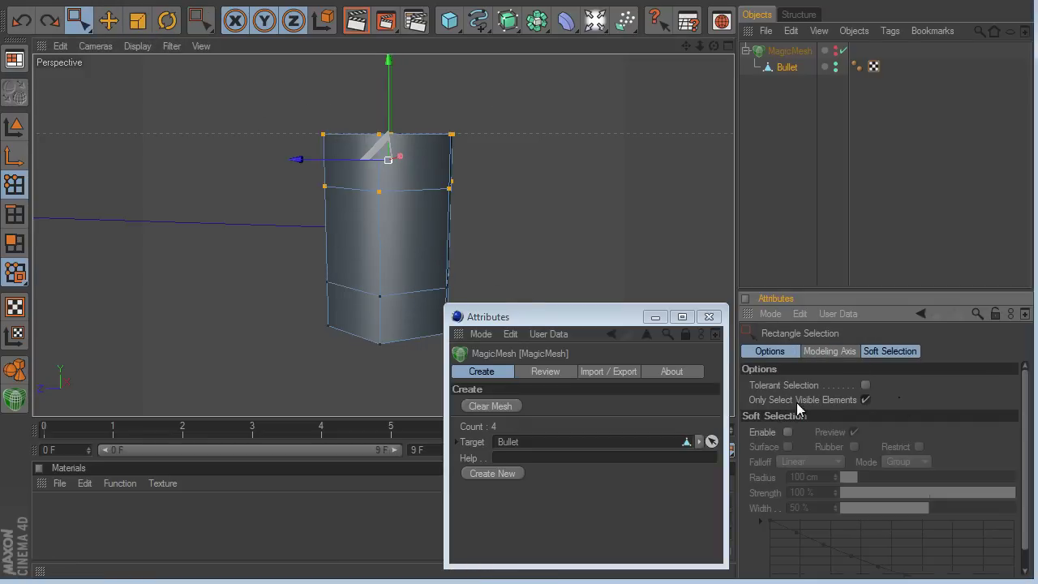
click(865, 400)
drag(283, 65, 531, 261)
click(508, 475)
Scale the Bullet's upper two point rows inward and record the change as a MagicMesh step.
right_click(508, 198)
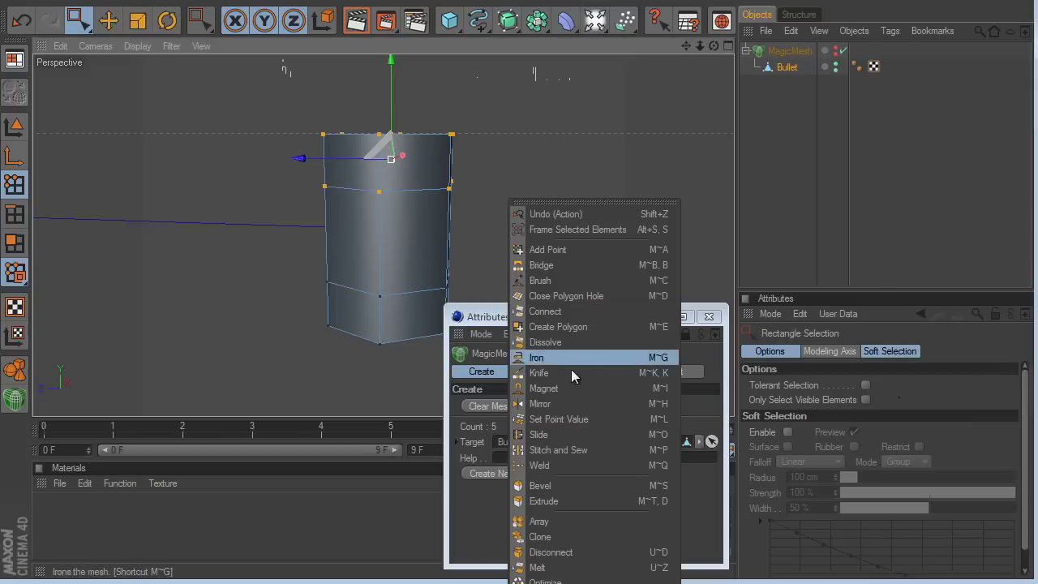
key(Escape)
key(t)
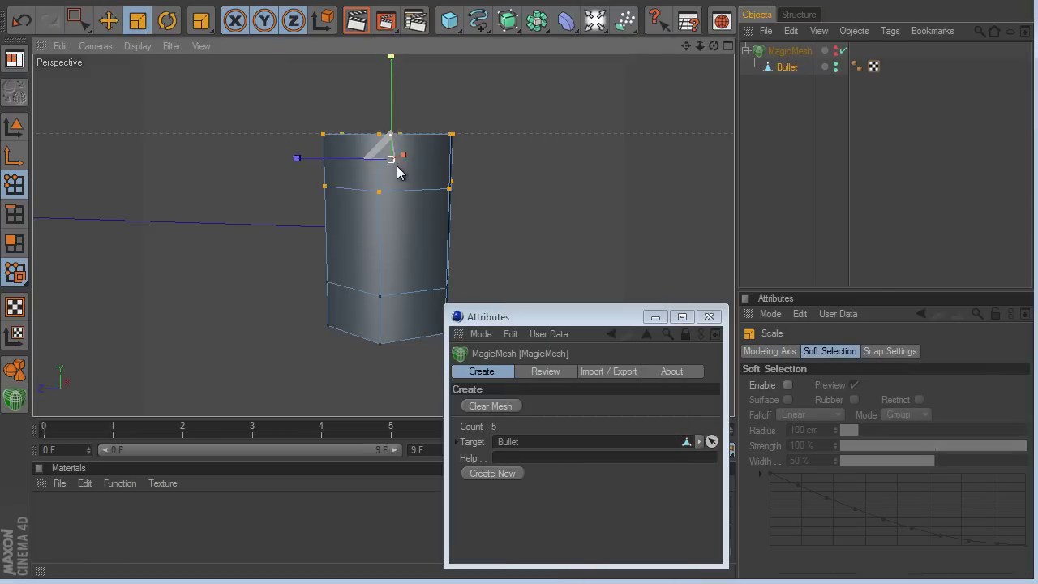
drag(394, 168, 527, 284)
click(510, 471)
Select only the Bullet's topmost point row, scale it inward to form a narrow tip and record the MagicMesh step.
click(79, 20)
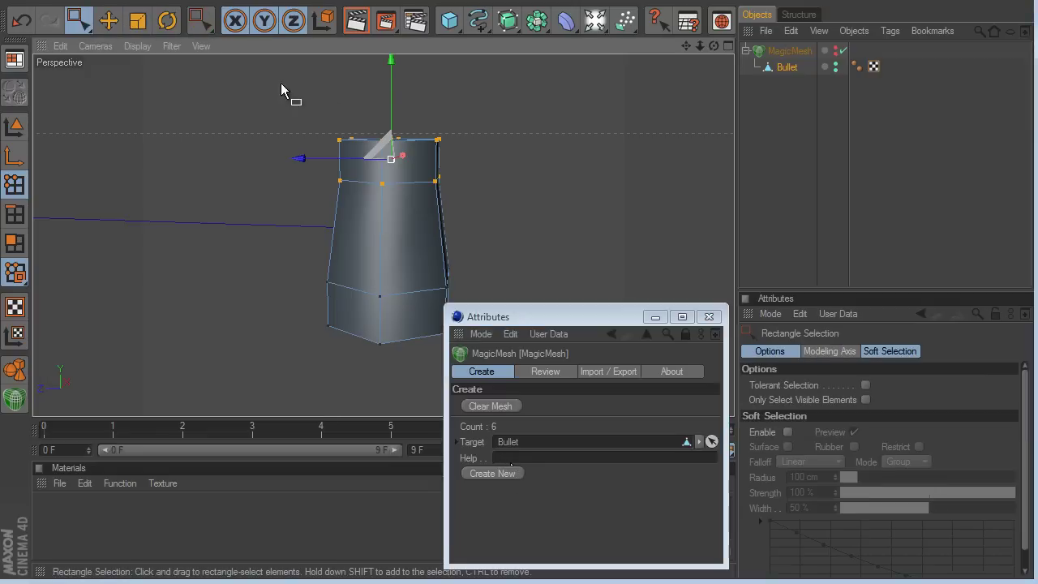
drag(280, 84, 514, 161)
click(141, 27)
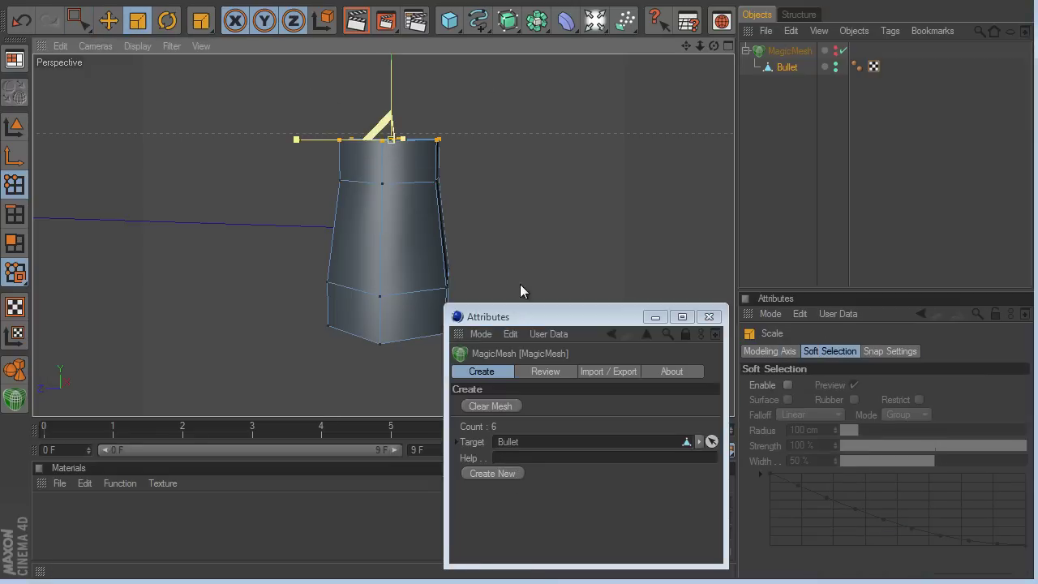
mouse_move(520, 291)
mouse_down()
mouse_move(442, 271)
mouse_move(517, 283)
mouse_up()
click(511, 474)
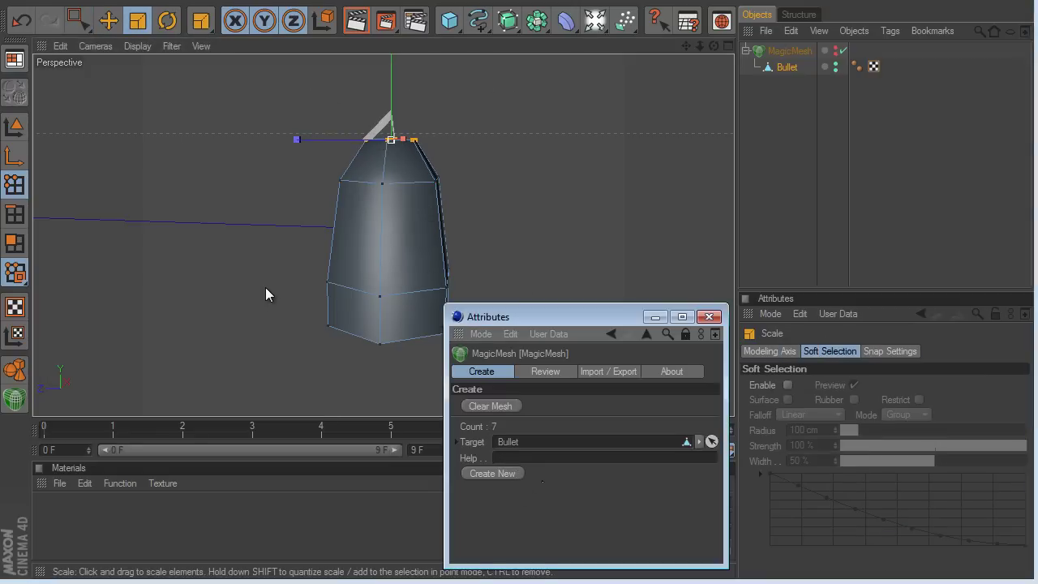
Add a HyperNURBS object and nest the MagicMesh object under it to smooth the Bullet.
scroll(434, 276, down, 2)
click(507, 20)
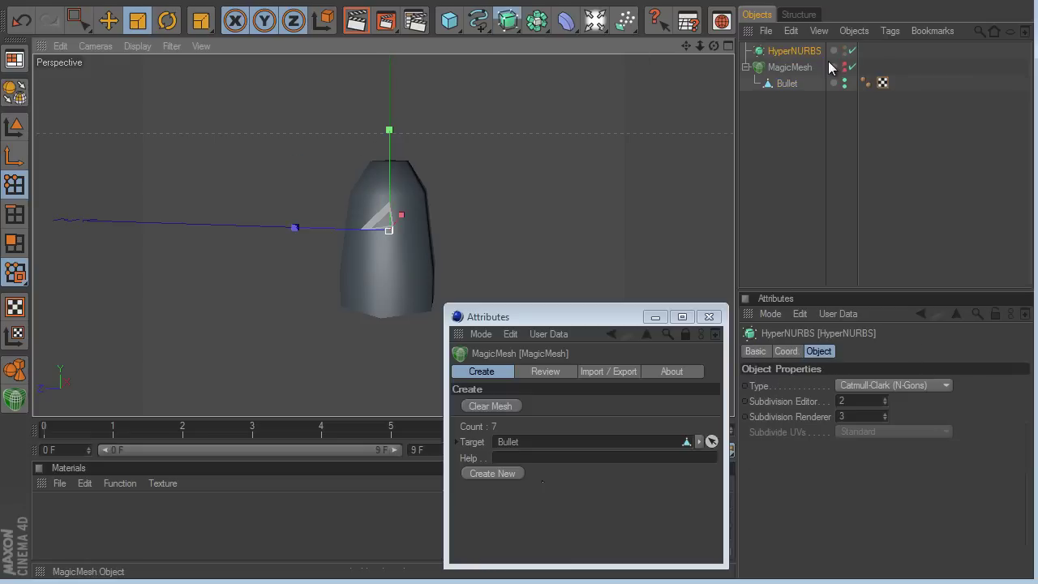
drag(788, 68, 779, 59)
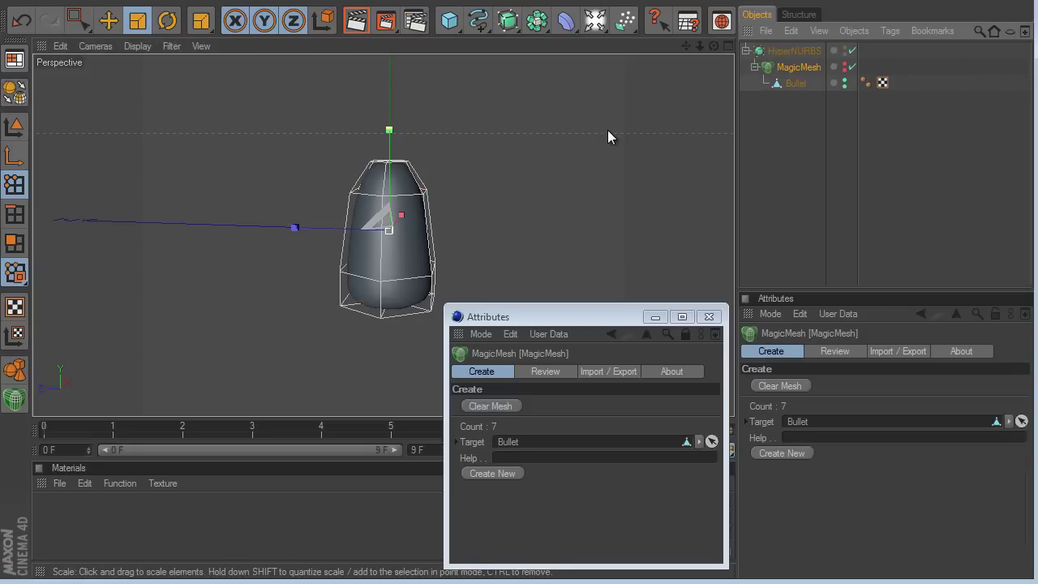
Move the Bullet's selected tip points slightly upward along the Y axis and record the MagicMesh step.
click(796, 83)
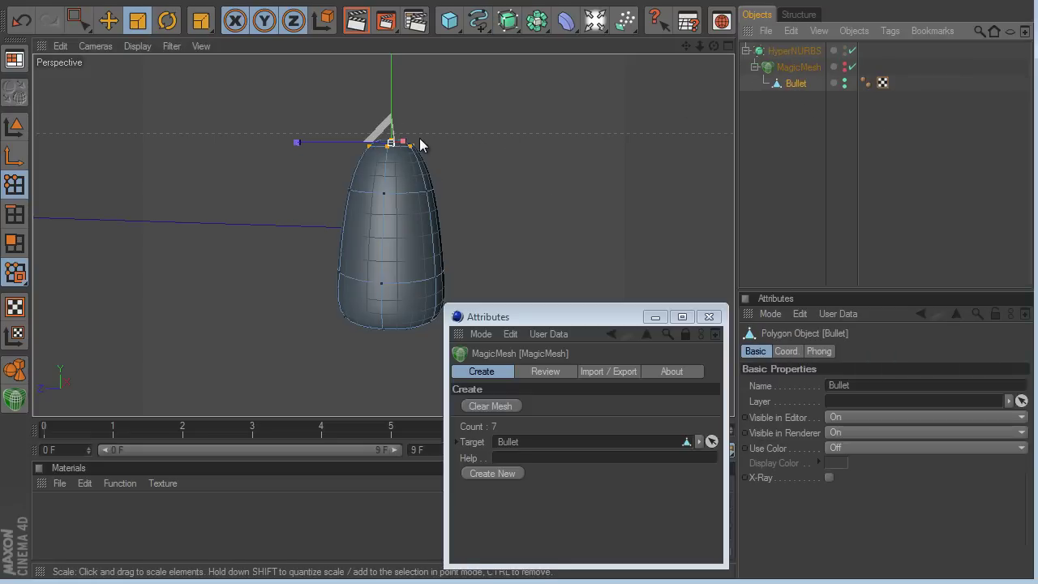
click(110, 24)
drag(389, 86, 389, 70)
click(502, 477)
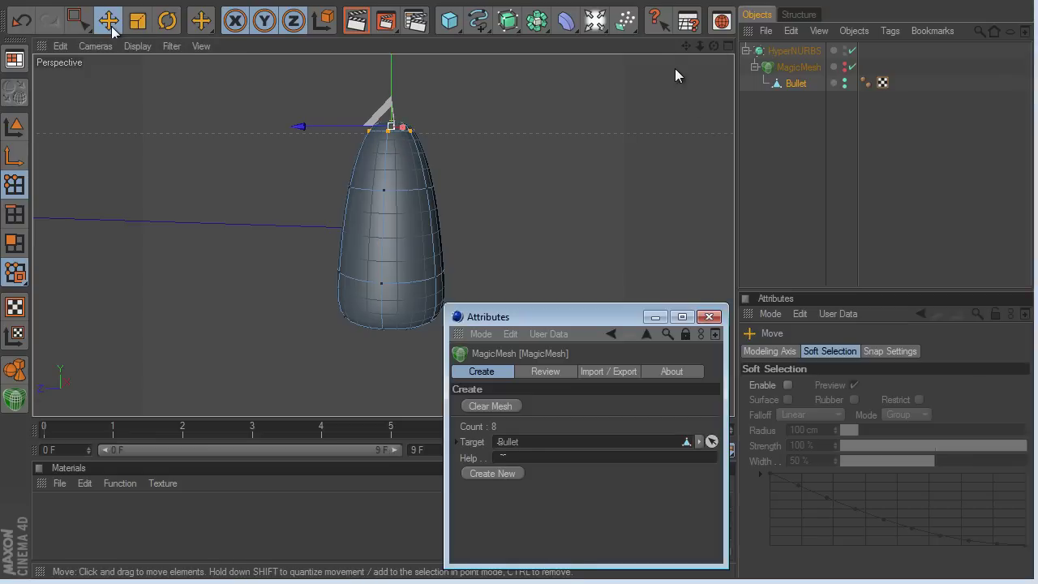
Cut a knife loop close to the Bullet's base edge and record it as a MagicMesh step.
alt+middle_drag(555, 288, 487, 261)
alt+right_drag(487, 261, 639, 149)
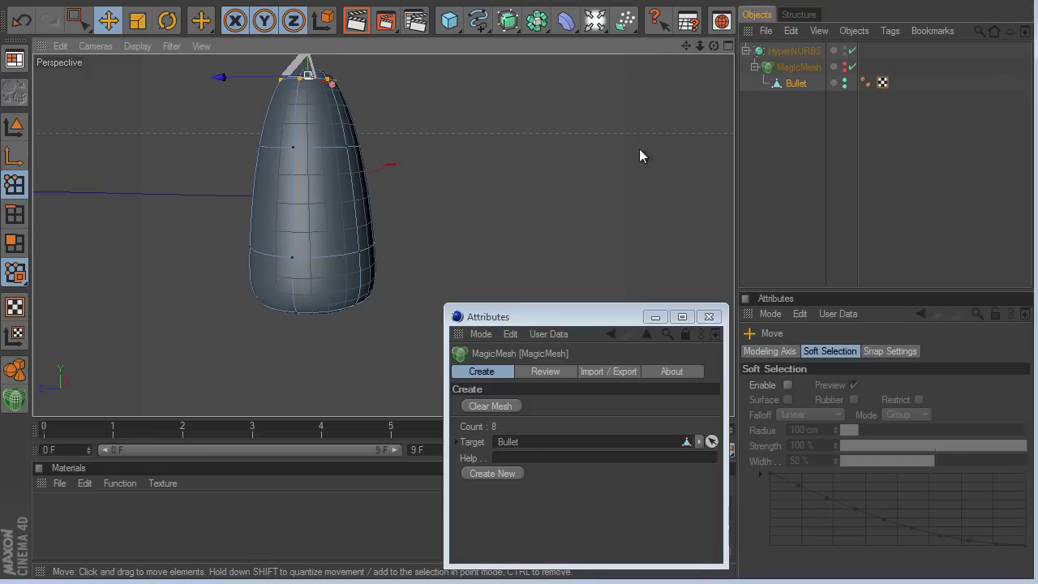
right_click(514, 232)
click(556, 403)
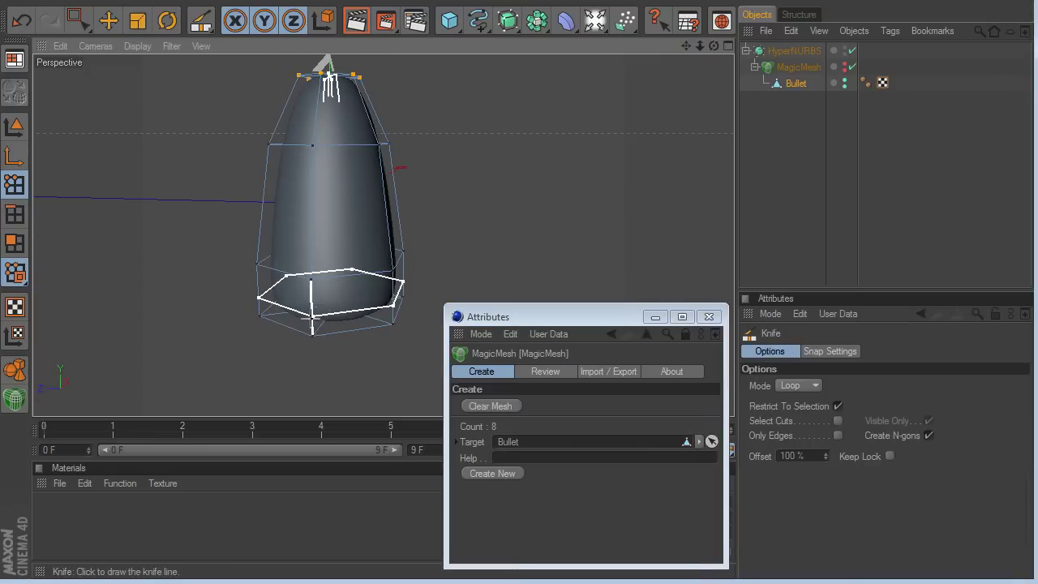
click(314, 324)
click(505, 473)
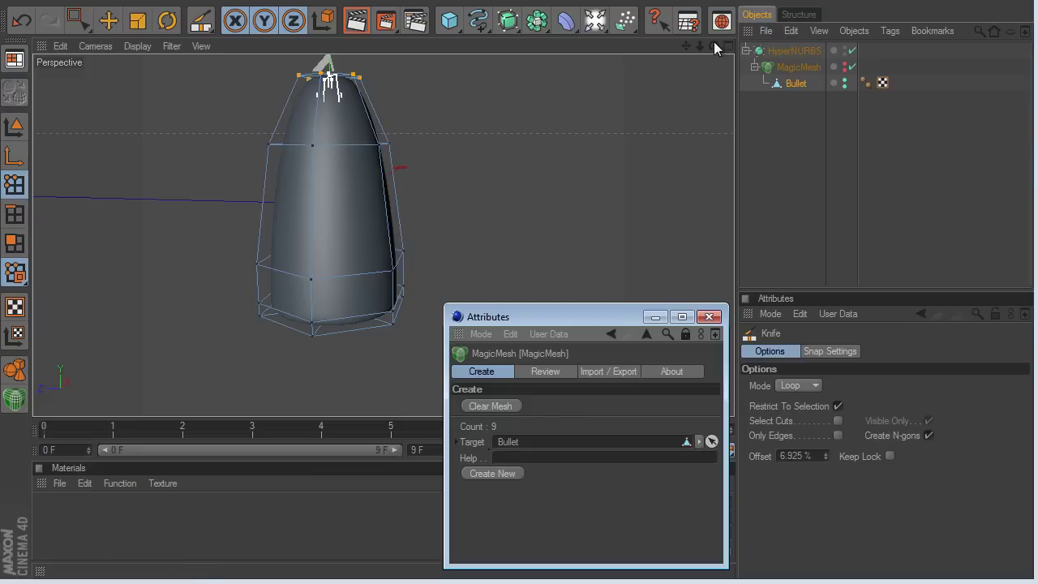
Select all six triangular polygons of the Bullet's base cap and record the selection as a MagicMesh step.
drag(714, 46, 604, 108)
scroll(514, 159, down, 2)
drag(688, 47, 519, 287)
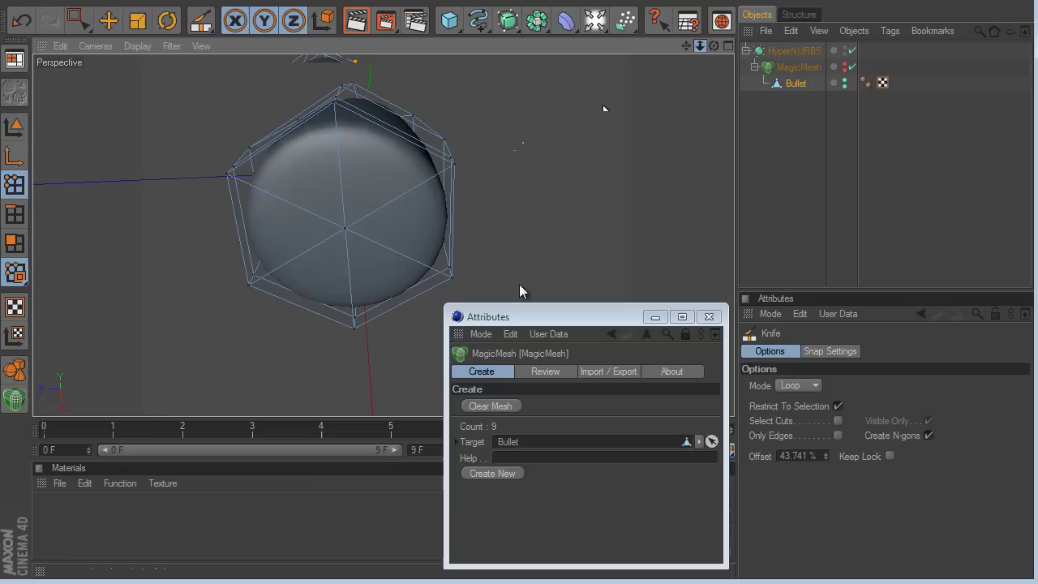
click(20, 247)
click(142, 1)
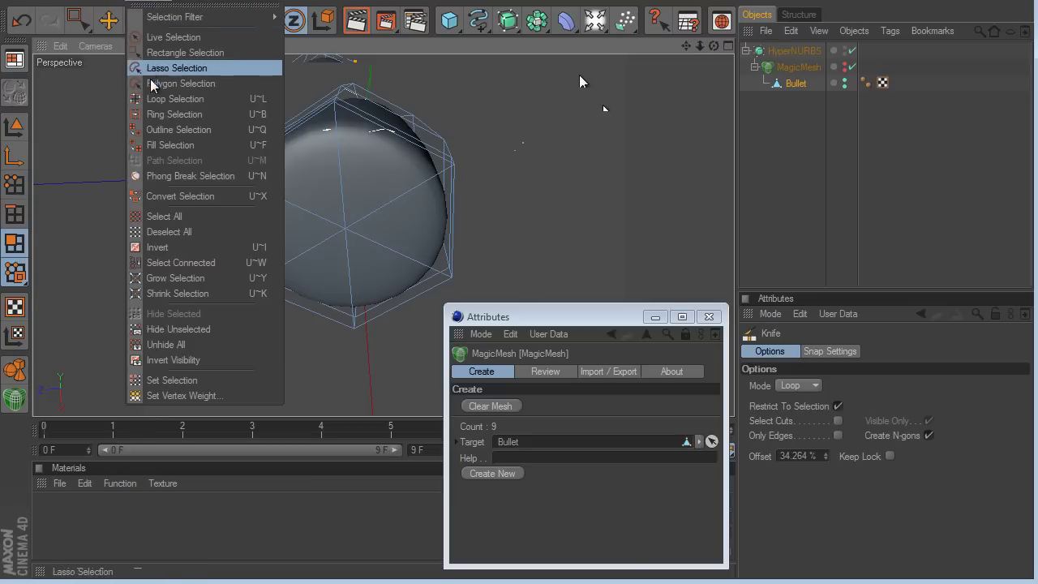
click(180, 100)
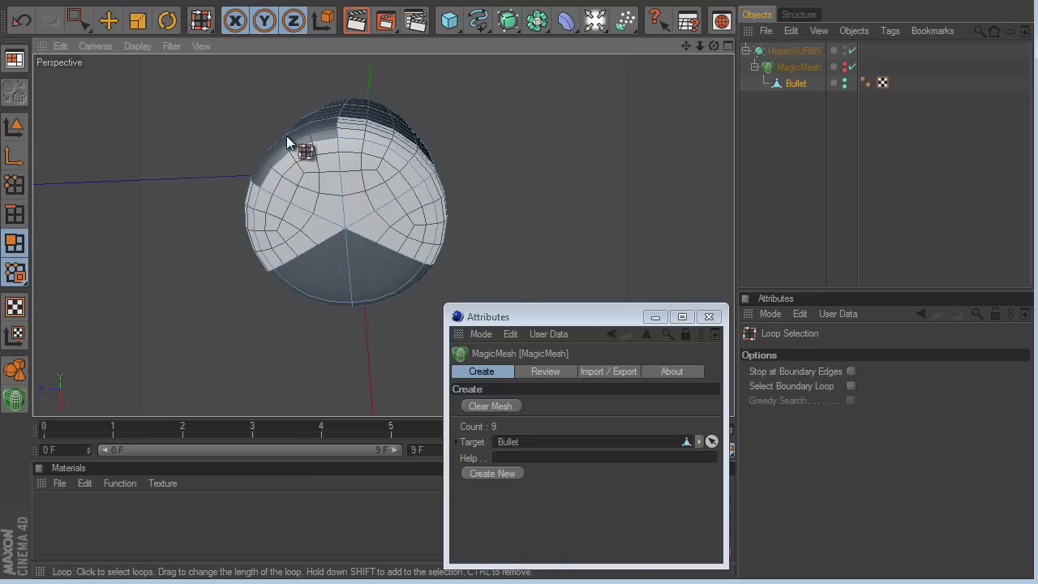
click(110, 20)
click(308, 197)
shift+click(367, 177)
shift+click(386, 216)
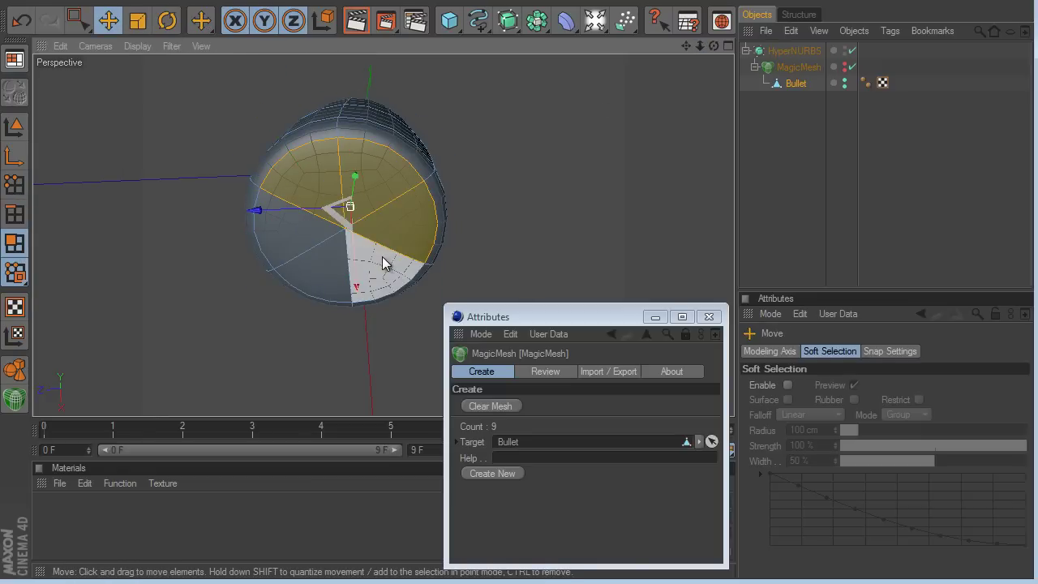
shift+click(381, 258)
shift+click(327, 266)
shift+click(311, 243)
shift+click(336, 162)
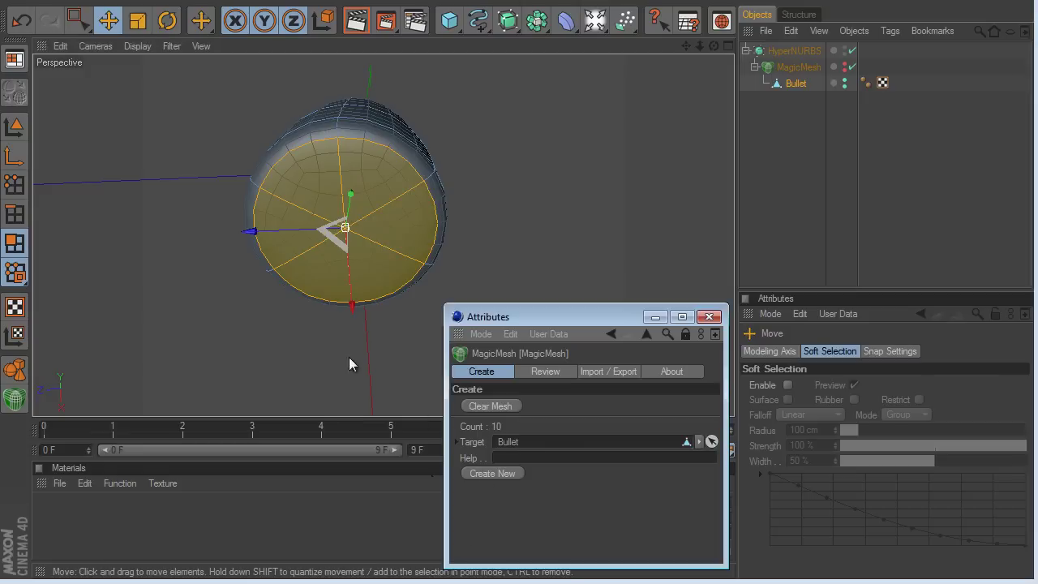
Apply Extrude Inner to the selected base cap polygons with an offset of about 7.4 cm and record the MagicMesh step.
right_click(308, 349)
click(324, 361)
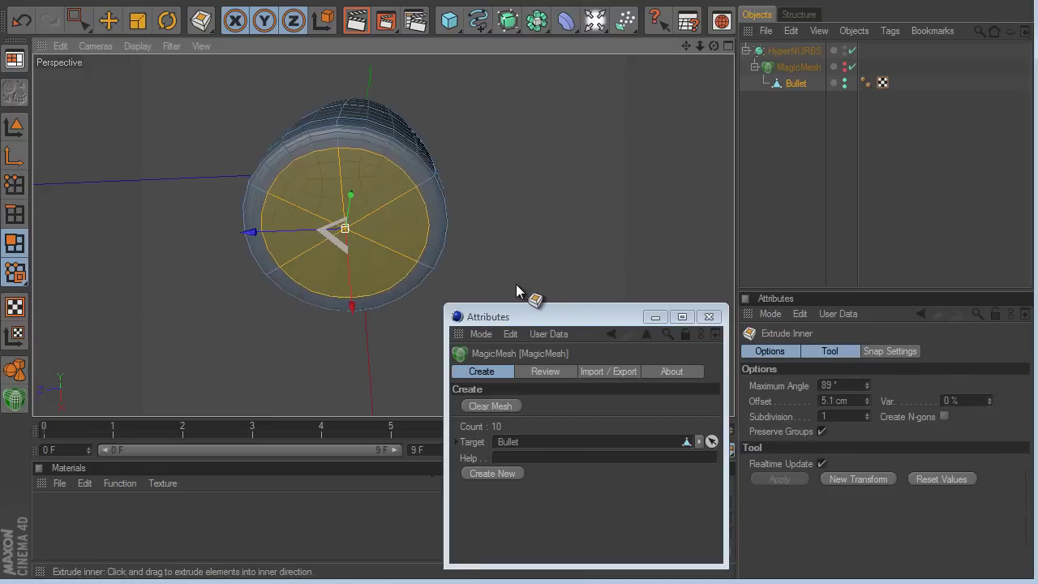
click(498, 477)
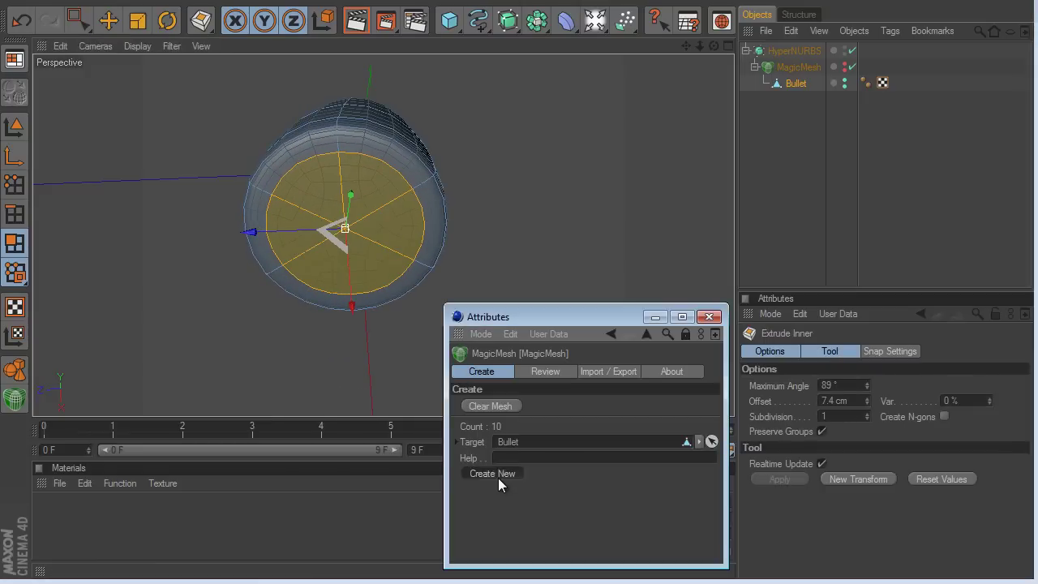
Extrude the inset base polygons into the Bullet with an offset of about -8.7 cm and record the MagicMesh step.
drag(713, 46, 568, 209)
right_click(568, 209)
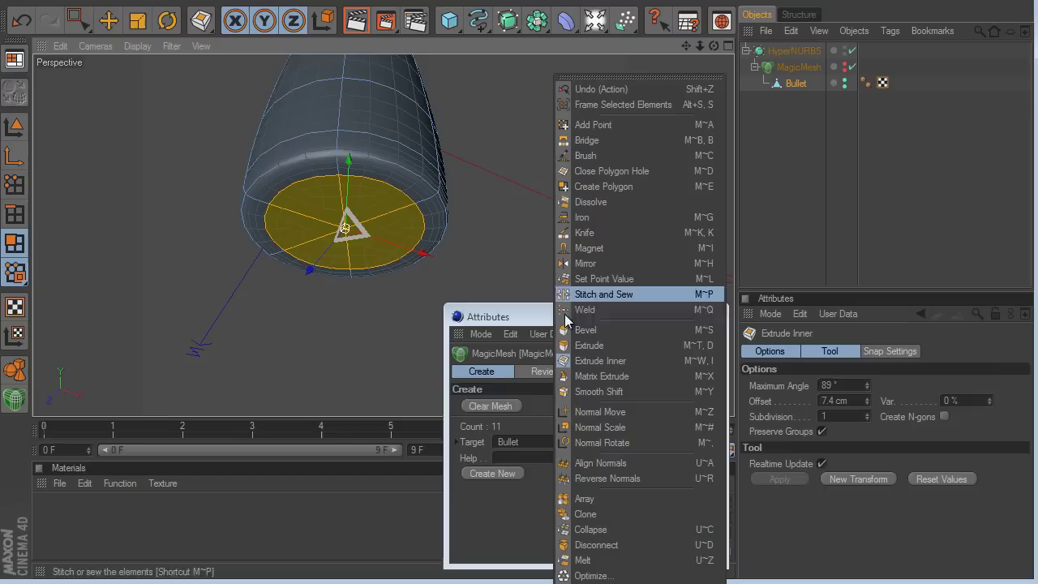
right_click(545, 269)
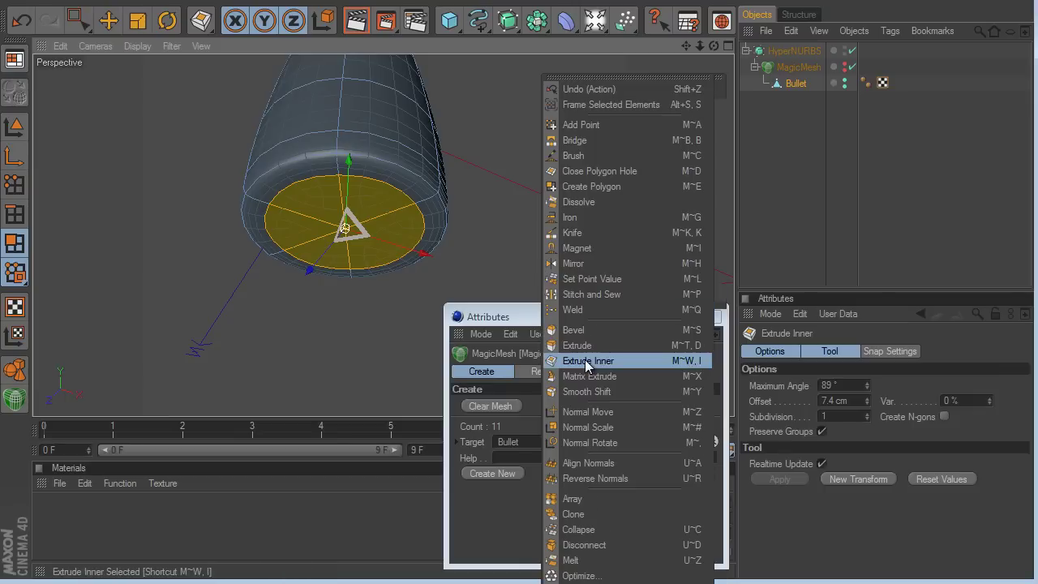
click(590, 346)
drag(520, 285, 526, 285)
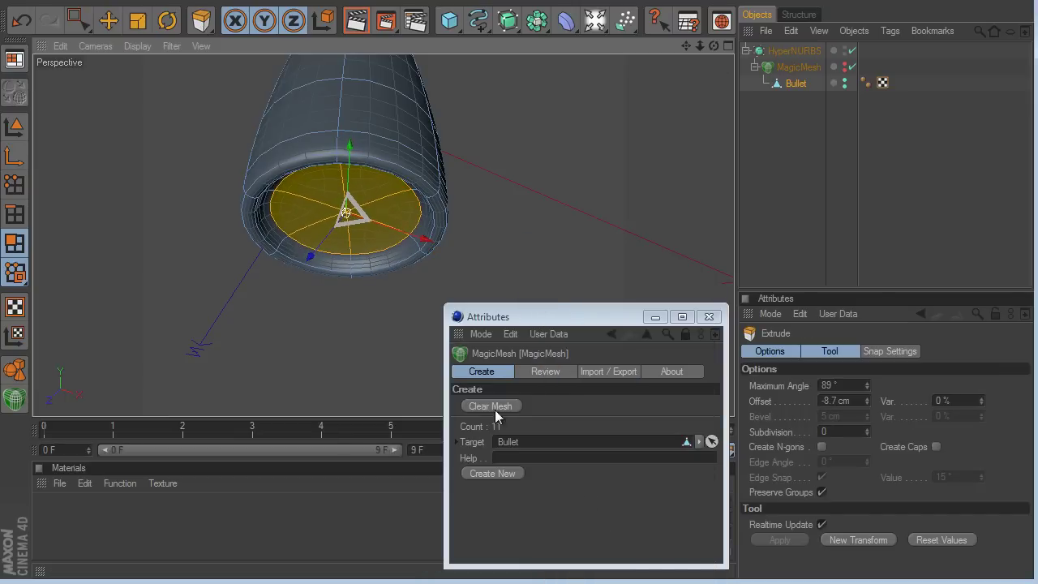
click(486, 474)
Cut a knife loop around the body just above the base with Restrict To Selection disabled and record the MagicMesh step.
right_click(498, 240)
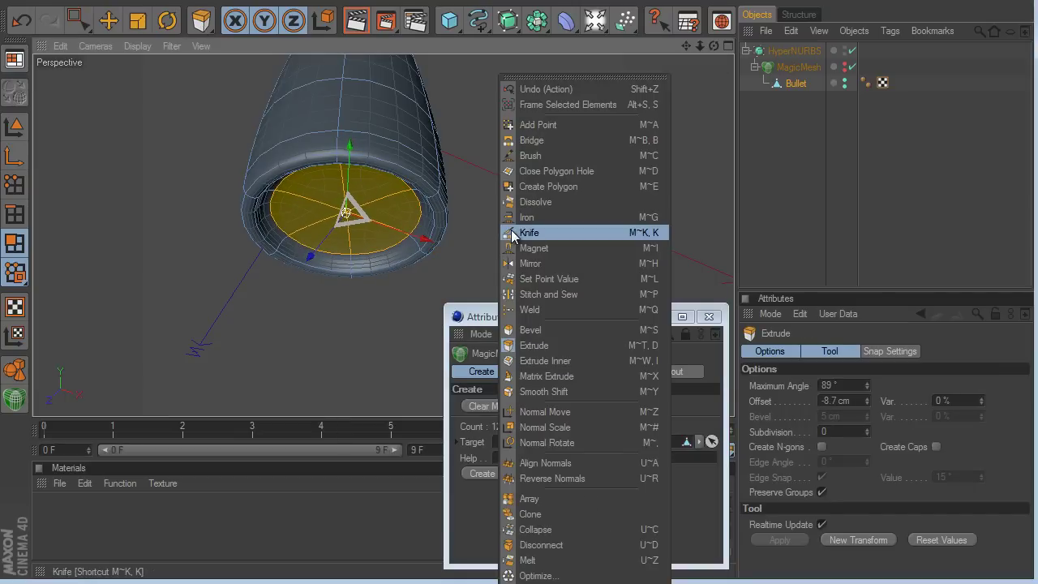
click(513, 234)
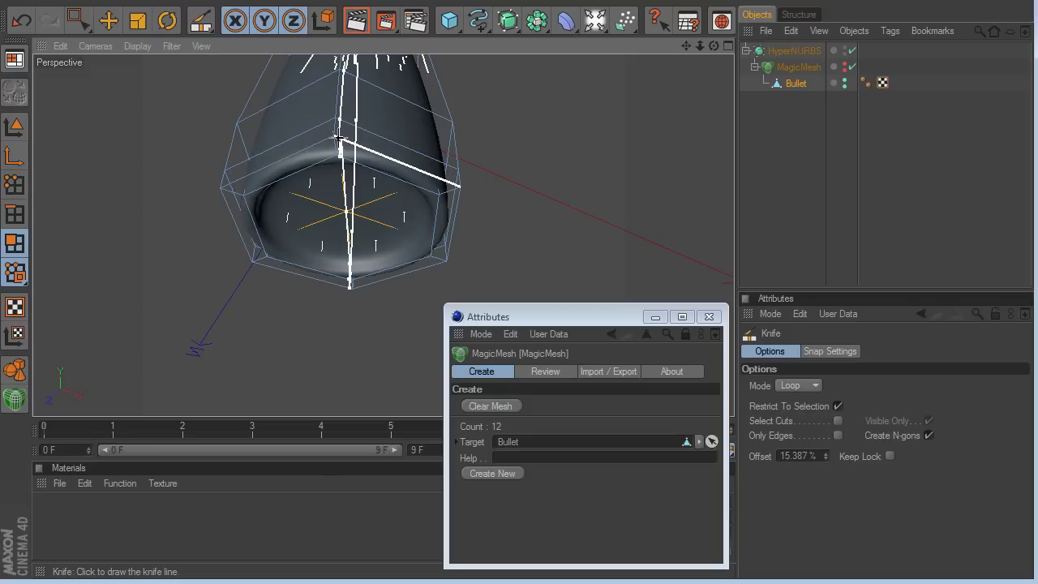
click(838, 406)
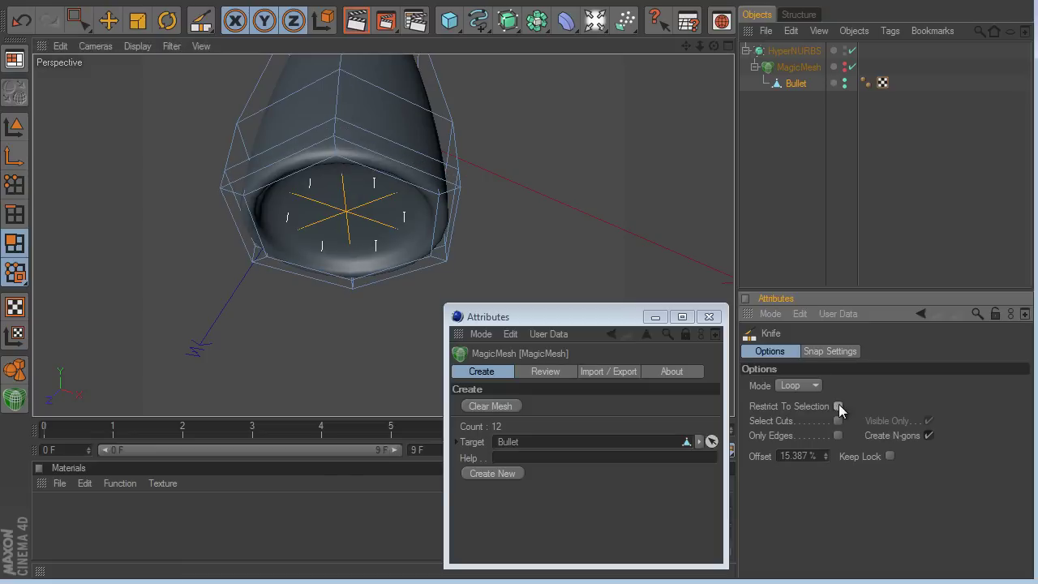
click(338, 130)
click(492, 472)
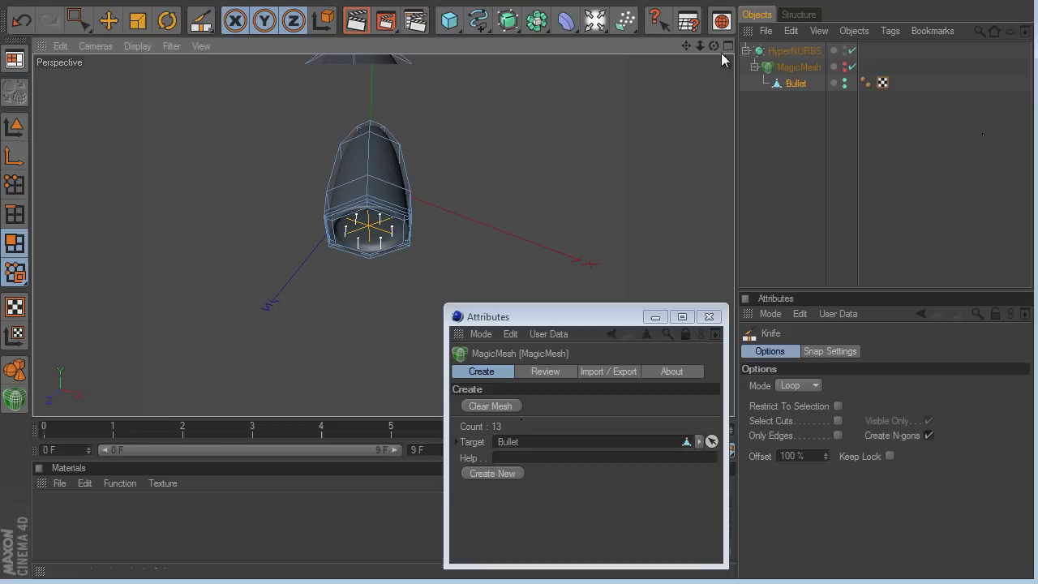
Cut another knife loop around the Bullet slightly above the existing base loops and record it as a MagicMesh step.
drag(713, 46, 542, 284)
scroll(563, 149, up, 8)
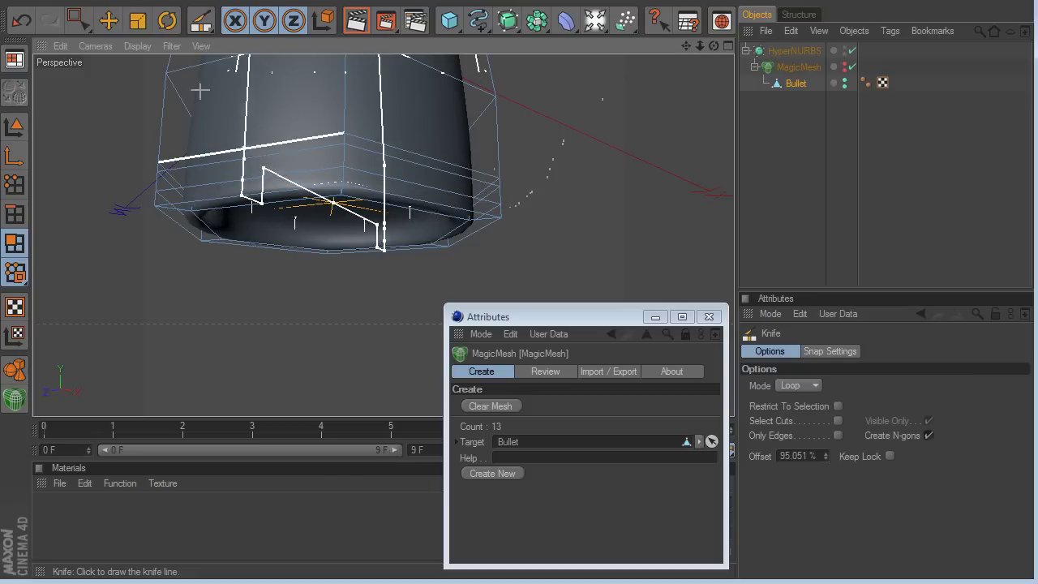
click(491, 474)
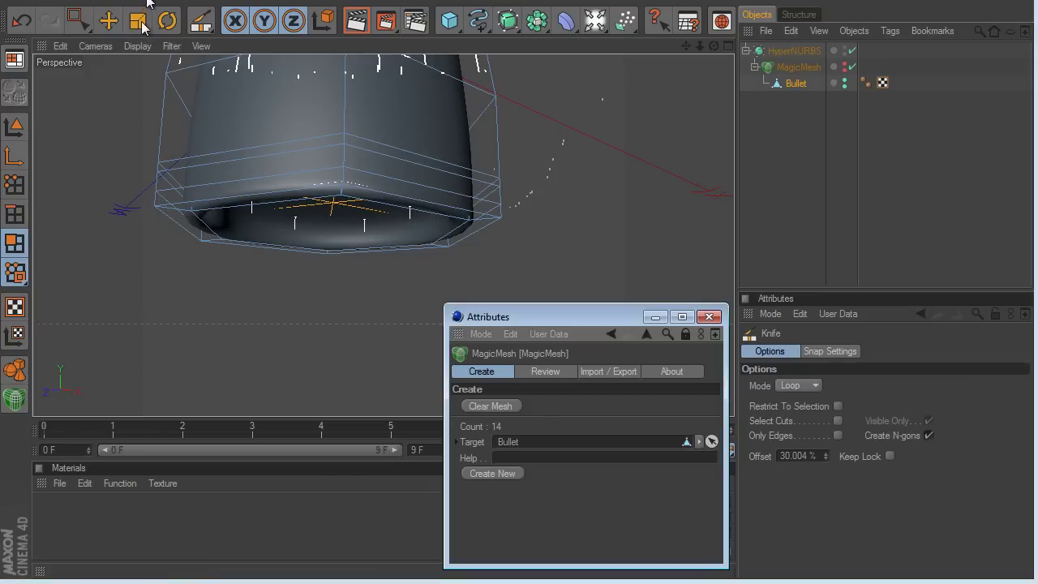
Loop-select the narrow polygon band above the base, extrude it inward about -3.2 cm as a groove and record the MagicMesh step.
click(147, 2)
click(169, 99)
click(344, 152)
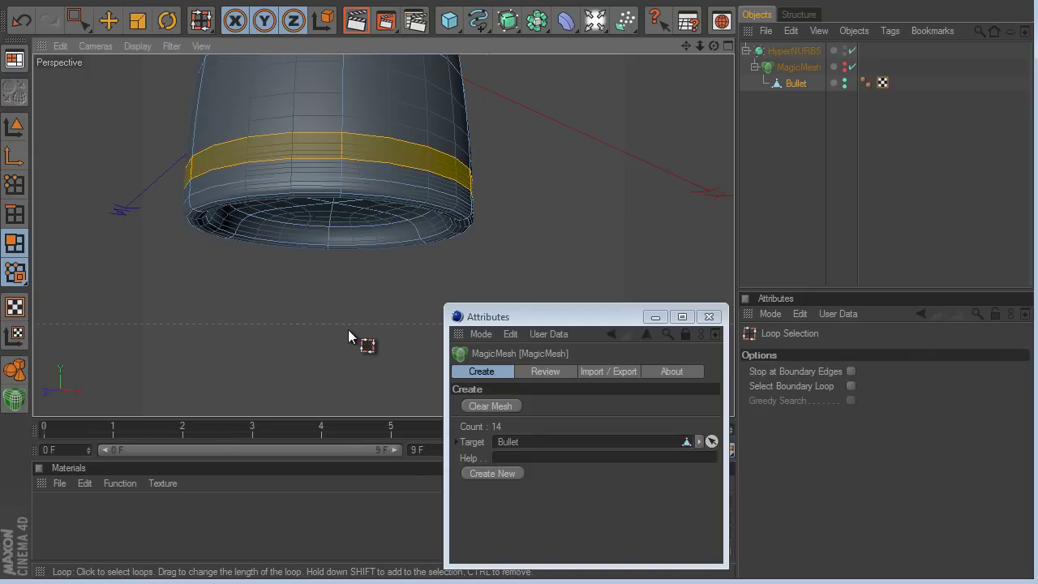
right_click(348, 330)
click(394, 352)
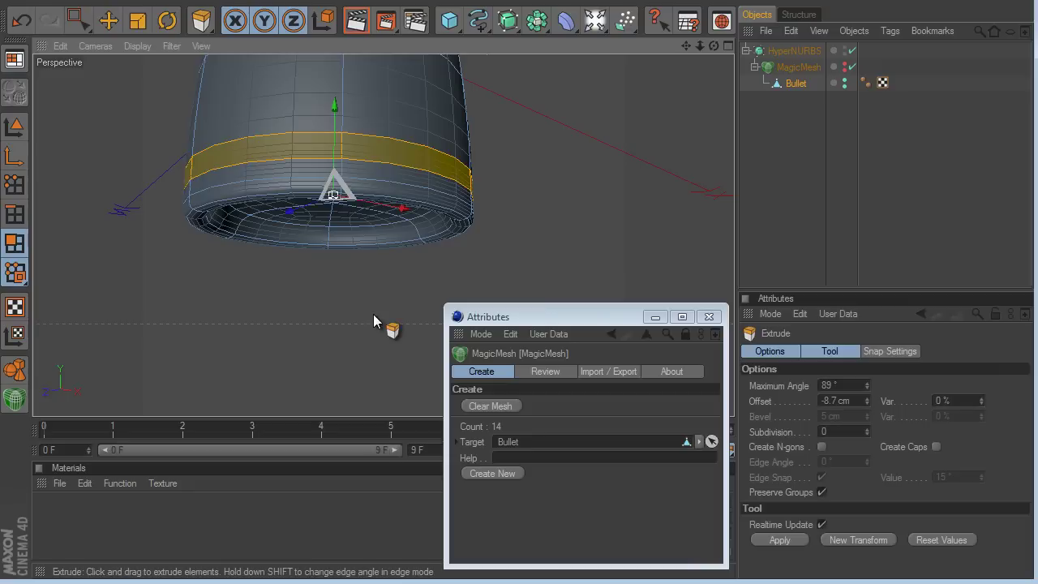
drag(373, 314, 519, 284)
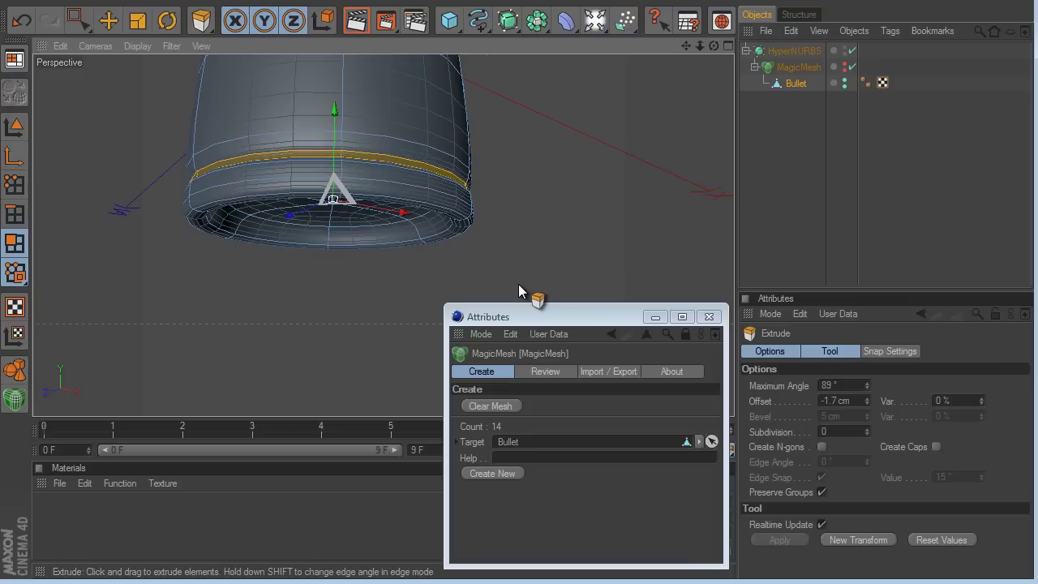
click(490, 473)
Select only the centre point at the Bullet's tip in point mode and record the selection as a MagicMesh step.
alt+right_drag(539, 284, 518, 284)
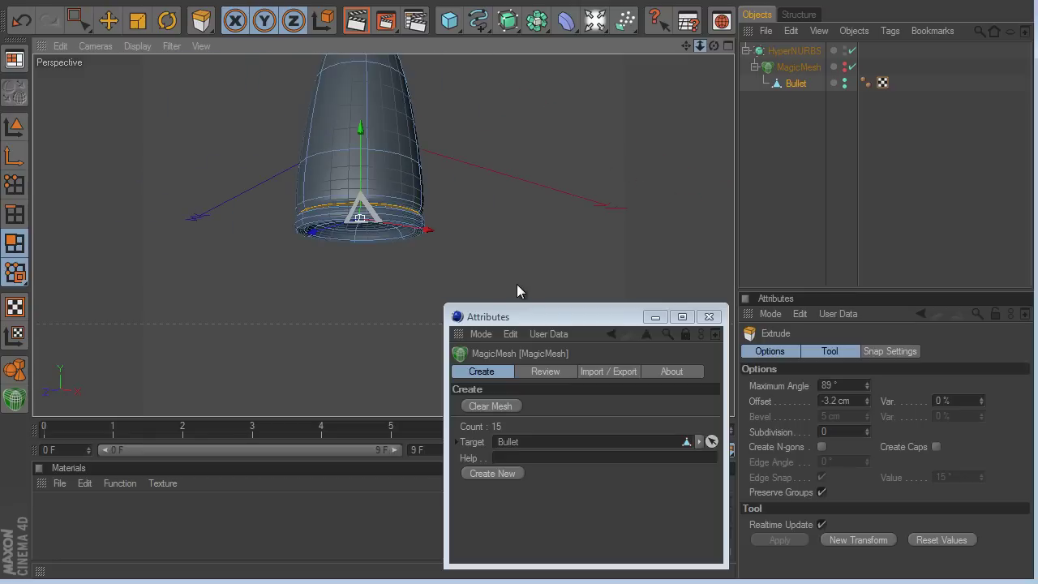
mouse_move(520, 284)
alt+mouse_down()
mouse_move(529, 289)
mouse_move(520, 258)
mouse_move(519, 280)
alt+mouse_up()
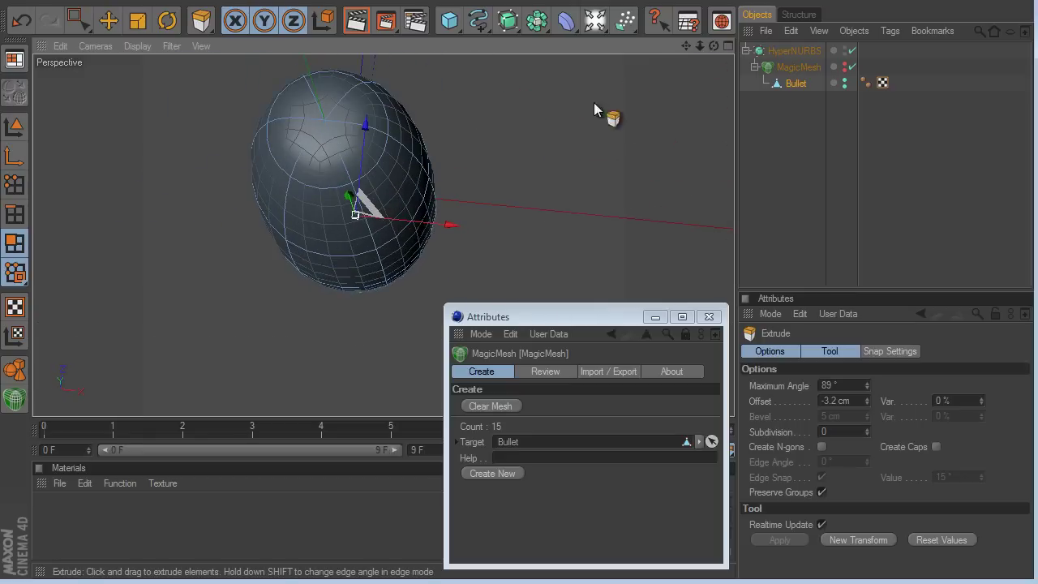
drag(687, 49, 710, 93)
click(14, 185)
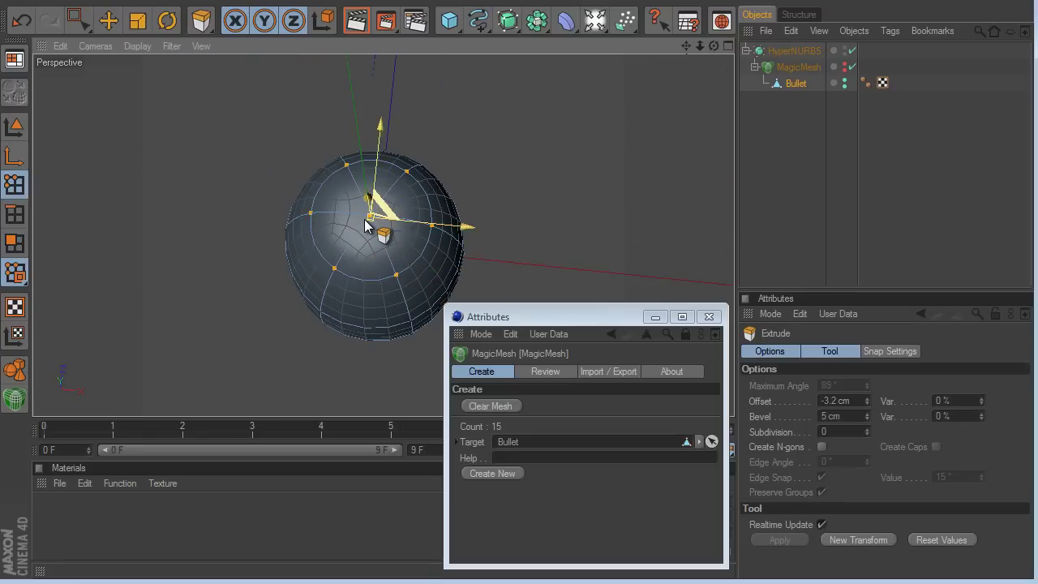
click(108, 21)
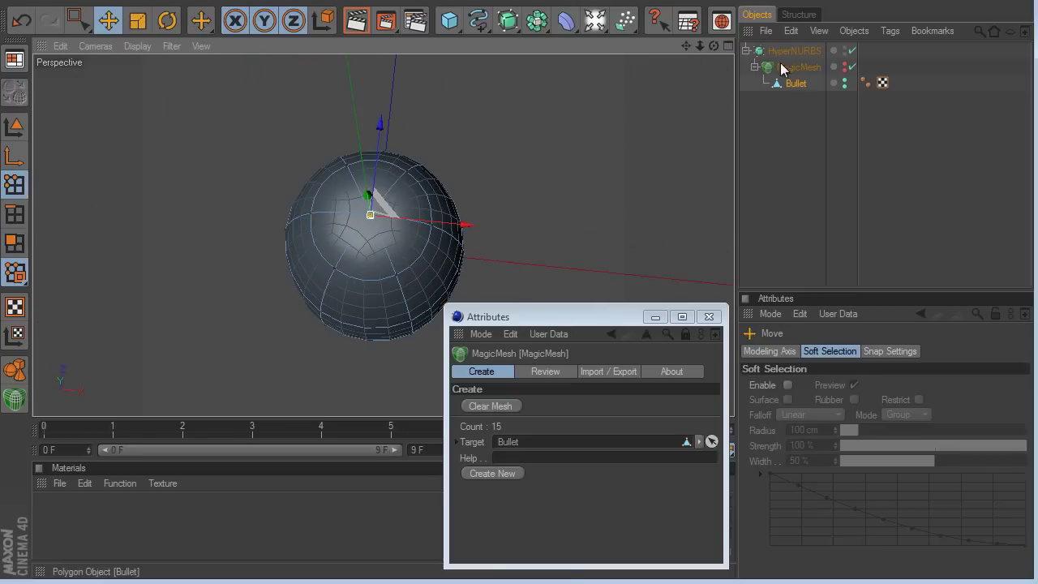
drag(714, 47, 567, 481)
click(492, 473)
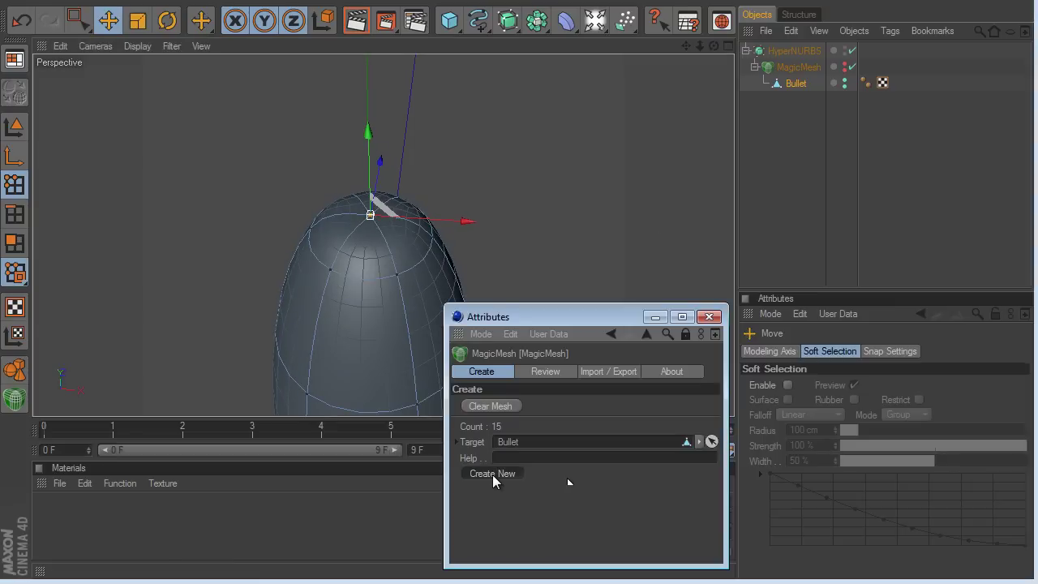
Raise the tip's centre point along the Y axis to sharpen the Bullet and record the MagicMesh step.
drag(371, 133, 369, 14)
scroll(369, 171, down, 5)
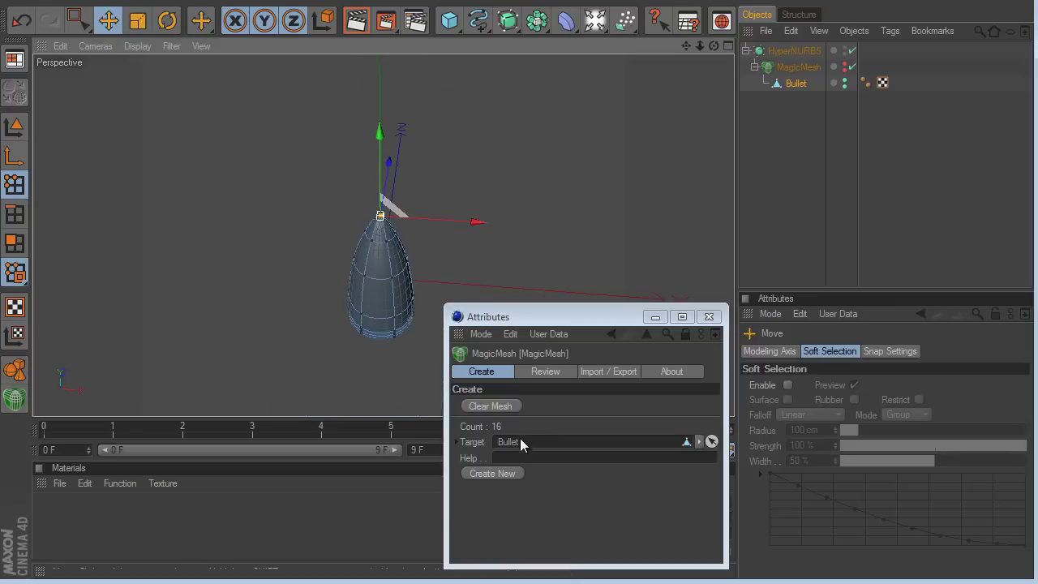
click(507, 475)
Switch to model mode and deselect all objects to inspect the smoothed Bullet from the side.
drag(713, 48, 521, 292)
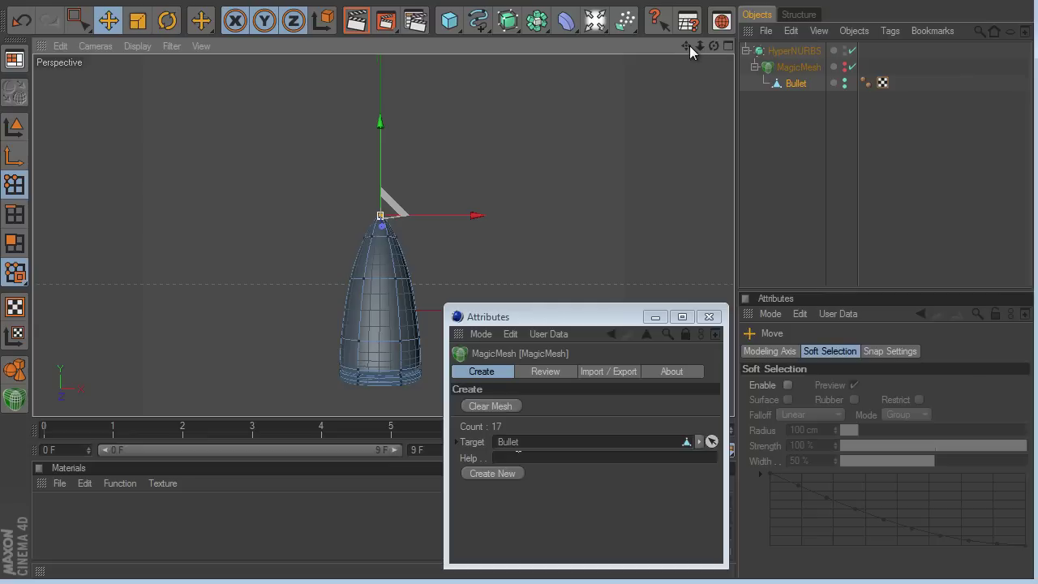
drag(688, 47, 688, 3)
scroll(508, 102, down, 3)
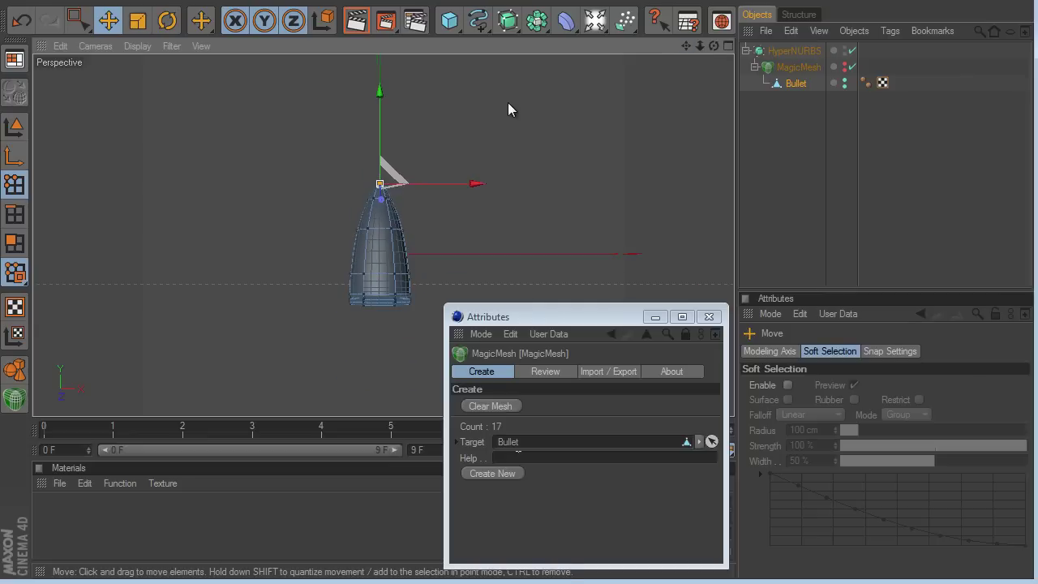
click(15, 127)
drag(717, 46, 529, 287)
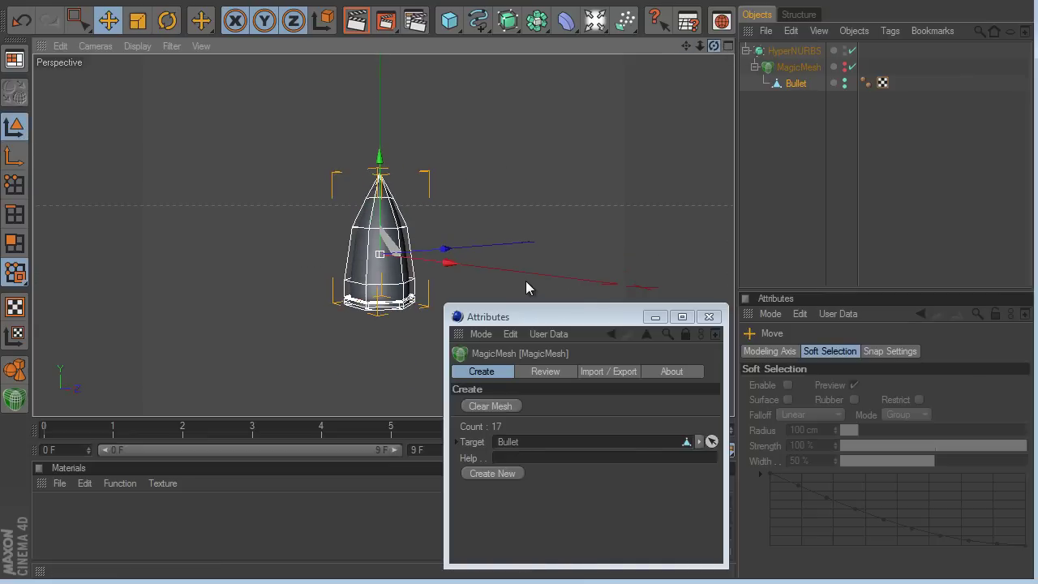
click(779, 167)
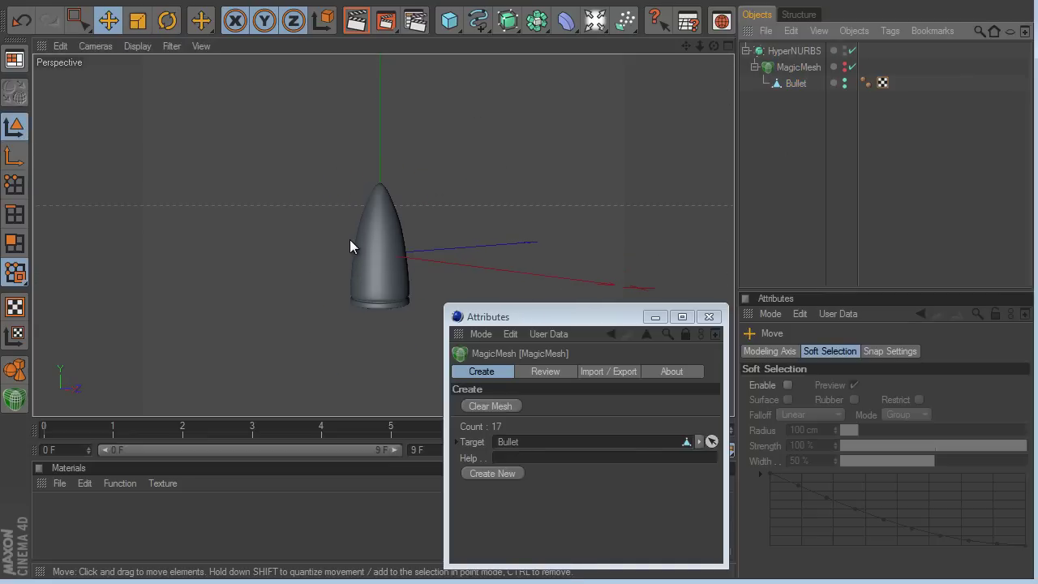
Enable Mode Model in MagicMesh's review settings and step the review index back from 17 to 0.
click(522, 371)
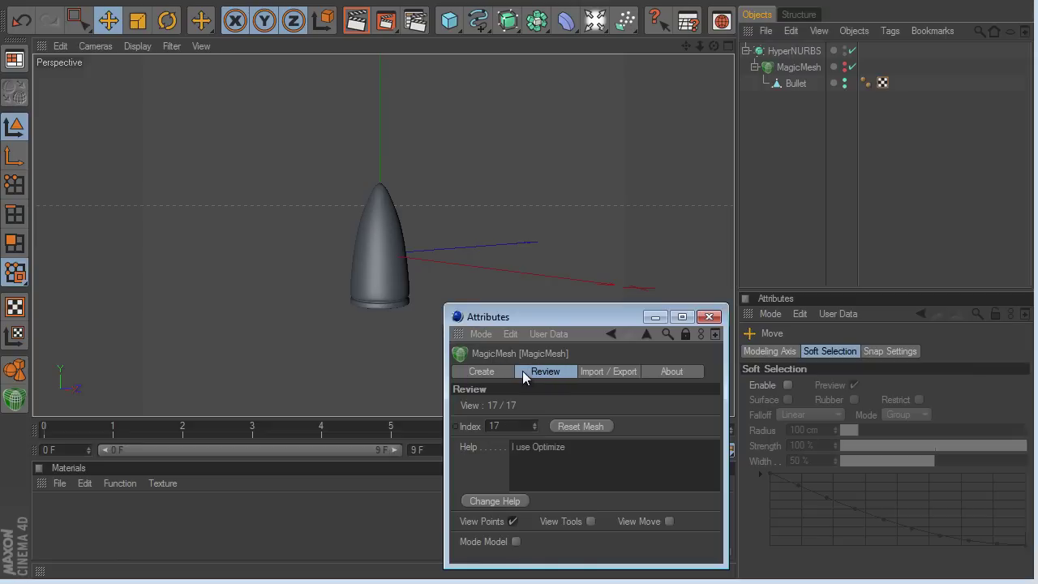
click(516, 541)
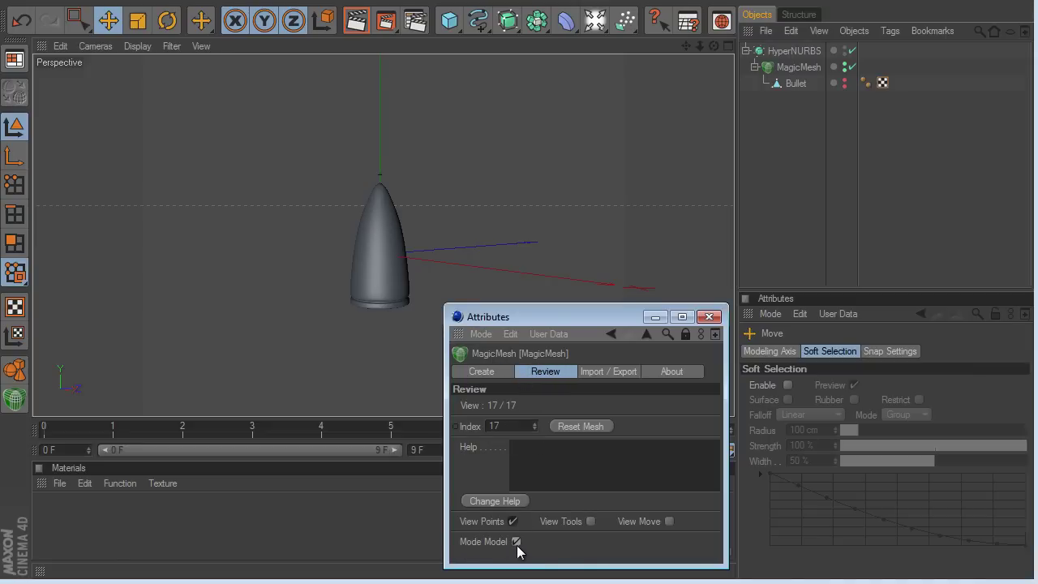
click(533, 430)
click(533, 430)
click(534, 430)
click(534, 430)
click(534, 430)
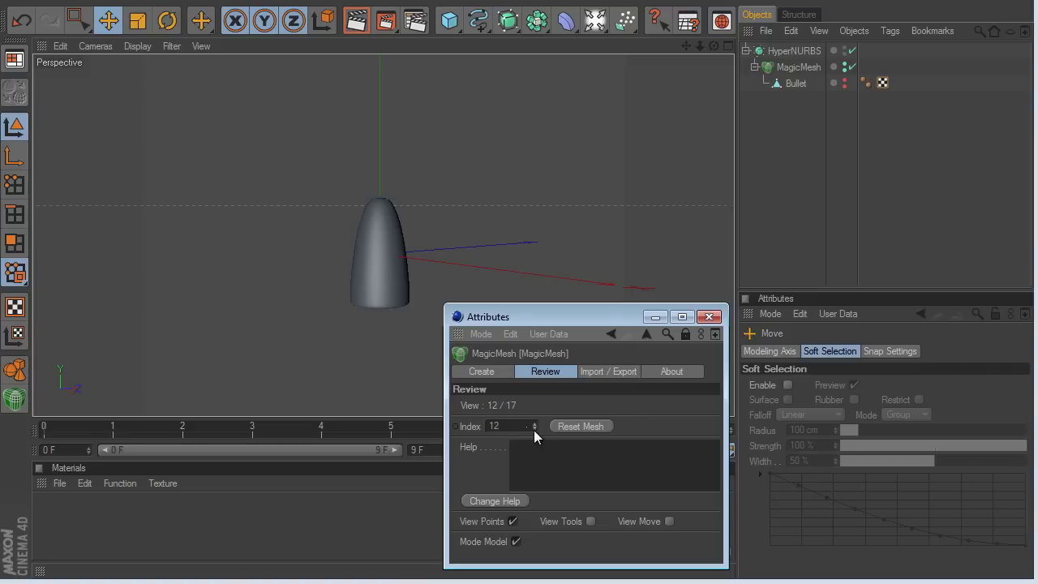
click(534, 430)
click(534, 430)
click(534, 430)
click(534, 430)
click(533, 430)
click(534, 430)
click(534, 430)
click(534, 430)
click(534, 429)
click(534, 430)
click(534, 430)
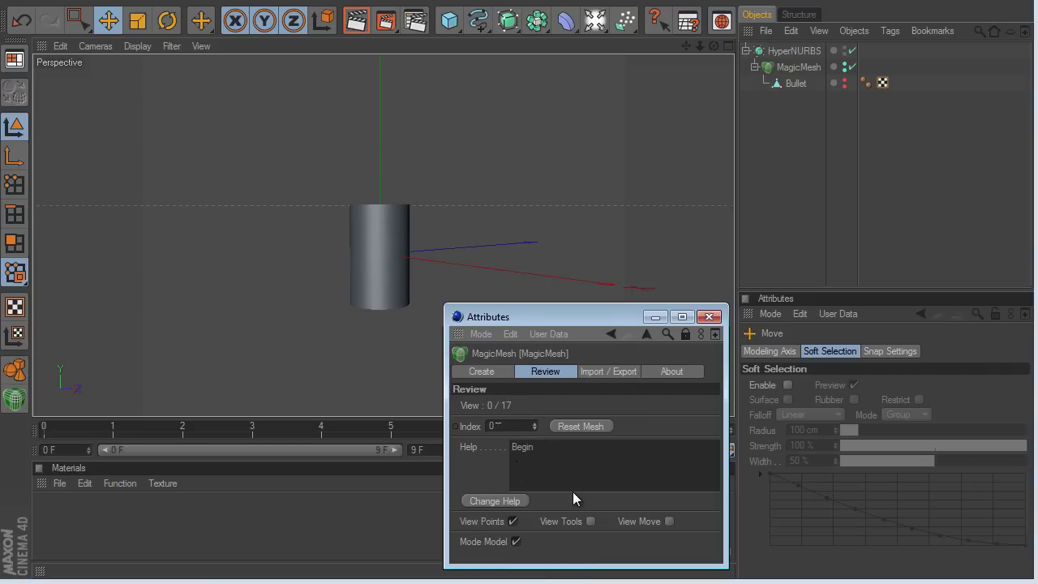
Enable View Move and View Tools so the MagicMesh review also restores the recorded camera views and tools.
click(670, 522)
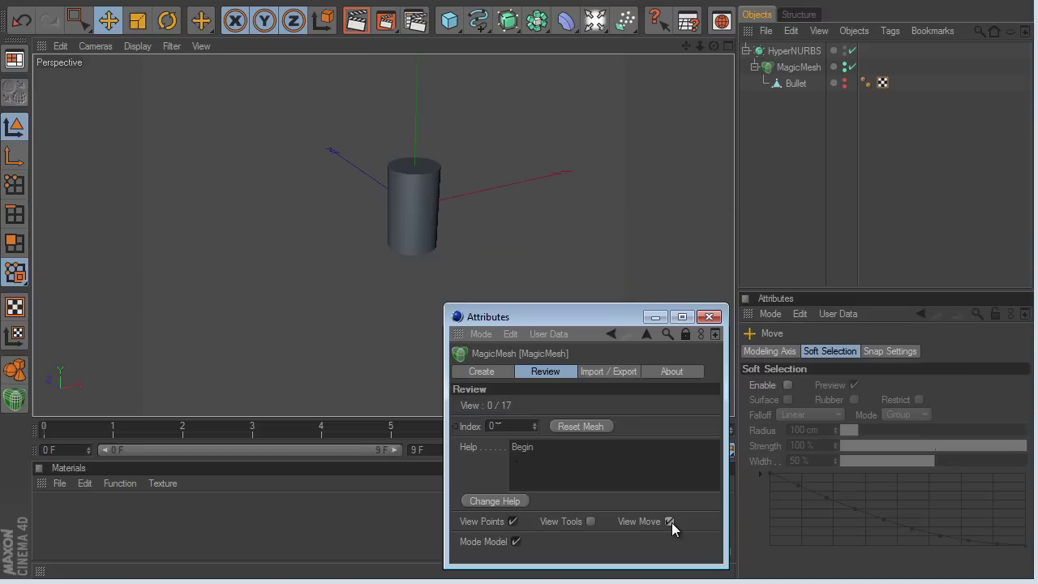
click(591, 522)
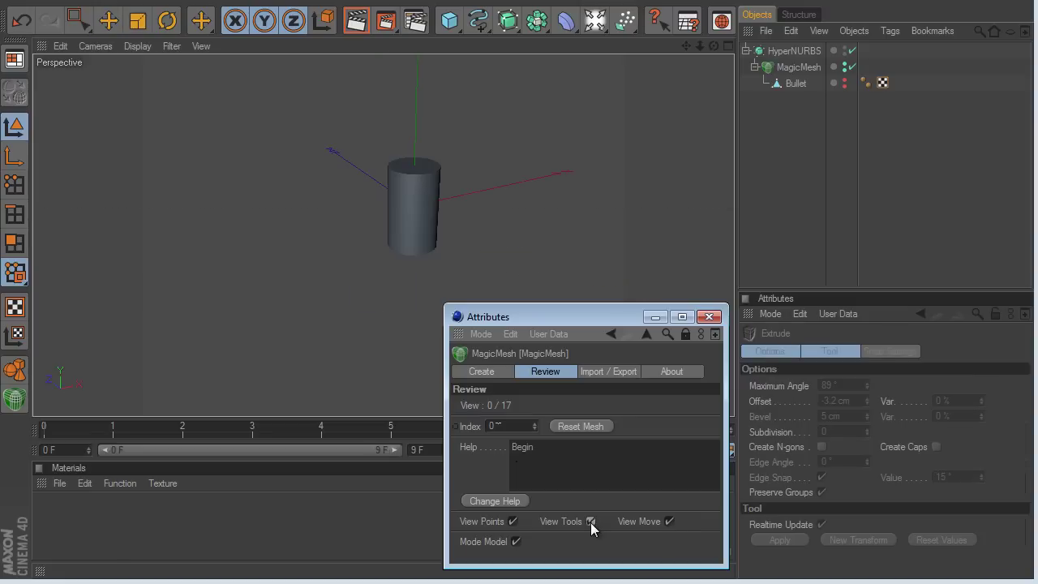
Turn off the HyperNURBS smoothing and step the MagicMesh review index forward from 0 to 6.
click(533, 423)
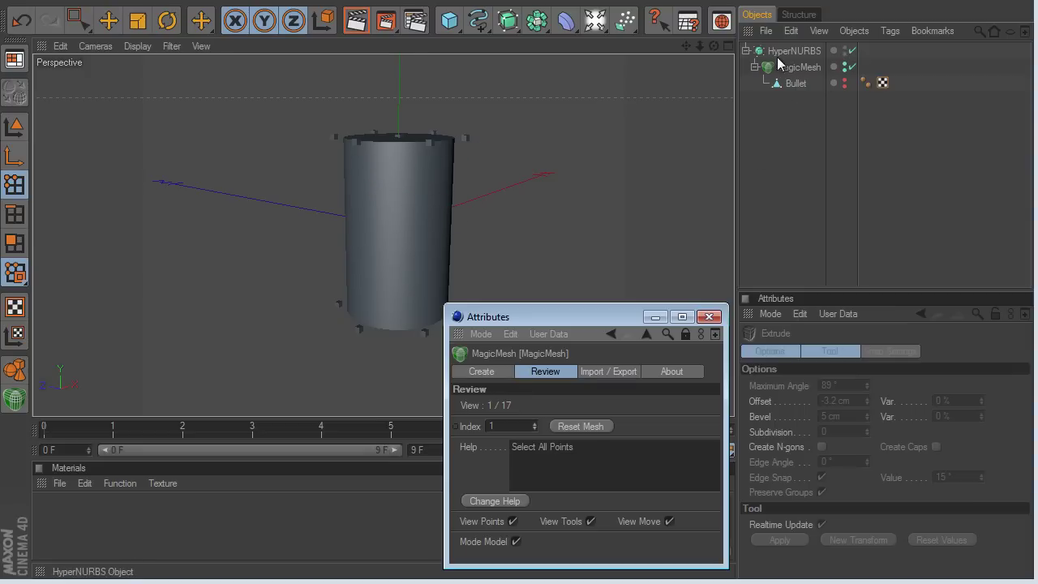
click(852, 51)
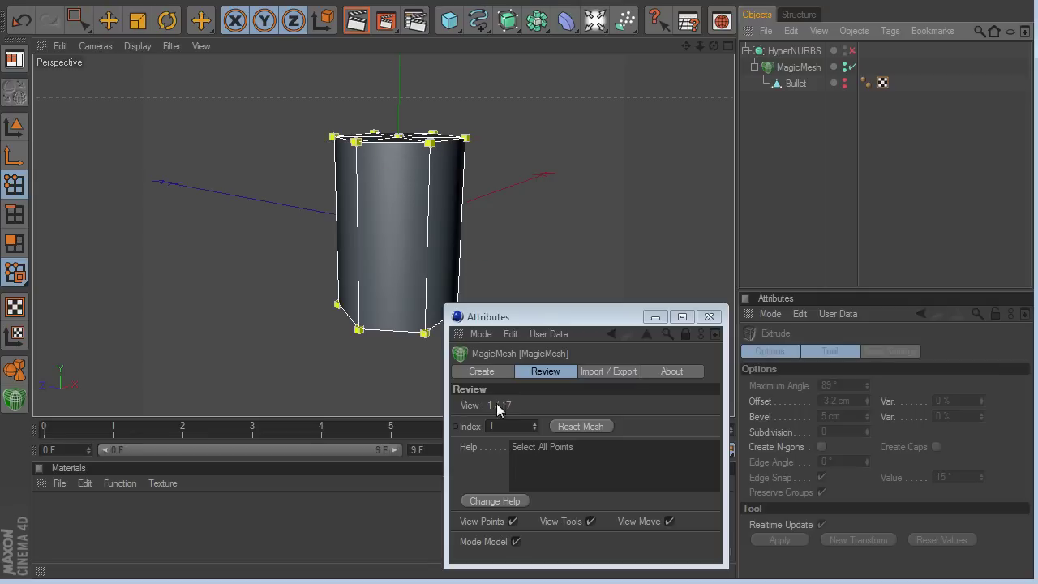
click(535, 424)
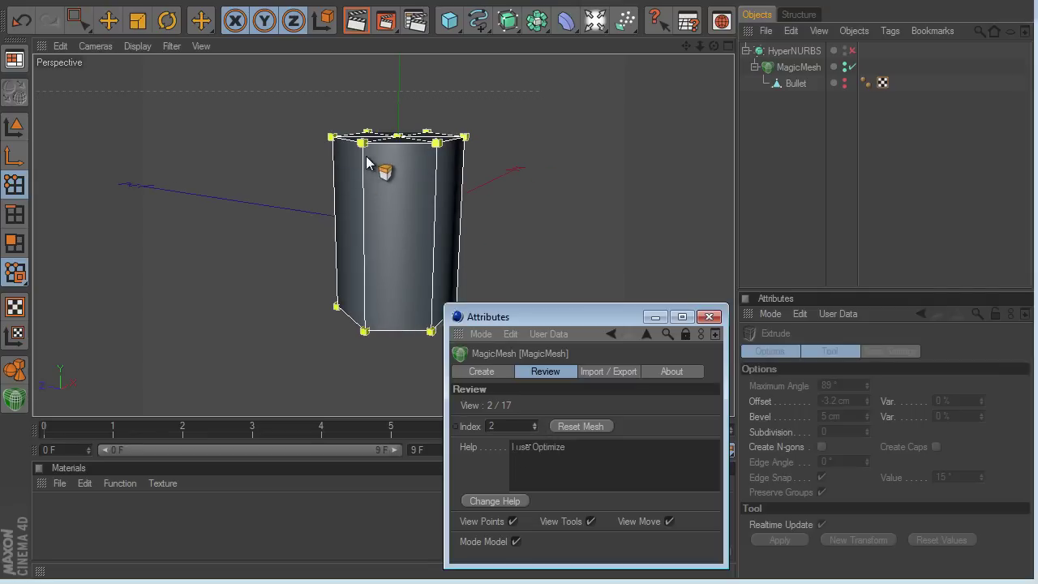
click(535, 424)
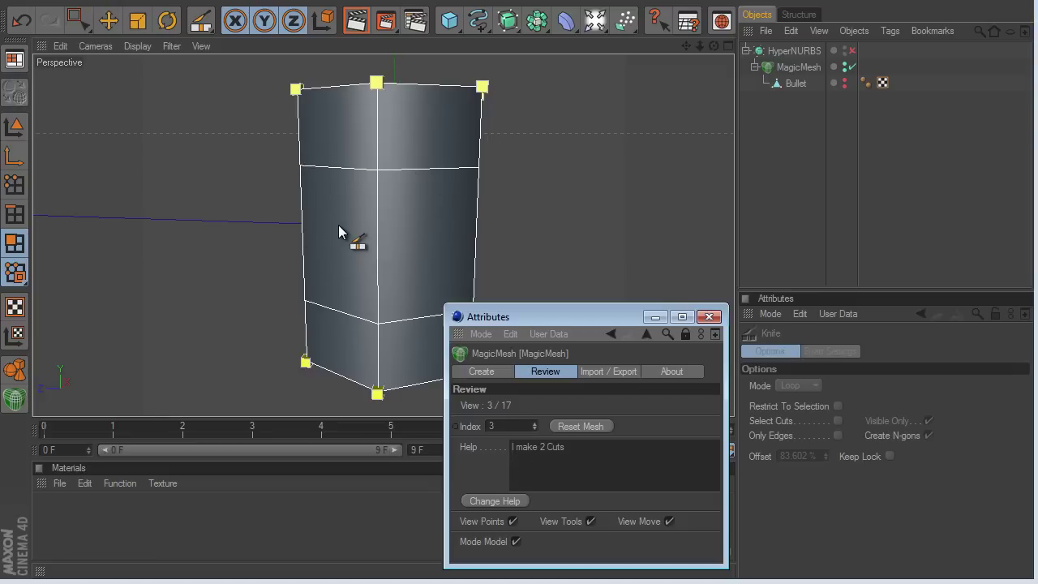
click(534, 423)
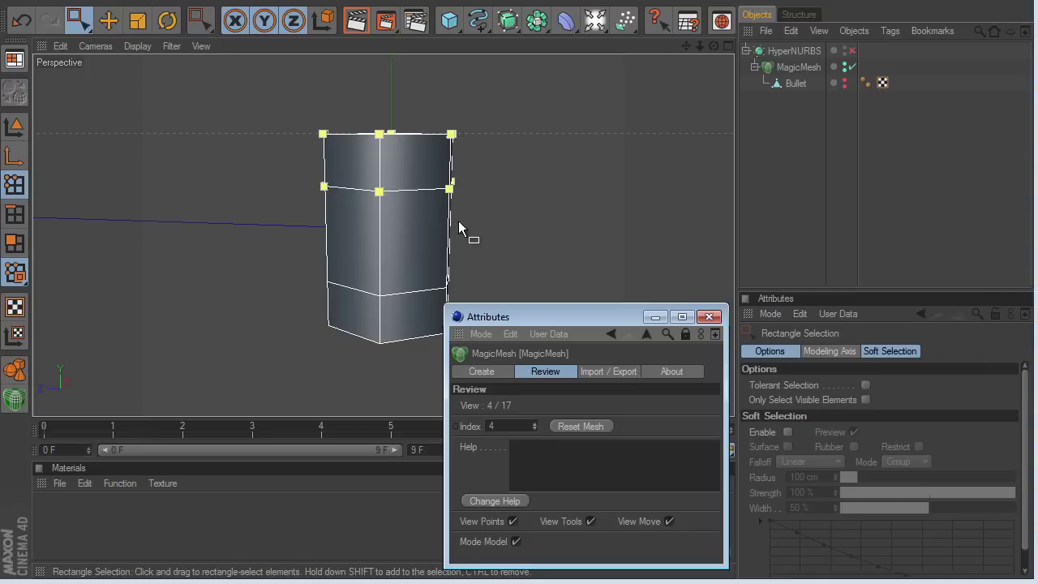
click(534, 422)
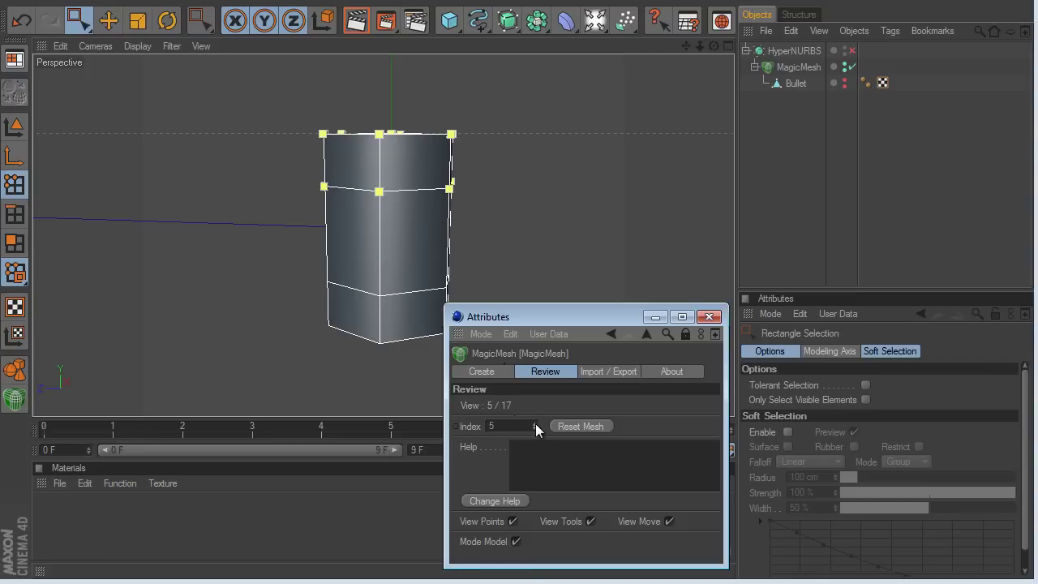
click(535, 422)
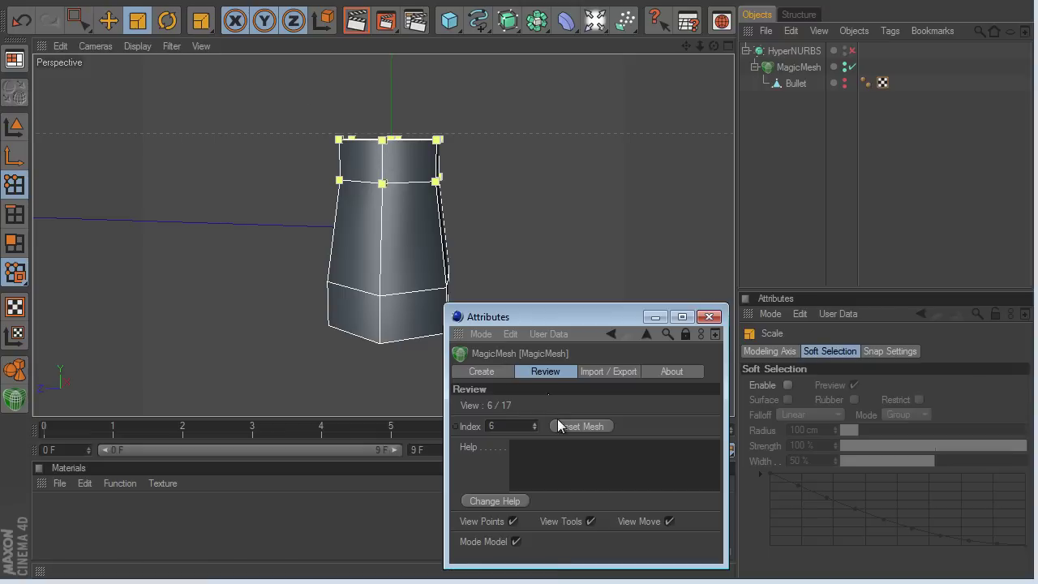
Change the help text of review step 6 to "Scale Points" and recheck it by leaving and returning to that step.
click(551, 472)
text(Scale Points)
click(497, 498)
click(533, 425)
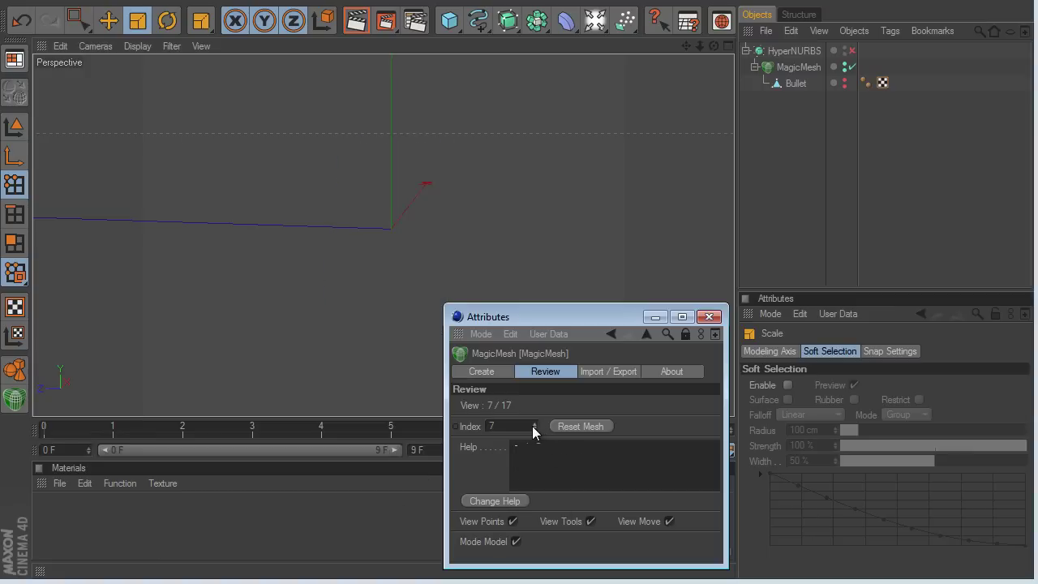
click(533, 428)
click(534, 428)
click(533, 423)
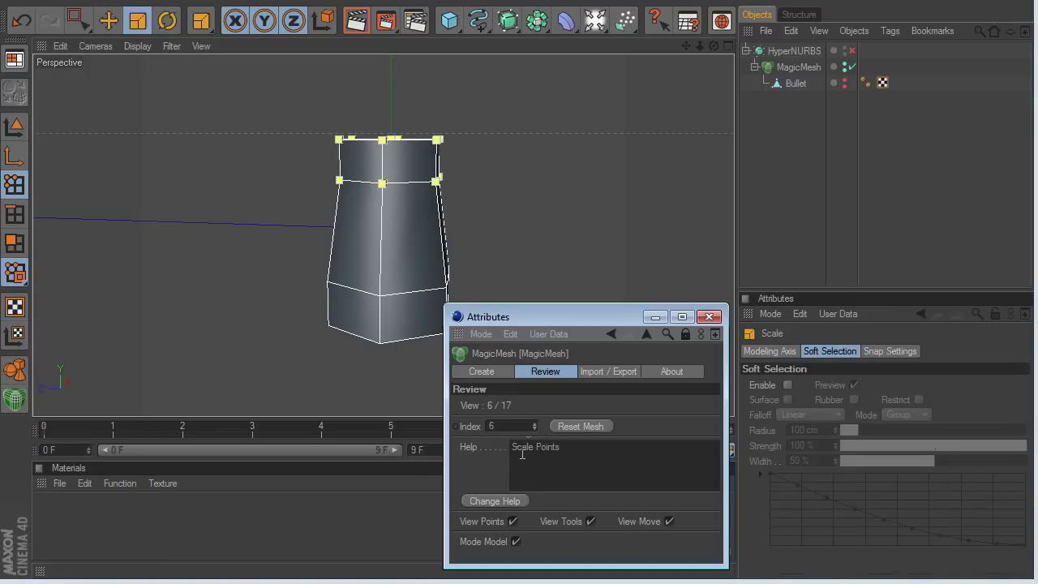
Step the review index back to 0 and look at the help field in MagicMesh's creation settings.
click(536, 430)
click(536, 430)
click(536, 430)
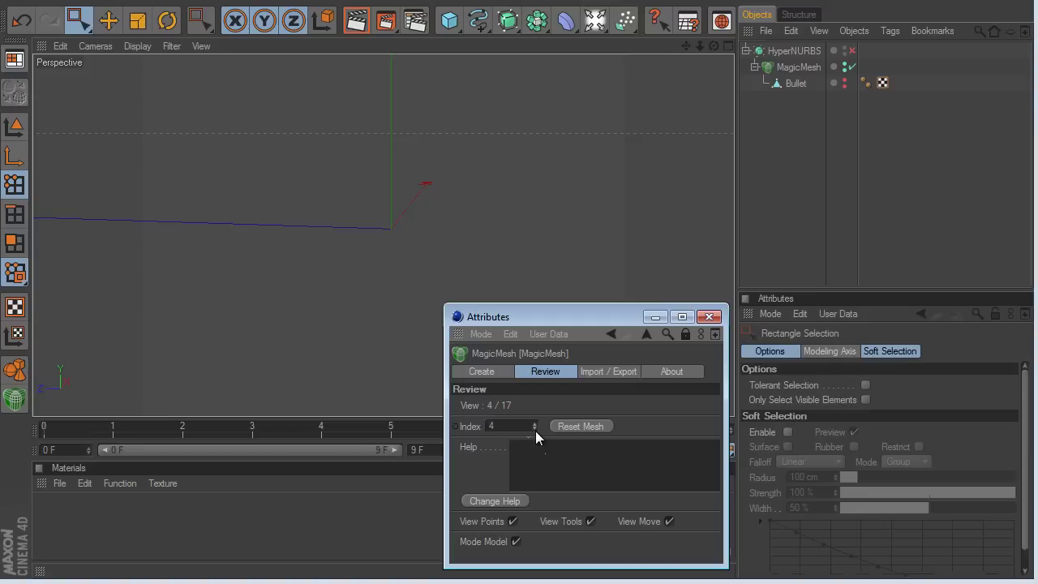
click(535, 430)
click(536, 430)
click(536, 430)
click(493, 373)
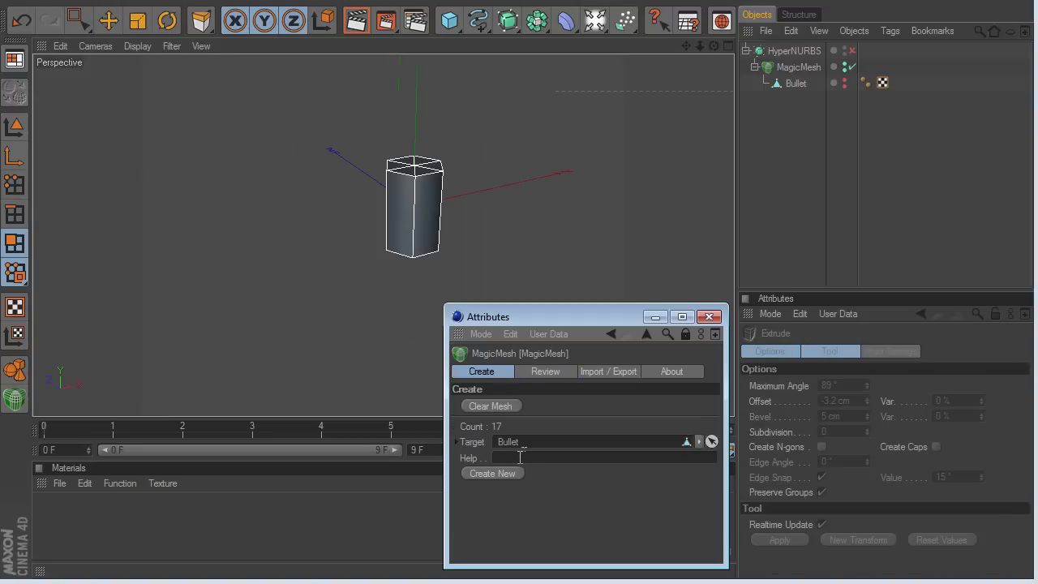
click(545, 371)
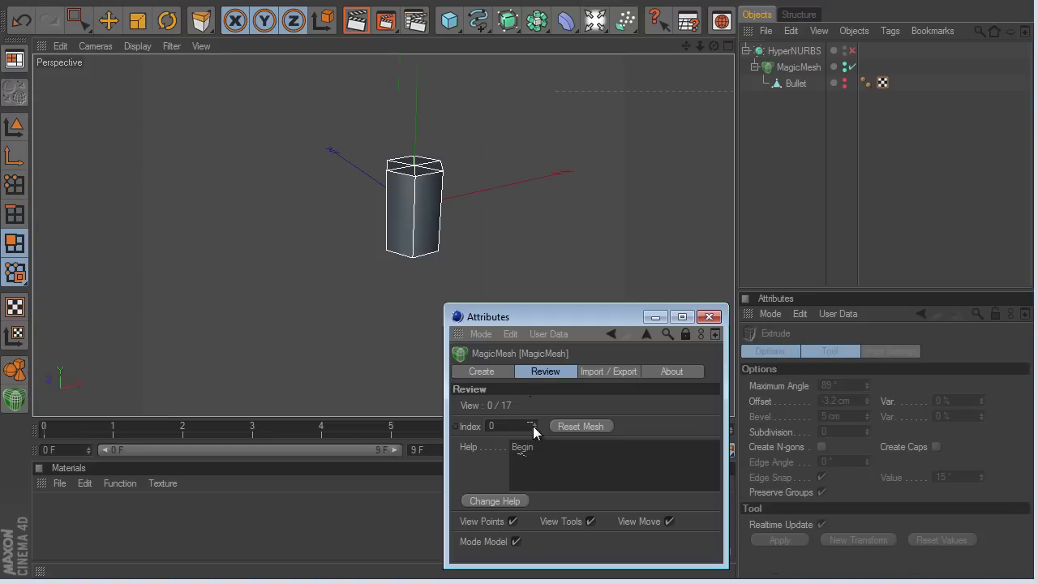
Replay all recorded modelling stages of the Bullet by stepping the review index forward from 0 to 17.
click(533, 423)
click(533, 423)
click(533, 423)
click(533, 423)
click(533, 423)
click(533, 423)
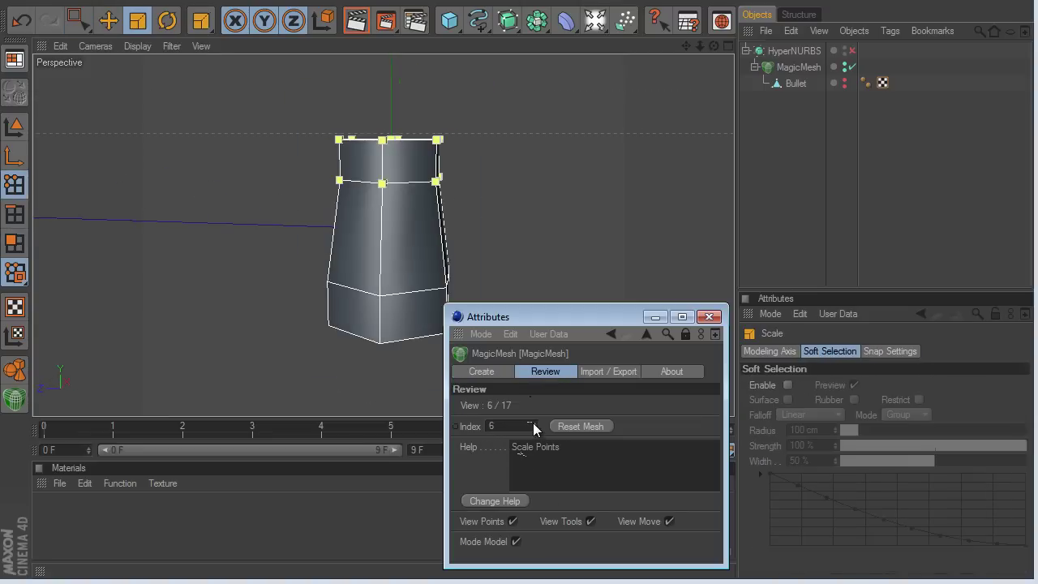
click(533, 423)
click(533, 422)
click(533, 423)
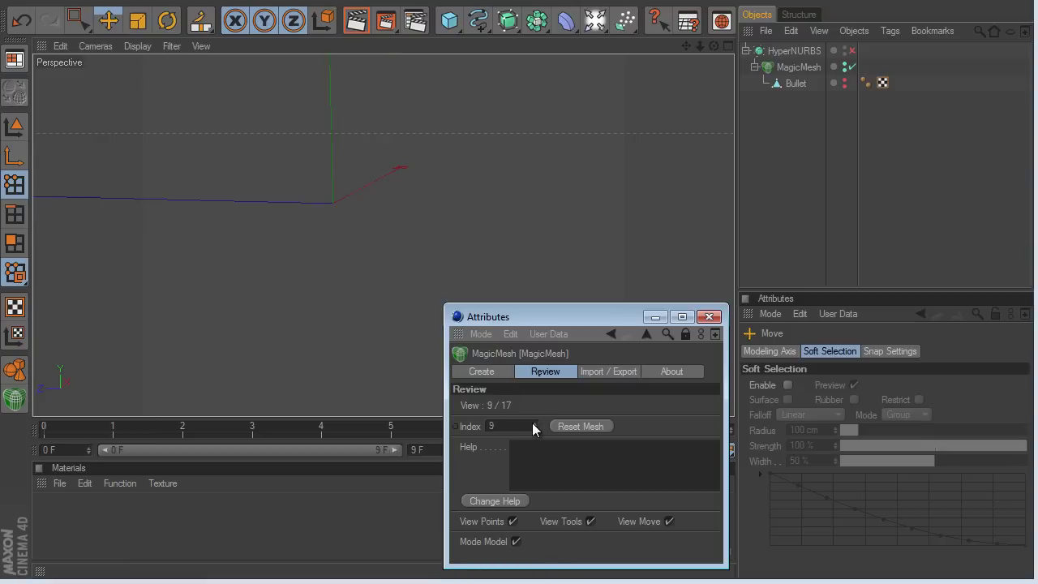
click(533, 422)
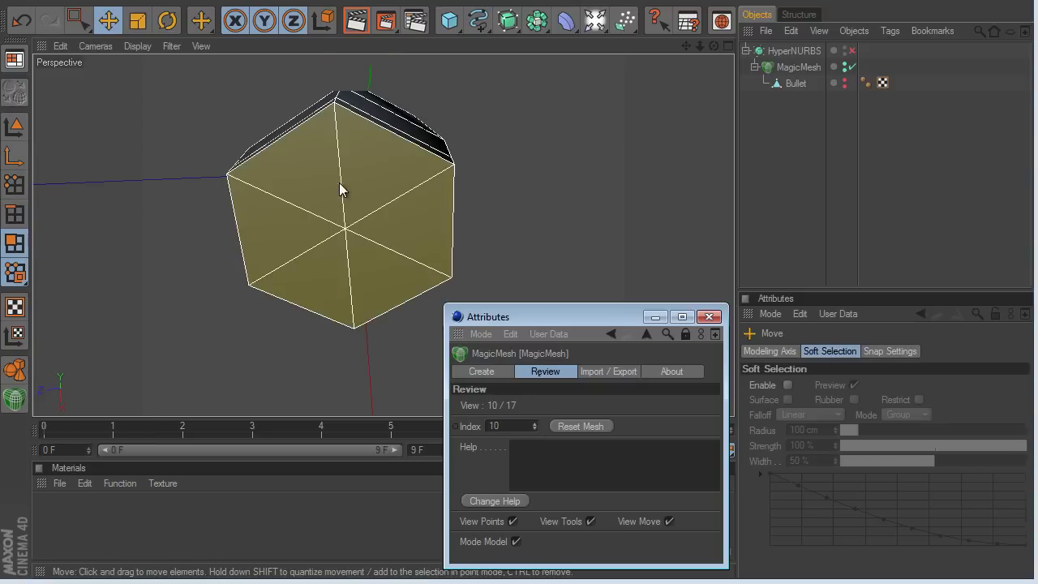
click(534, 423)
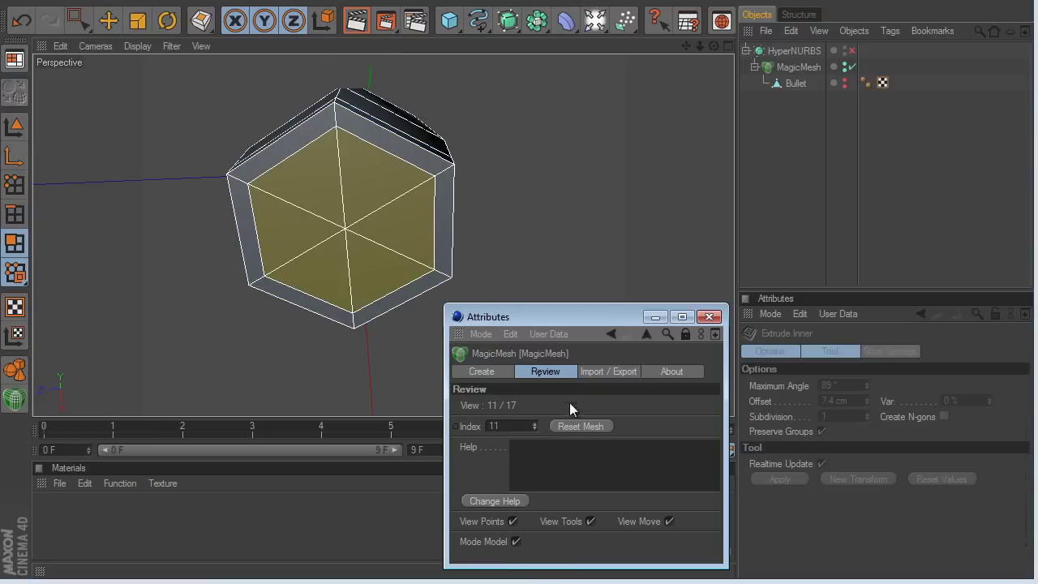
click(534, 422)
click(534, 423)
click(535, 423)
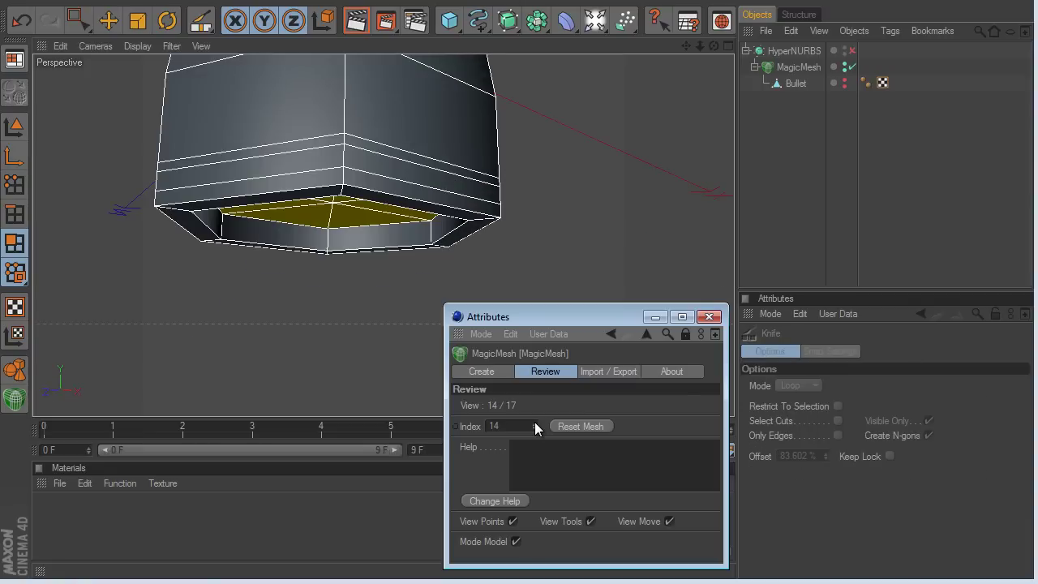
click(534, 423)
click(534, 423)
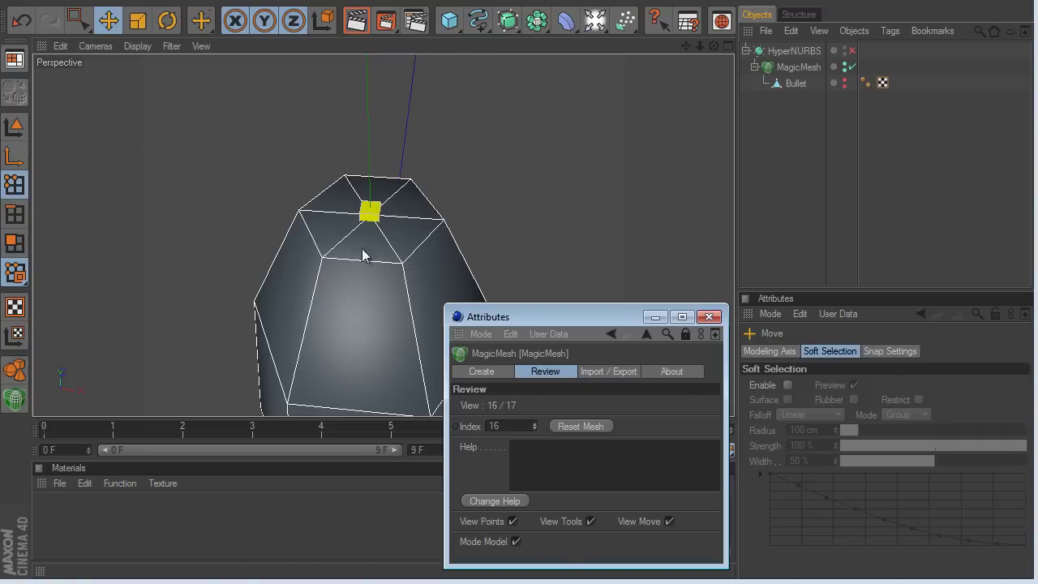
click(535, 423)
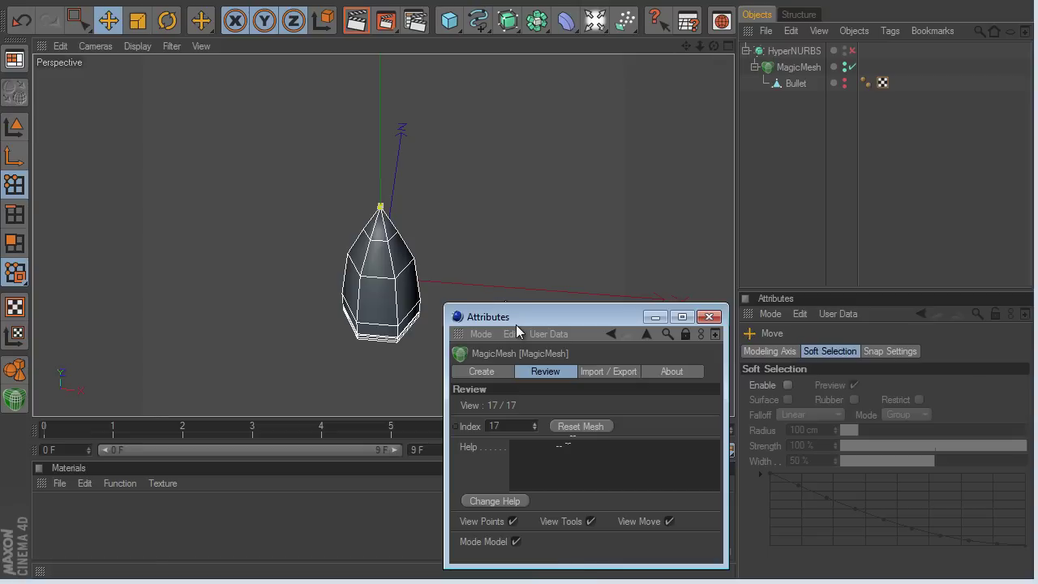
Export the recorded MagicMesh steps to a file in the Models folder on drive C.
click(618, 375)
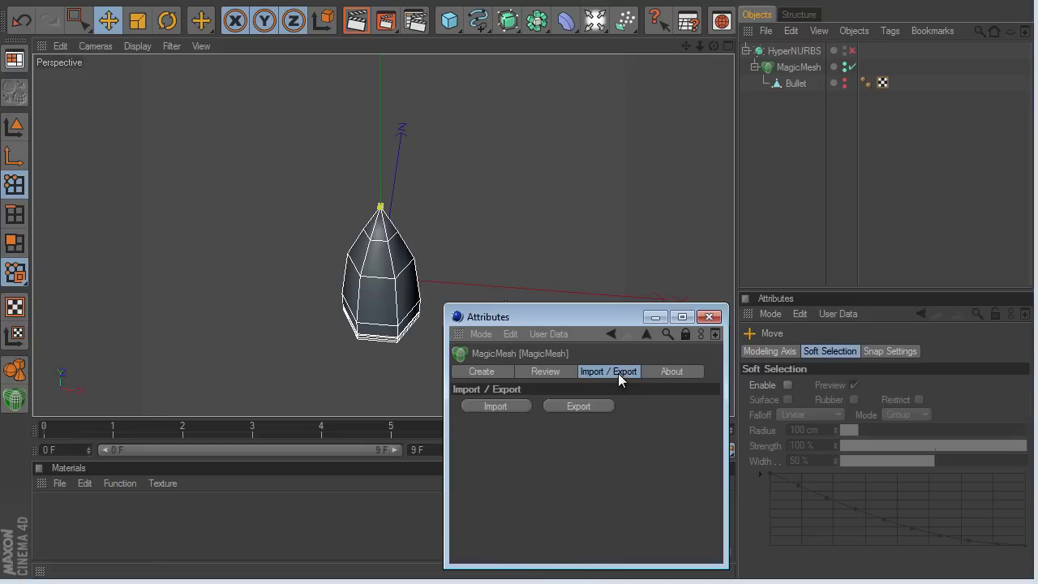
click(576, 406)
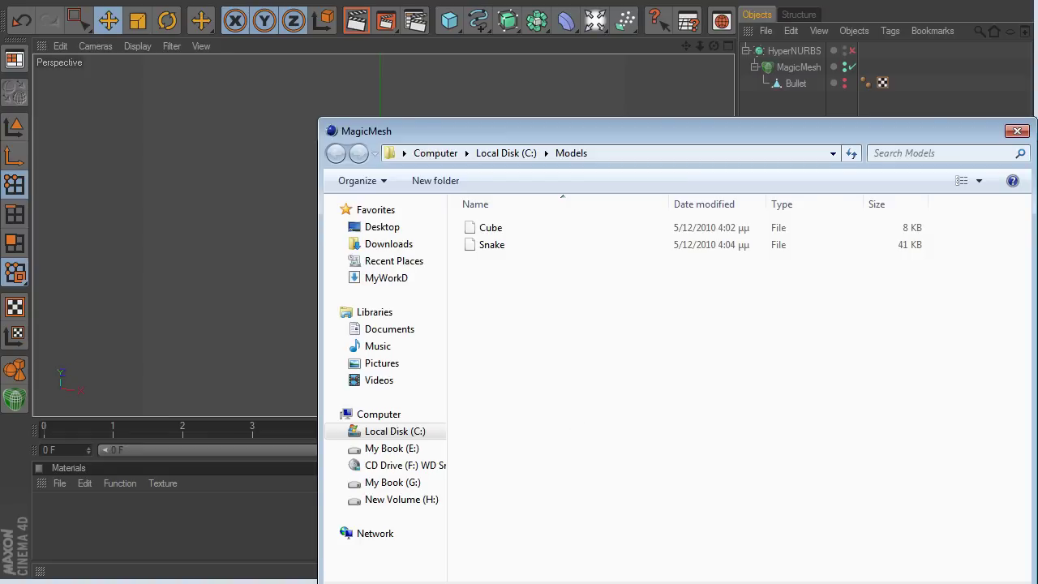
key(Return)
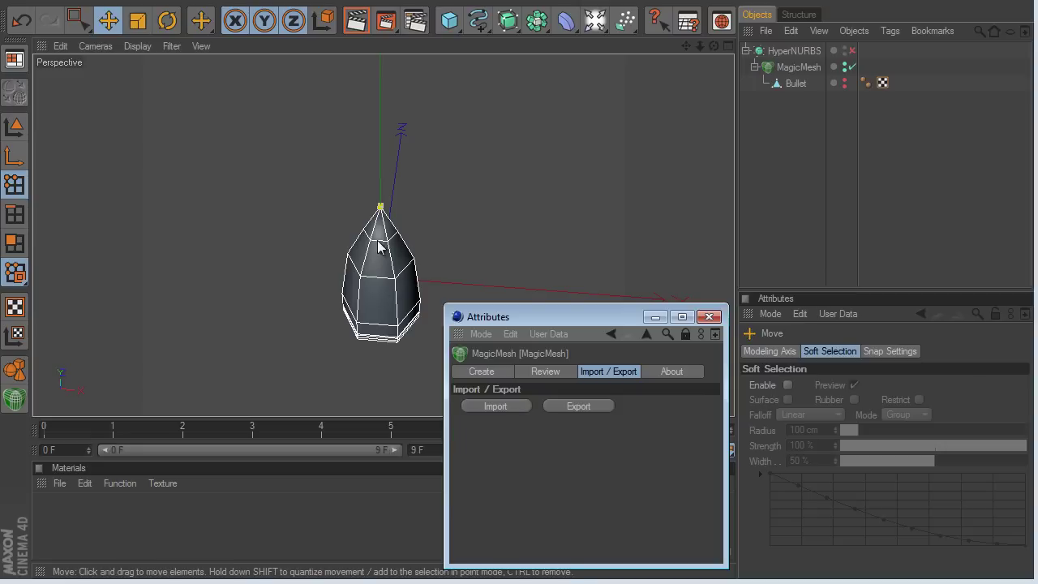
Disable View Tools and View Move in MagicMesh's review settings.
click(544, 371)
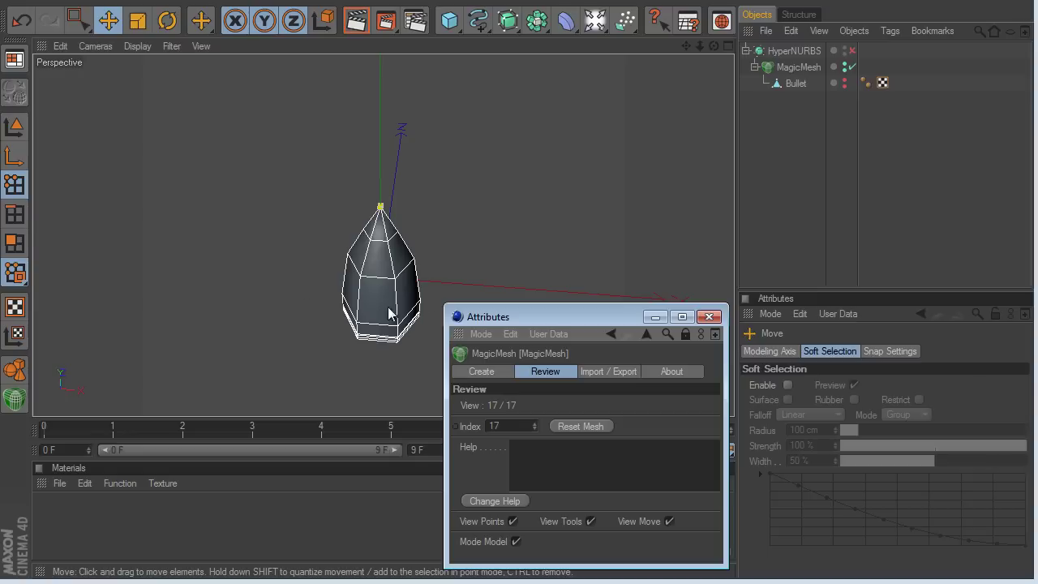
click(534, 426)
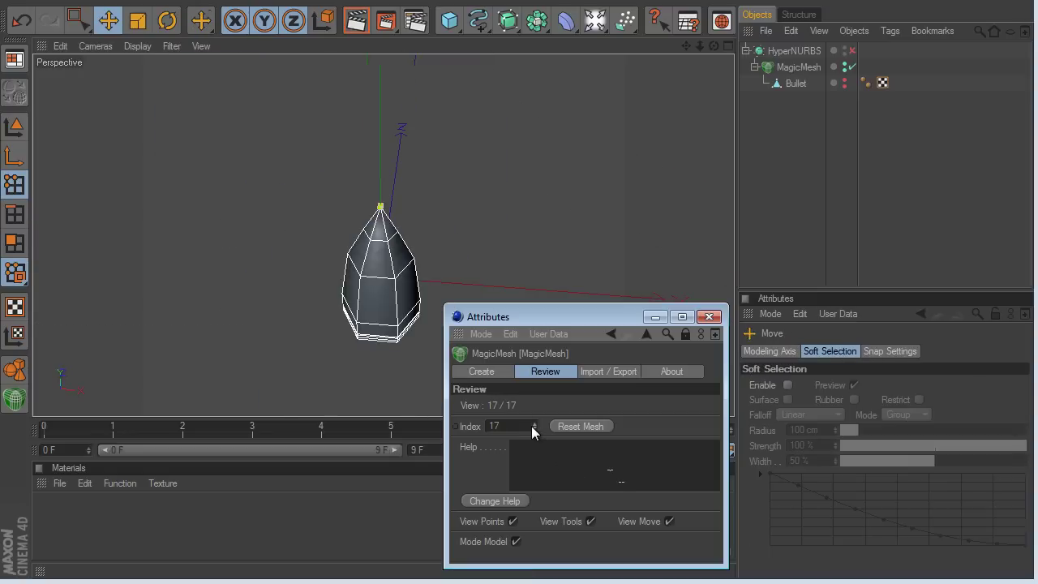
click(590, 521)
click(670, 521)
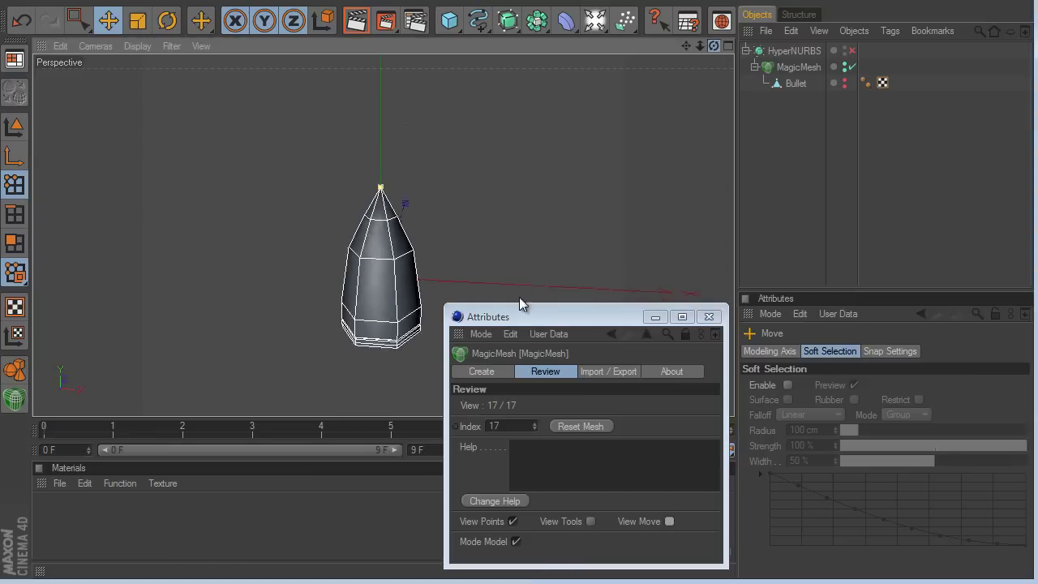
Step the review index back from 17 to 0 while keeping the current camera view.
click(535, 429)
click(533, 429)
click(532, 430)
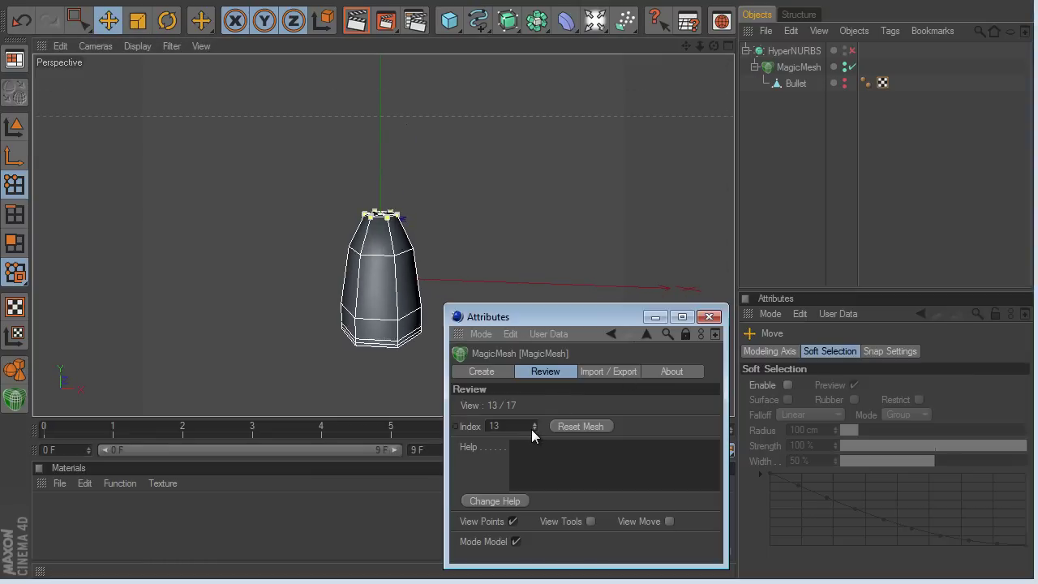
click(532, 429)
click(532, 429)
click(533, 429)
click(532, 429)
click(532, 429)
click(532, 429)
click(533, 429)
click(532, 429)
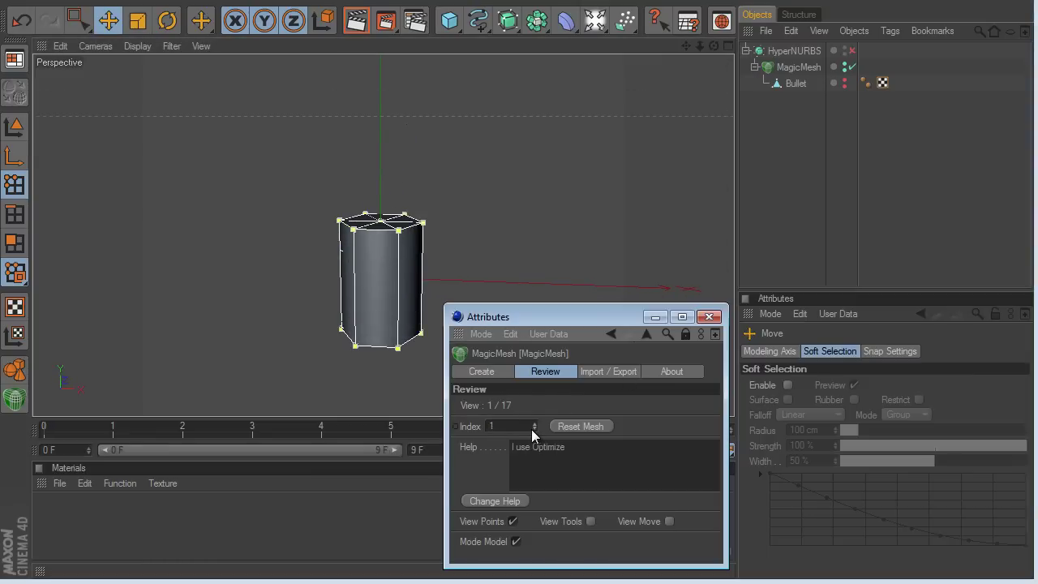
click(532, 429)
click(532, 429)
click(534, 424)
click(535, 428)
Disable View Points and add a keyframe for the review index value 0 at frame 0.
drag(686, 46, 522, 284)
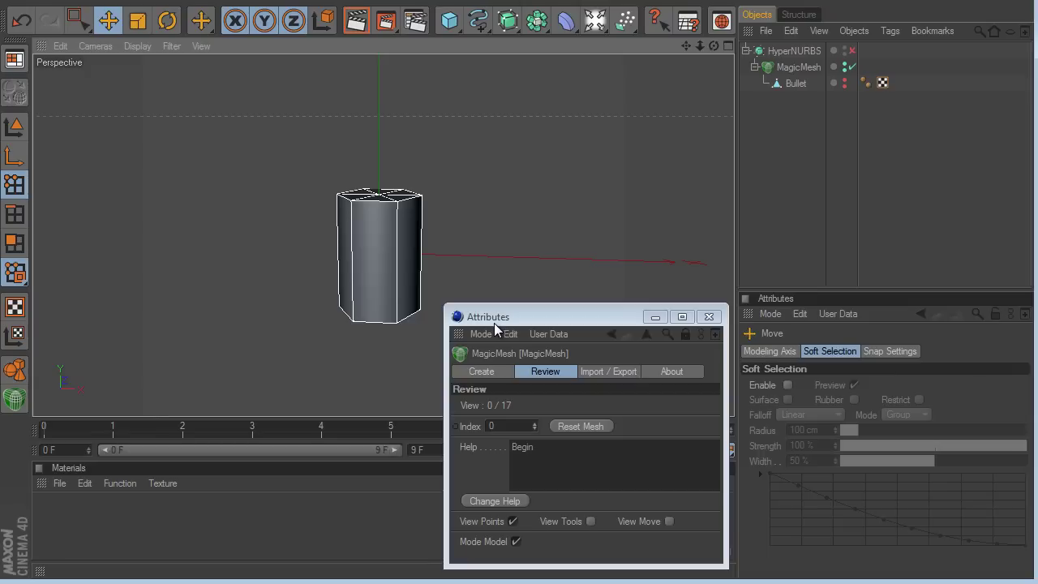
drag(494, 322, 793, 307)
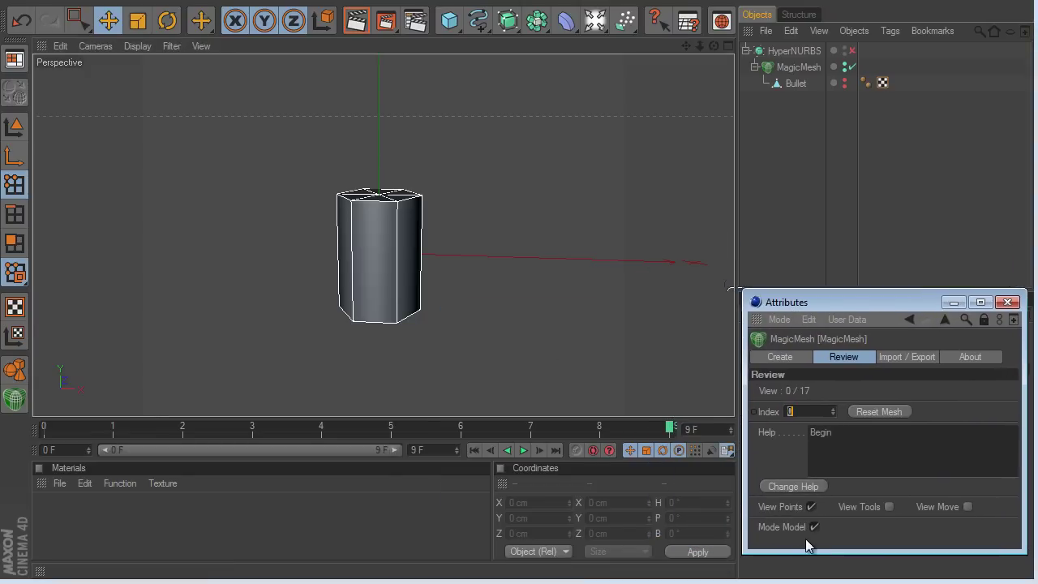
click(811, 507)
click(476, 449)
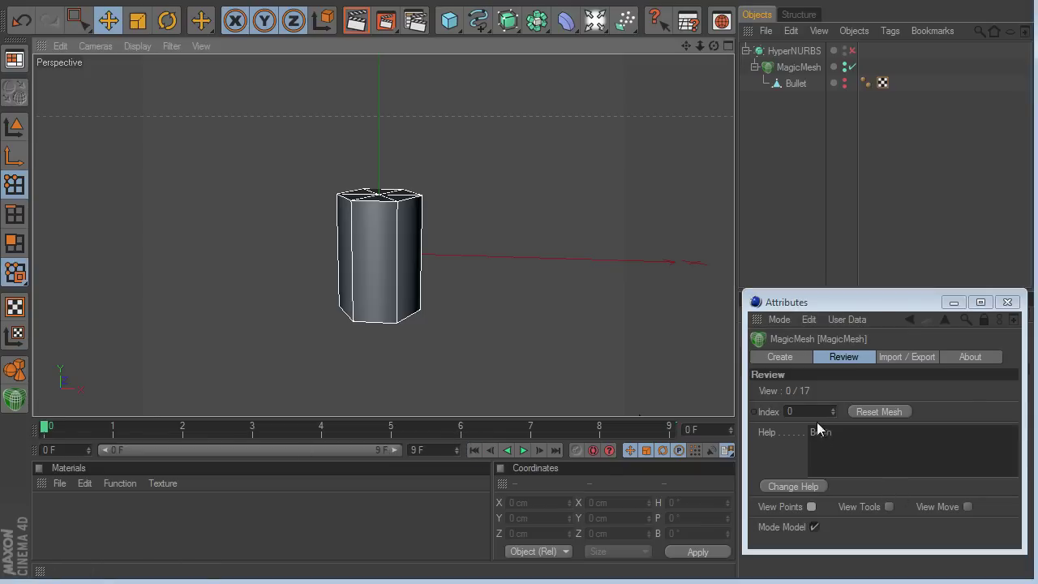
right_click(759, 409)
mouse_move(799, 397)
click(924, 396)
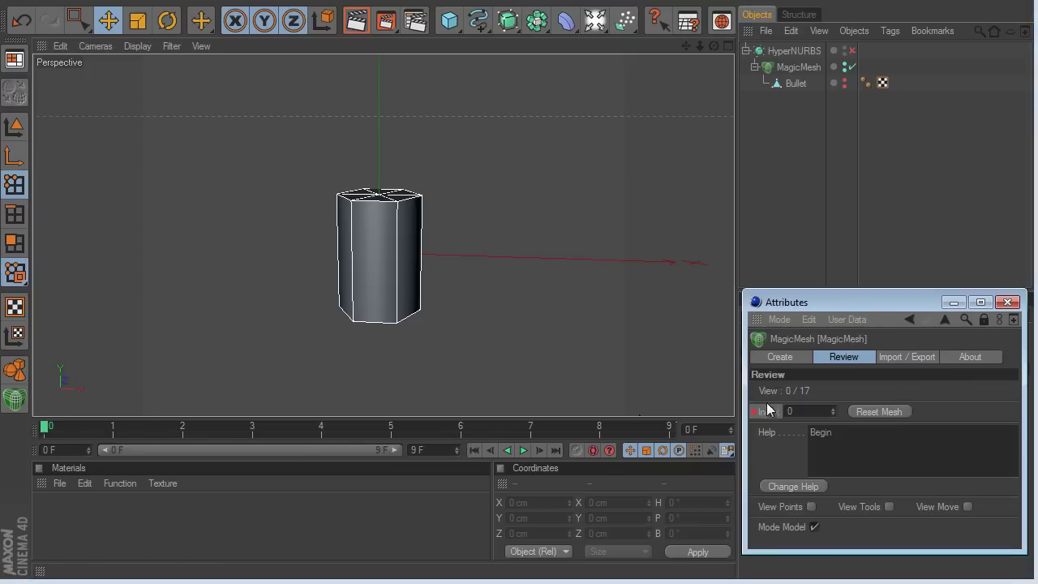
Set the animation length to 40 frames and extend the visible timeline range to frame 40.
text(17)
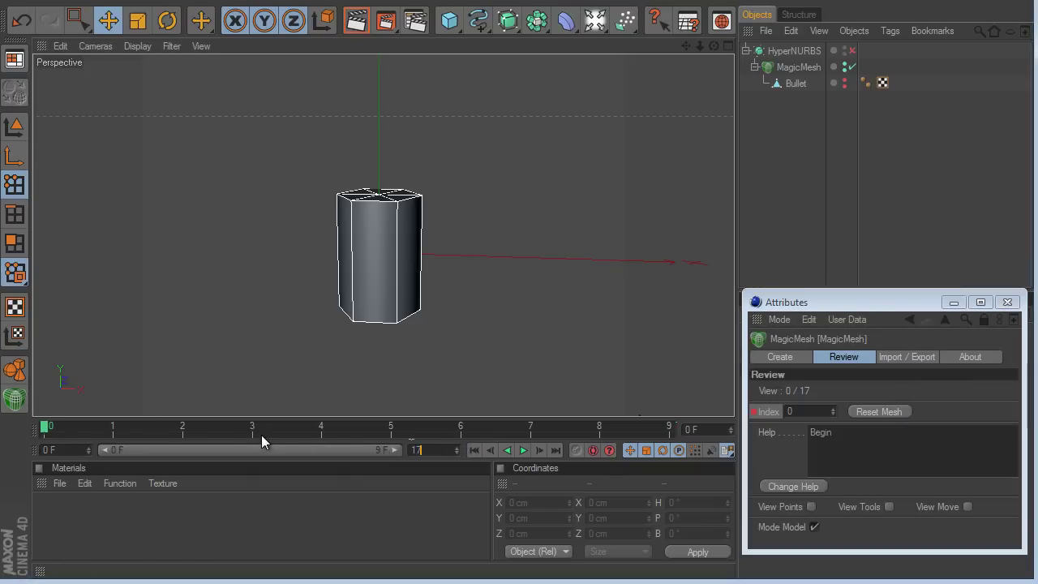
key(BackSpace)
key(BackSpace)
text(40)
key(Return)
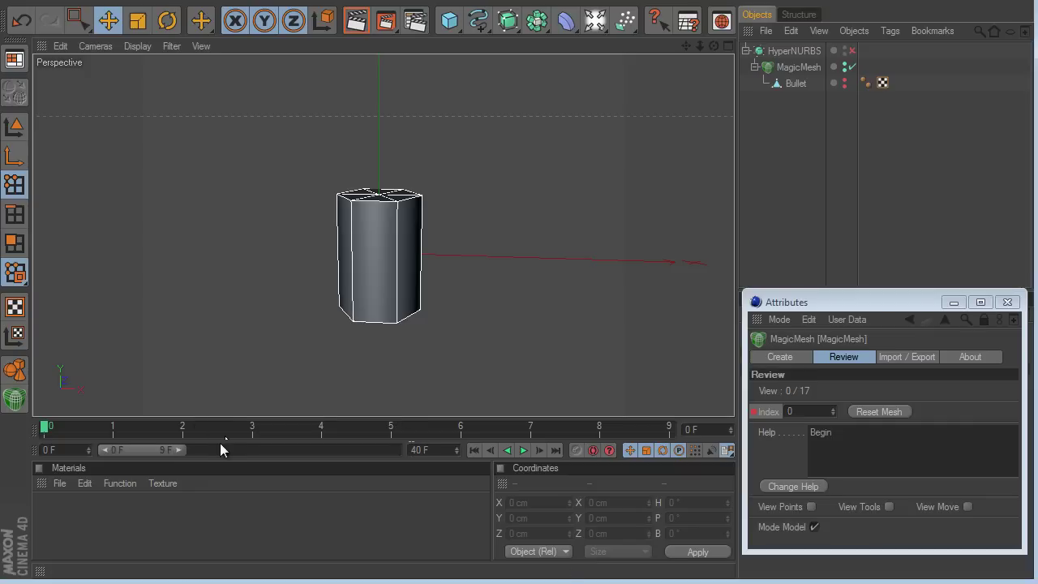
drag(179, 450, 422, 446)
Add a keyframe for the MagicMesh review index value 17 at frame 40.
drag(661, 428, 699, 431)
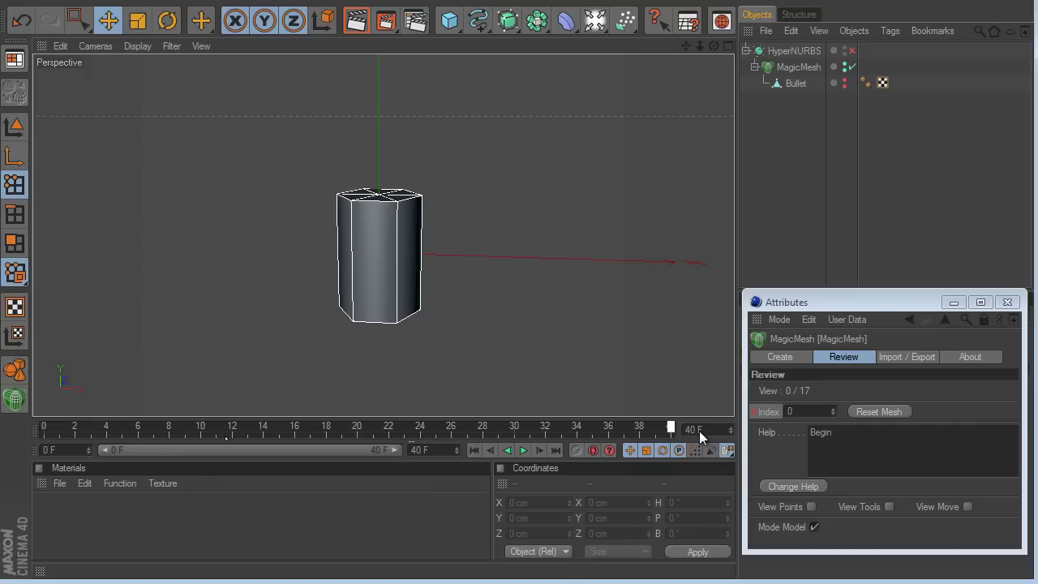
click(815, 415)
text(17)
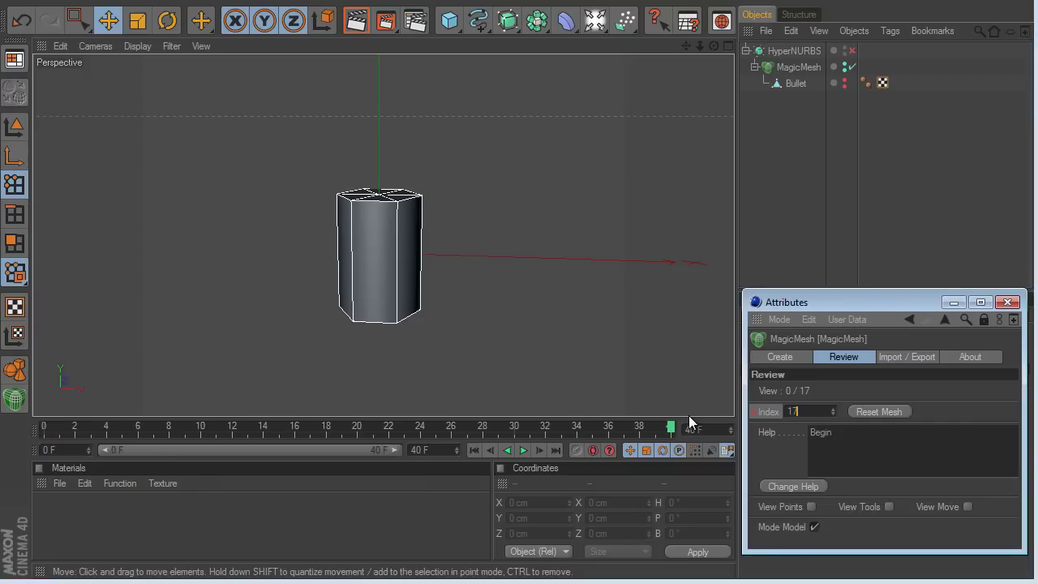
key(Return)
right_click(752, 409)
mouse_move(799, 399)
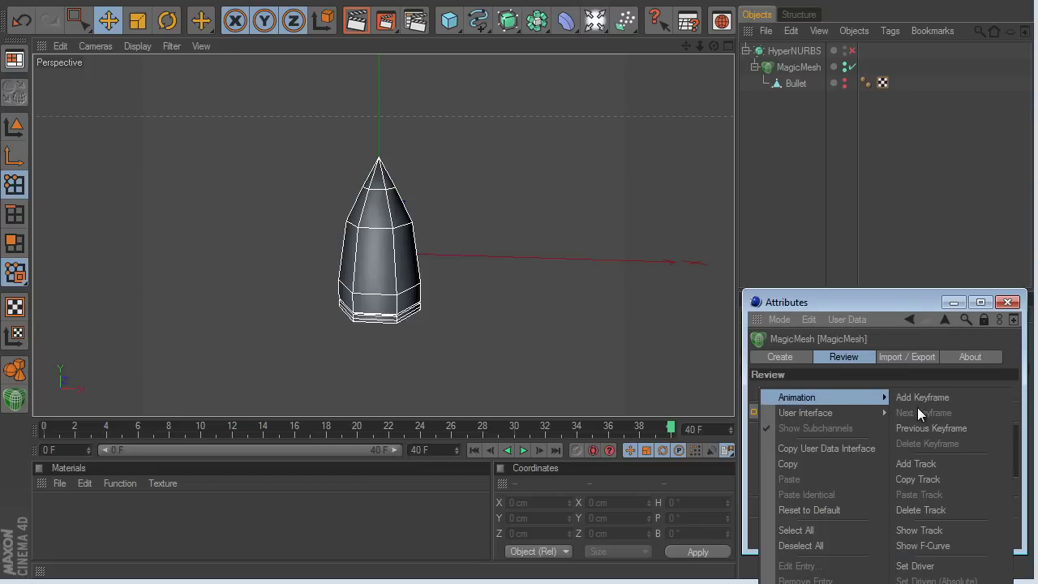
click(922, 398)
Play the bullet's modelling animation, stop it, and scrub through the timeline to frame 40.
click(523, 450)
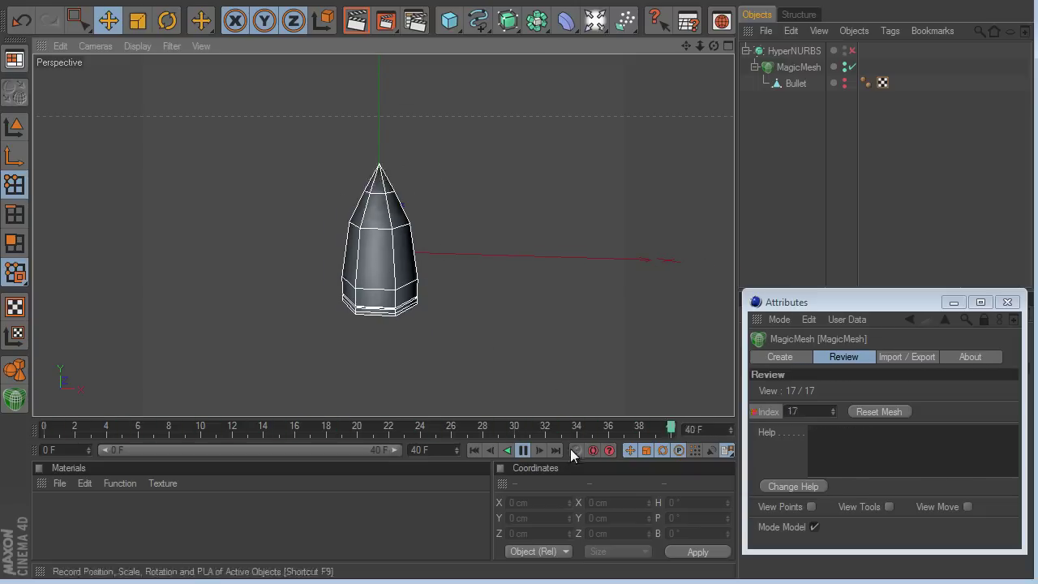
click(523, 450)
drag(331, 427, 675, 423)
scroll(487, 282, down, 4)
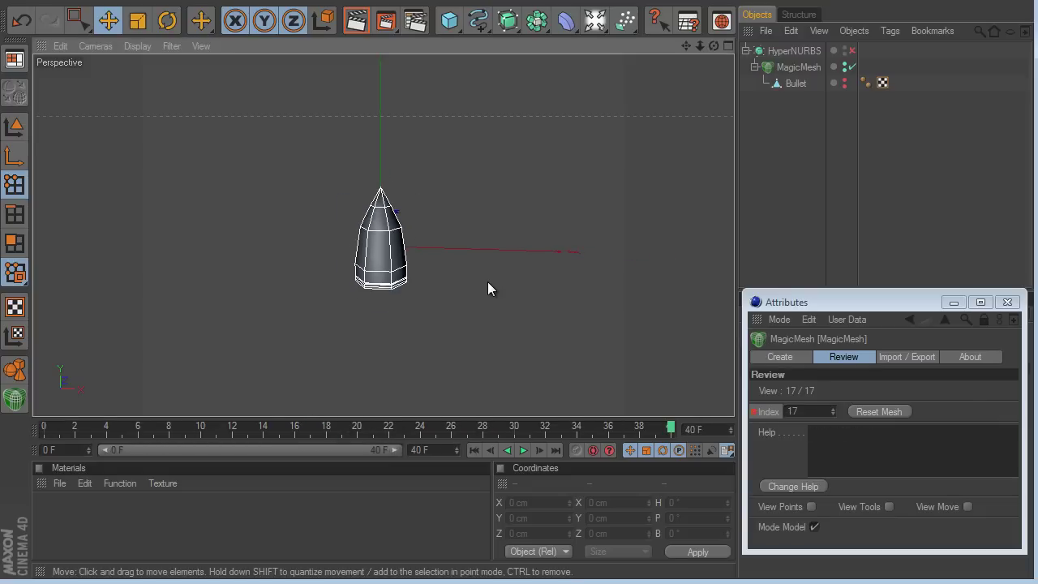
scroll(488, 281, up, 1)
Enable the HyperNURBS smoothing on the bullet and scrub the animation back to frame 39.
click(773, 67)
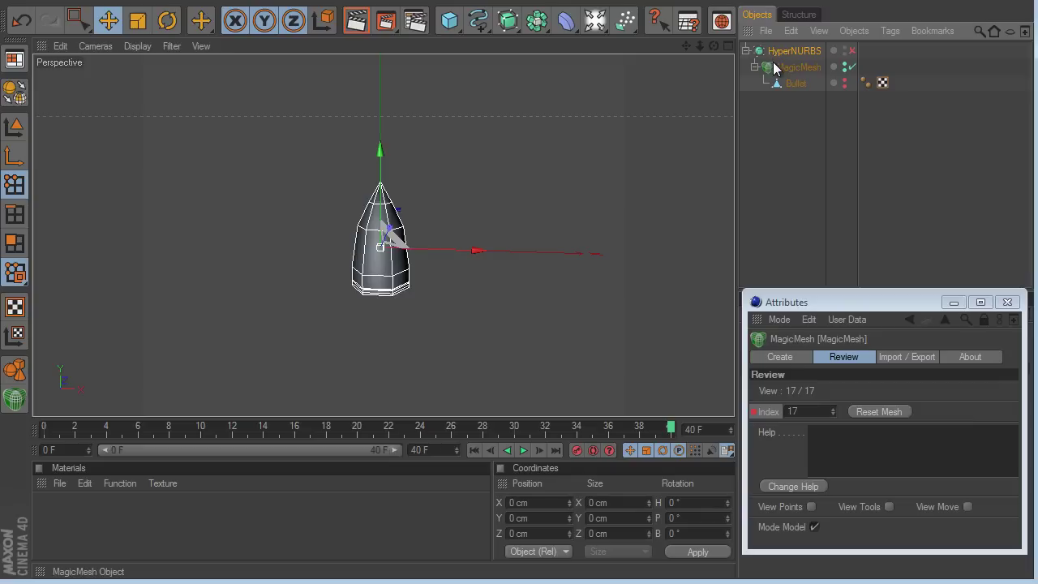
click(851, 50)
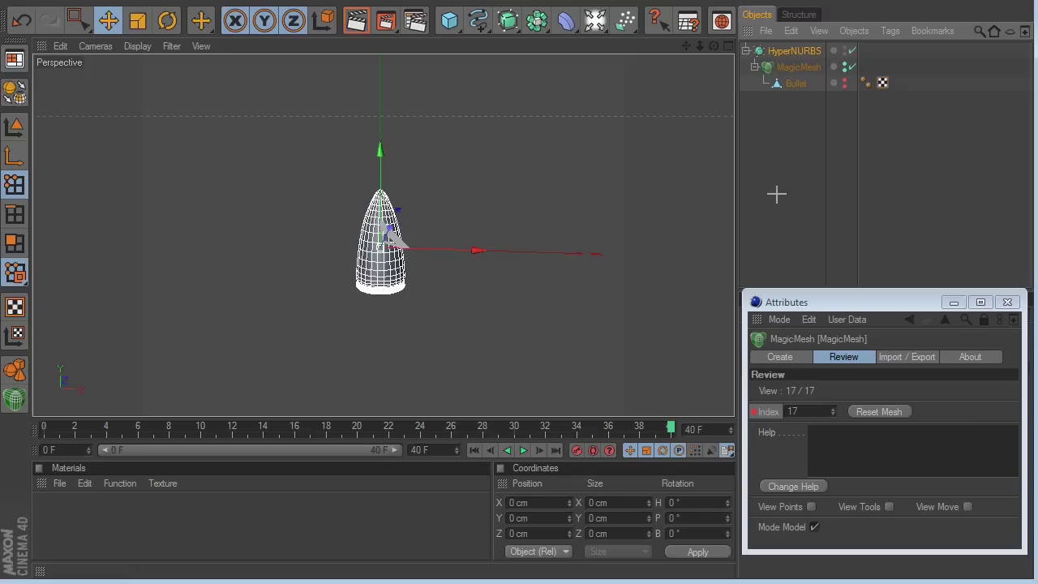
click(776, 195)
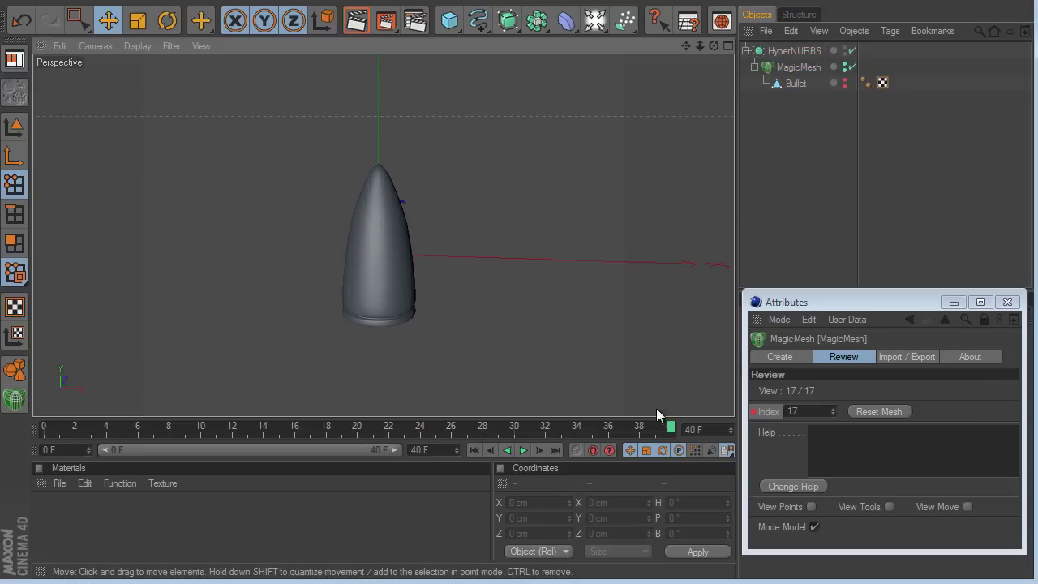
mouse_move(671, 430)
mouse_down()
mouse_move(204, 438)
mouse_move(655, 439)
mouse_up()
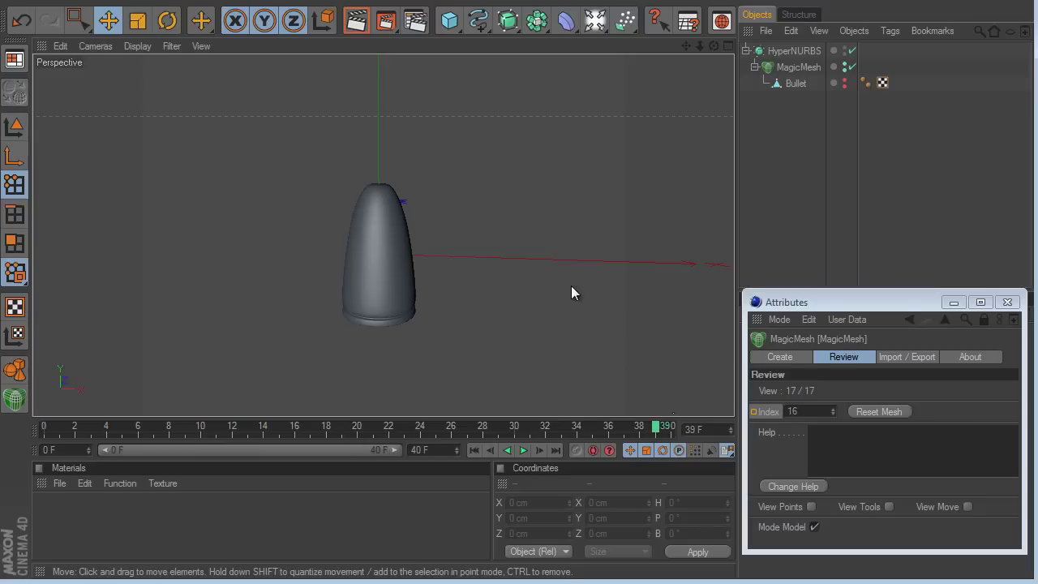
Replace the bullet's HyperNURBS hierarchy with a new MagicMesh object containing an editable cube.
click(769, 53)
key(Delete)
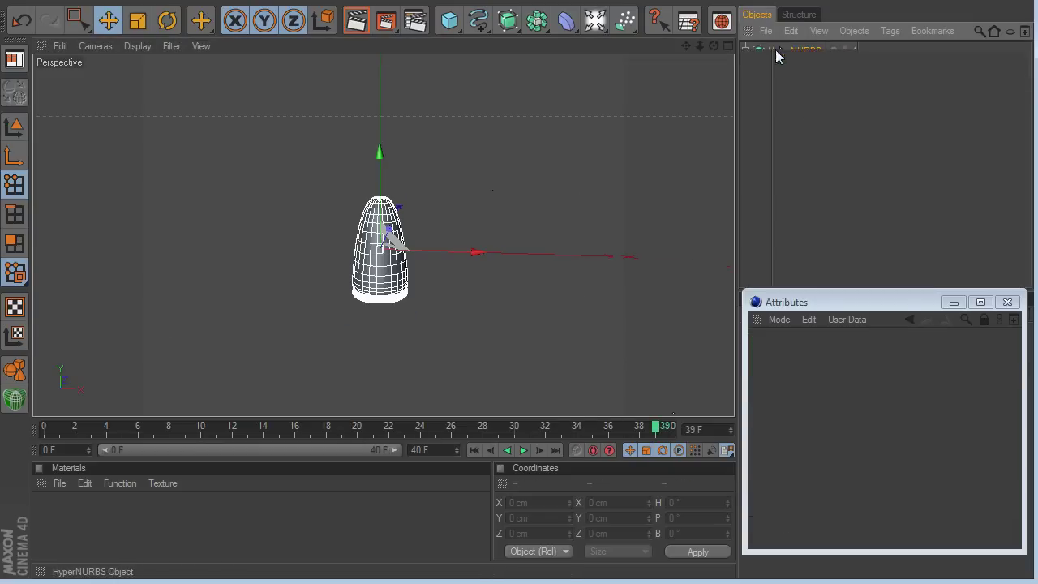
click(15, 400)
click(450, 21)
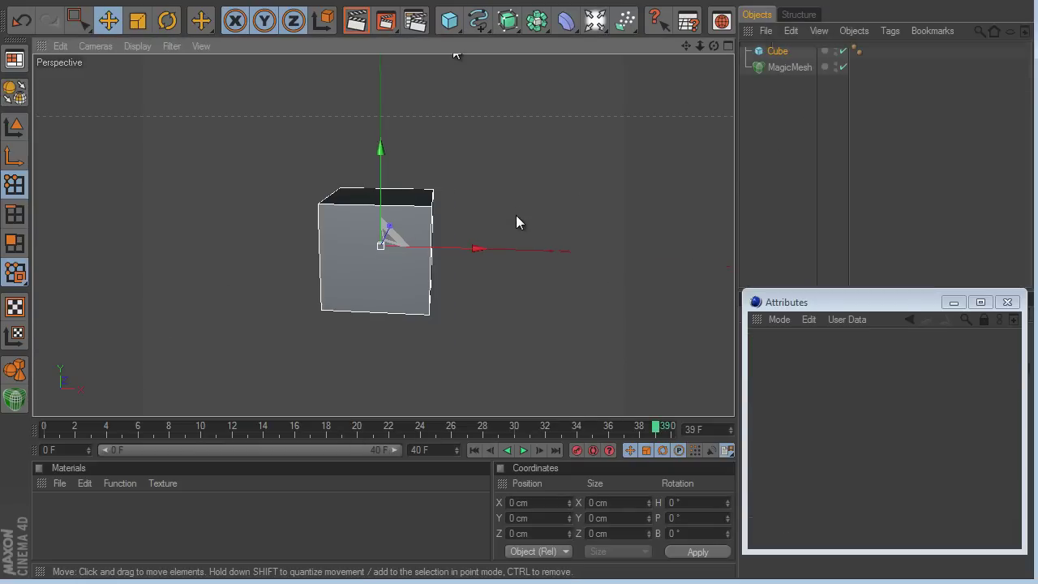
key(c)
drag(777, 52, 780, 68)
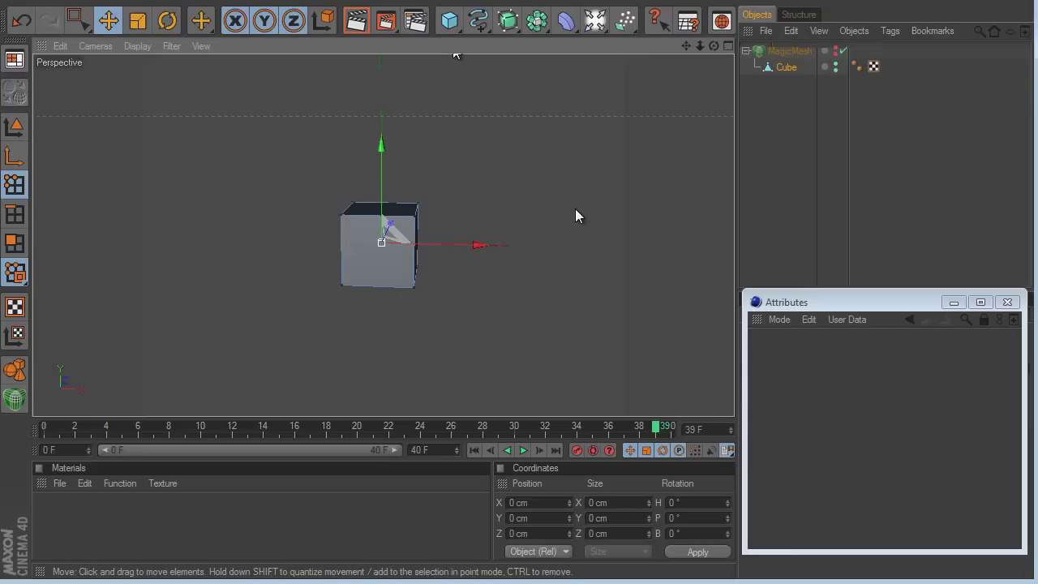
Close the old floating attributes window and open the new MagicMesh's attributes in a separate window over the lower viewport.
click(1010, 303)
click(791, 52)
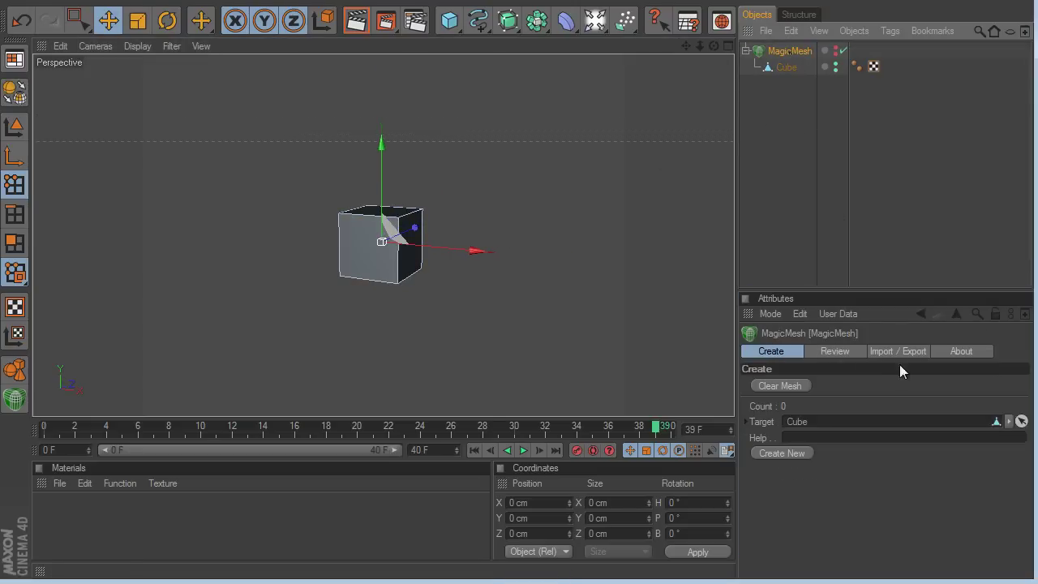
click(1026, 316)
drag(823, 305, 533, 317)
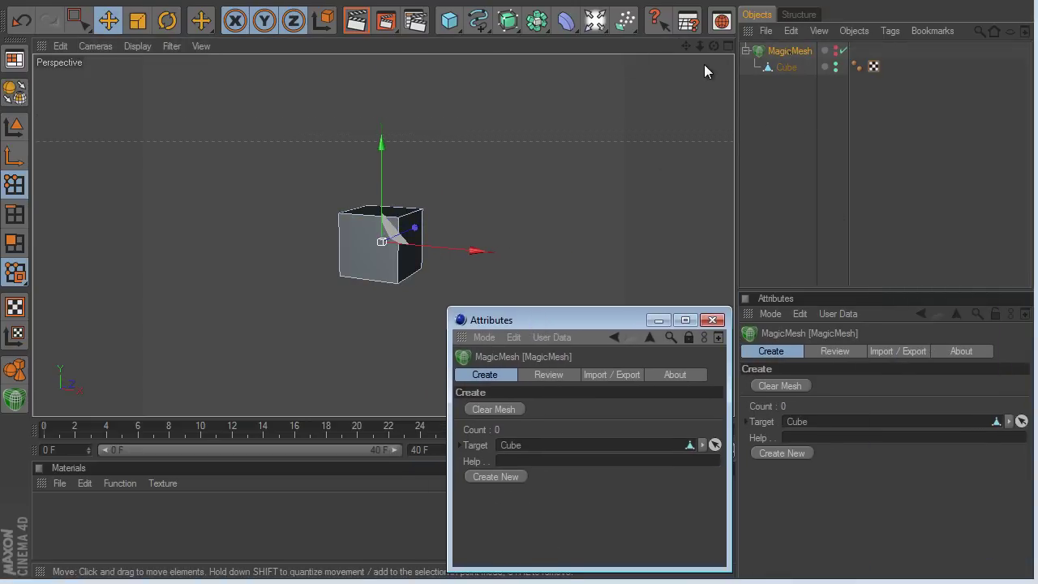
Add a HyperNURBS object and nest the MagicMesh hierarchy inside it.
alt+drag(521, 282, 521, 282)
click(510, 22)
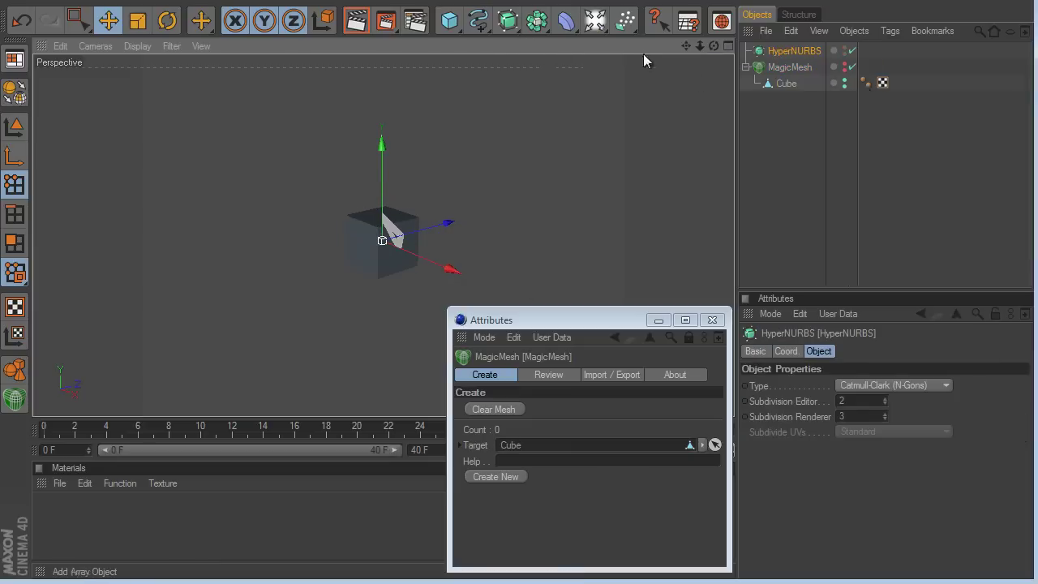
drag(798, 67, 791, 51)
Extrude one end face of the cube by 102 cm and record it as a MagicMesh step.
click(790, 84)
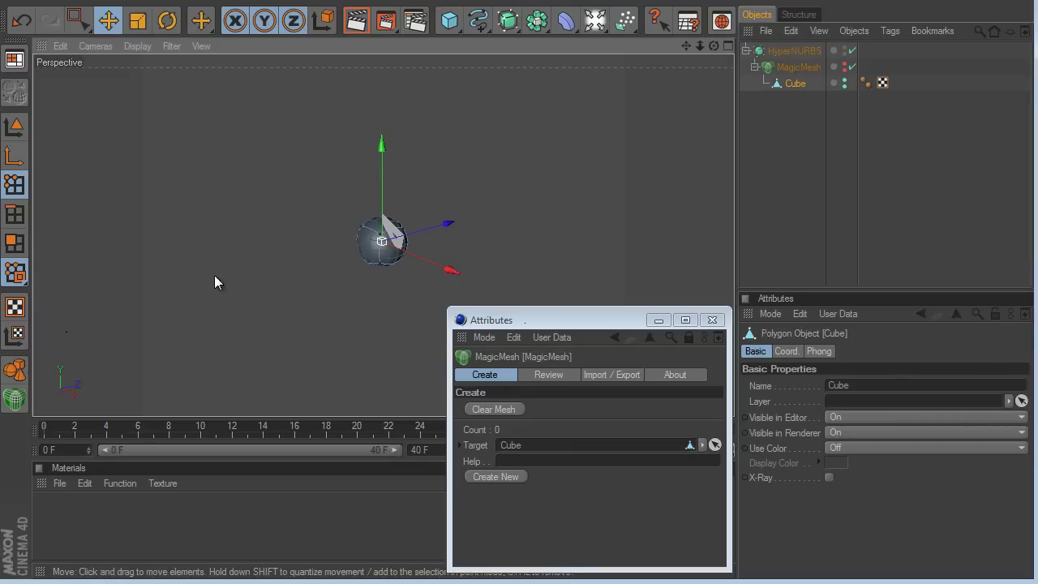
click(15, 243)
click(342, 243)
right_click(342, 243)
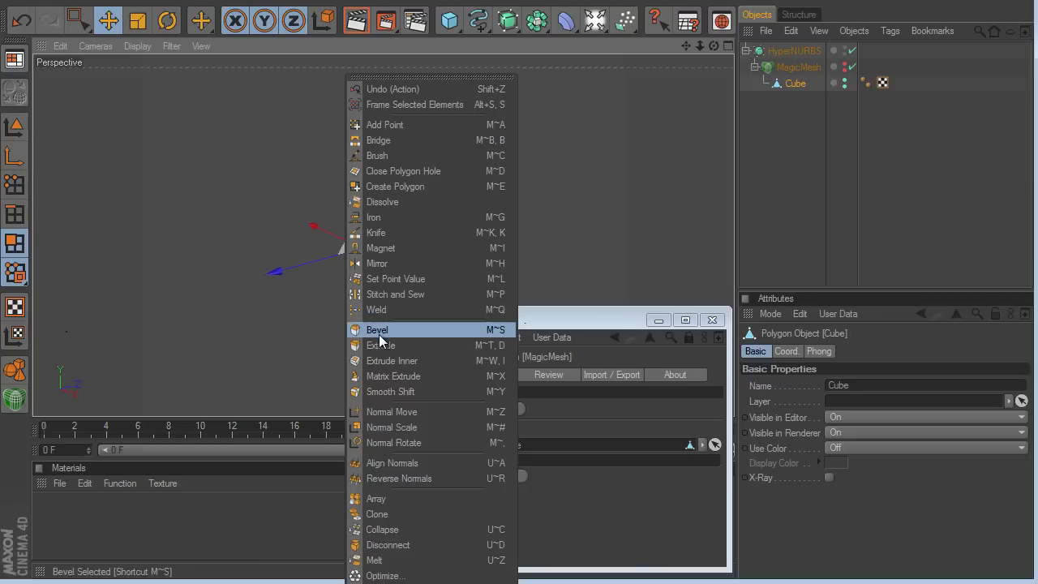
click(378, 343)
drag(447, 284, 527, 285)
click(477, 474)
Inset the selected end face by 61 cm with Extrude Inner and record another MagicMesh step.
right_click(422, 418)
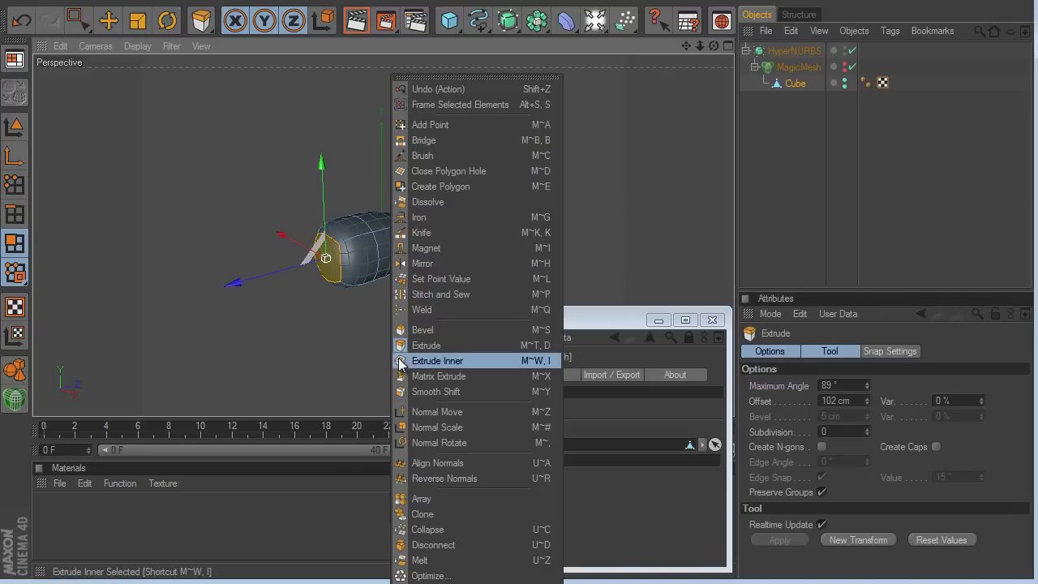
click(422, 424)
drag(394, 342, 520, 284)
click(526, 477)
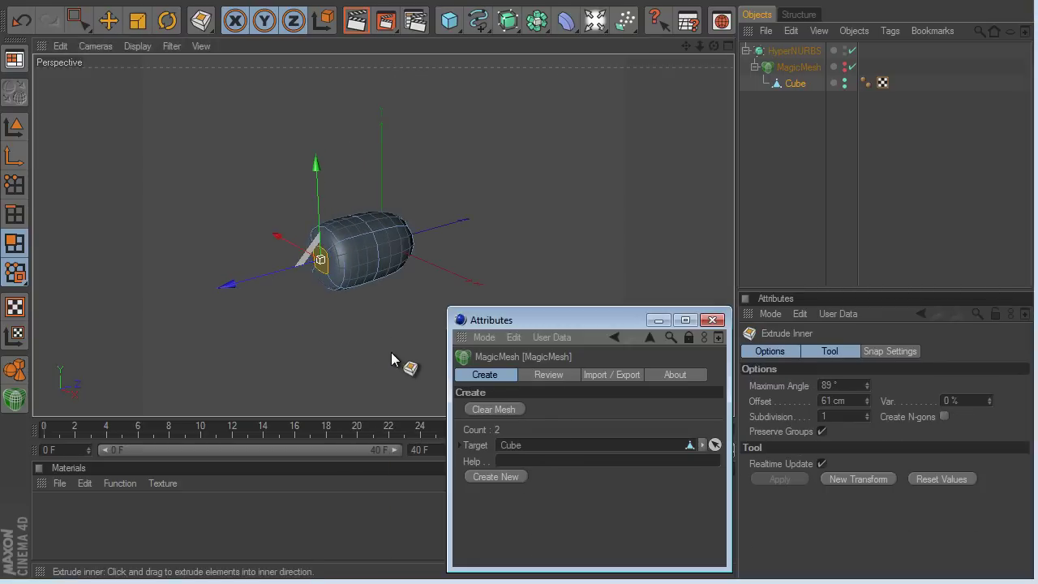
Extrude the inset face by 153 cm and again by 144 cm, recording each extrusion as a MagicMesh step.
right_click(392, 352)
click(413, 343)
drag(413, 344, 526, 285)
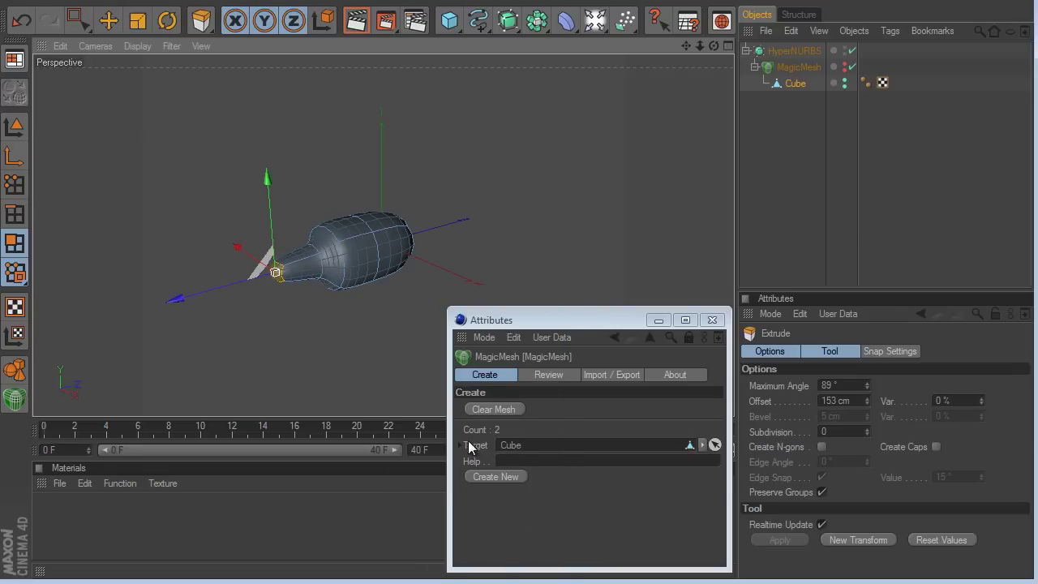
right_click(424, 419)
click(387, 348)
drag(387, 348, 417, 409)
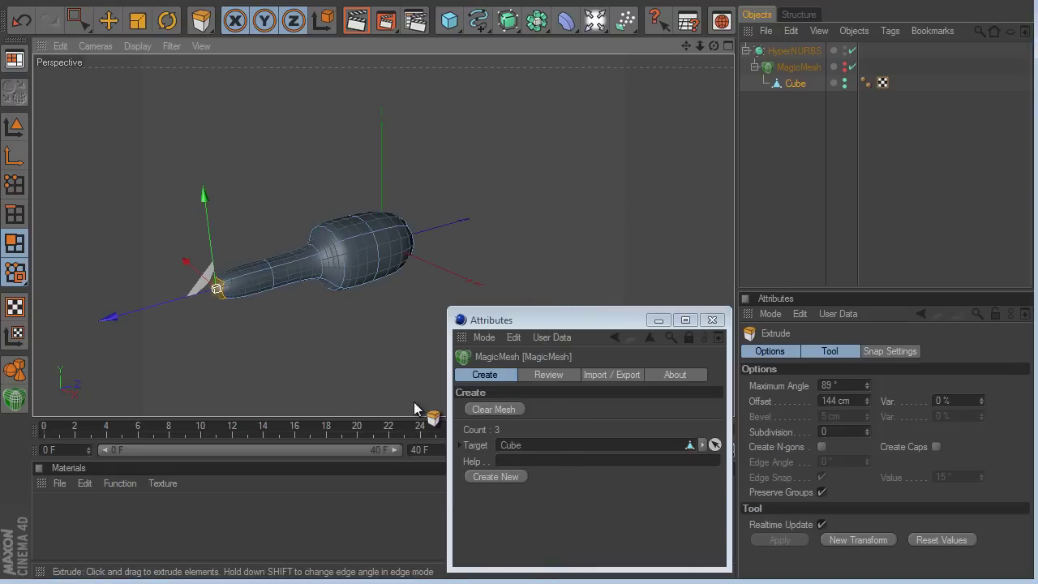
click(476, 475)
Lengthen the narrow tip with further extrusions, ending with one of 218 cm, and record each as a MagicMesh step.
scroll(353, 366, down, 3)
drag(347, 354, 582, 275)
click(487, 476)
click(495, 476)
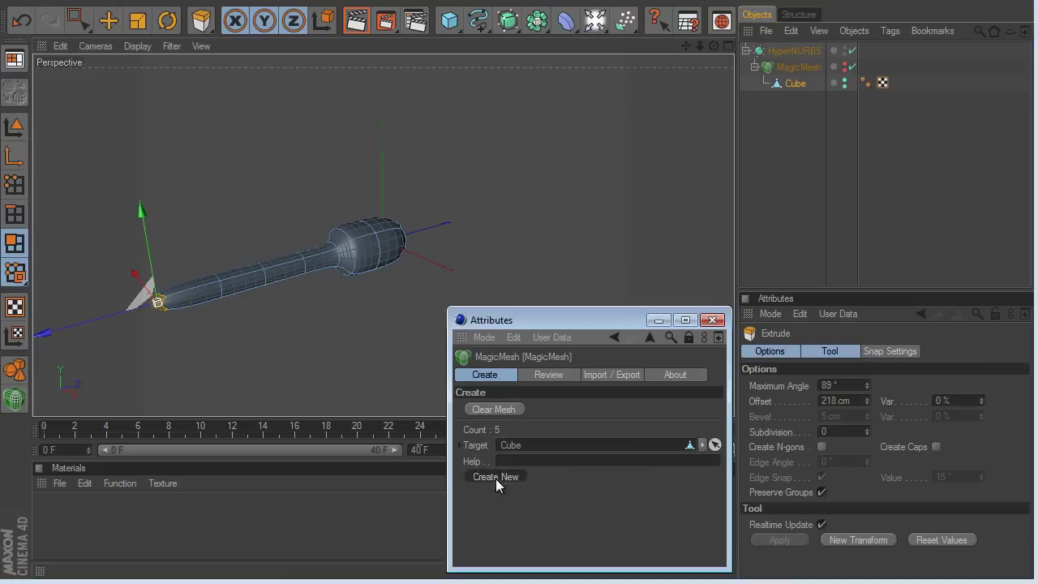
In MagicMesh's review settings, enable Mode Model and disable View Points, View Tools and View Move.
click(535, 376)
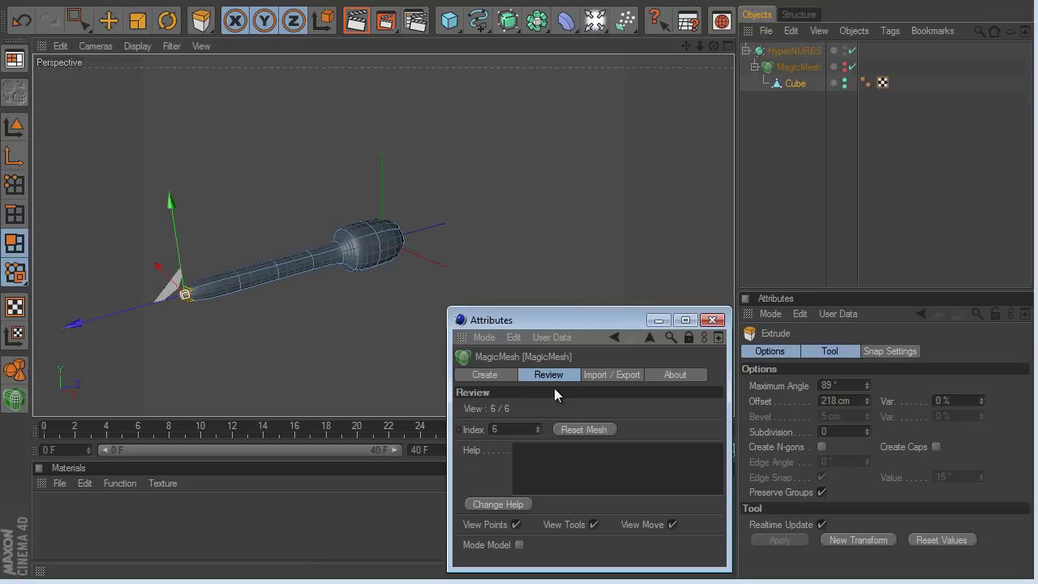
click(520, 545)
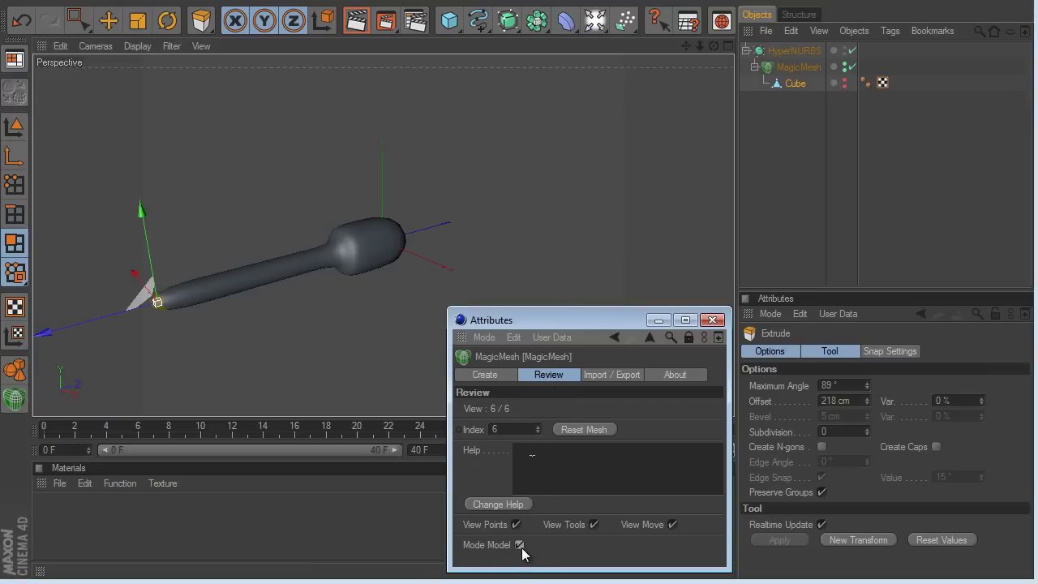
click(540, 431)
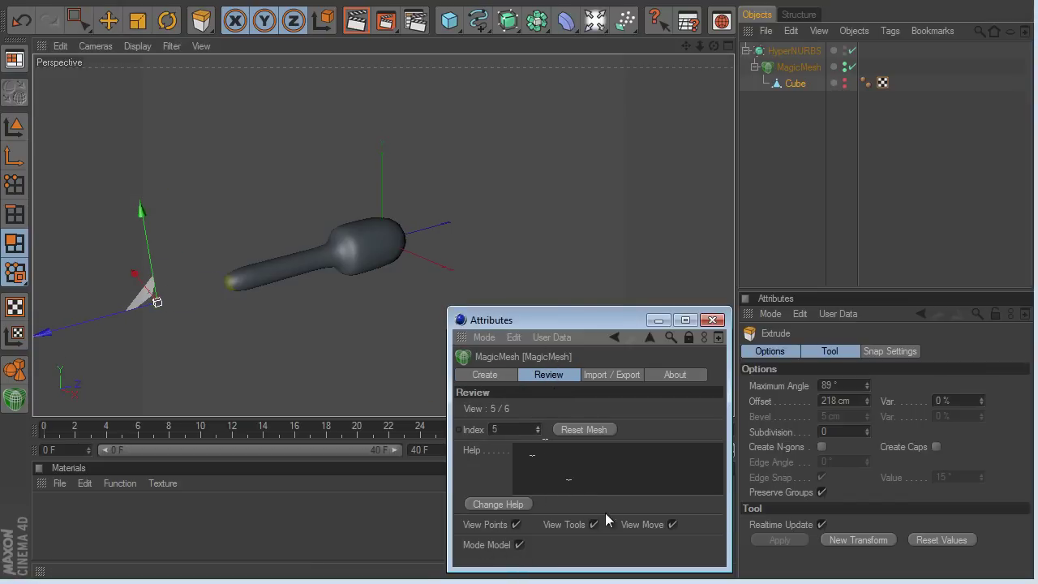
click(515, 525)
Step the review index back and forth between 0 and 6 to examine the recorded modelling stages.
click(535, 432)
click(536, 432)
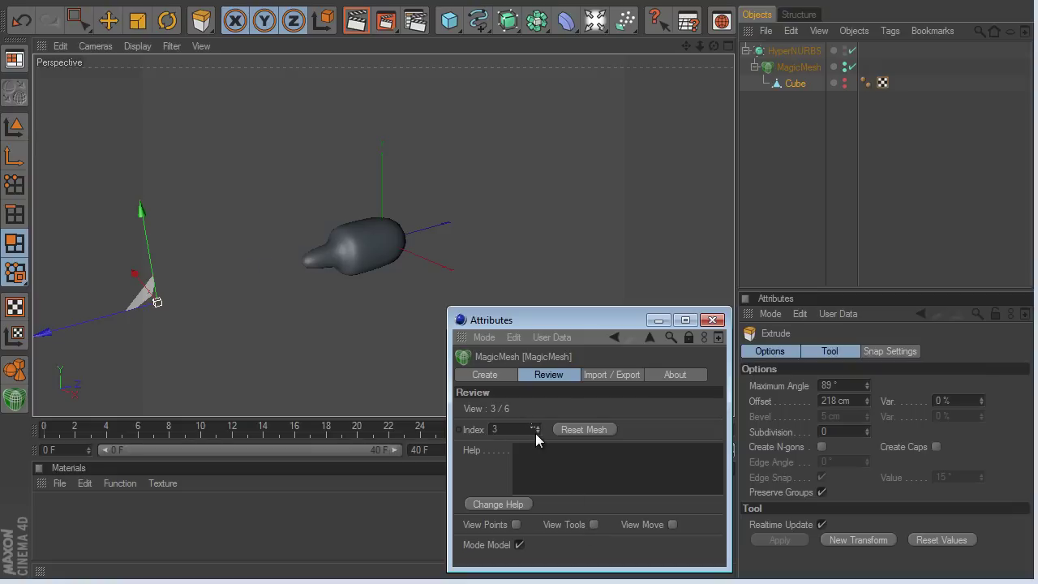
click(536, 430)
click(535, 428)
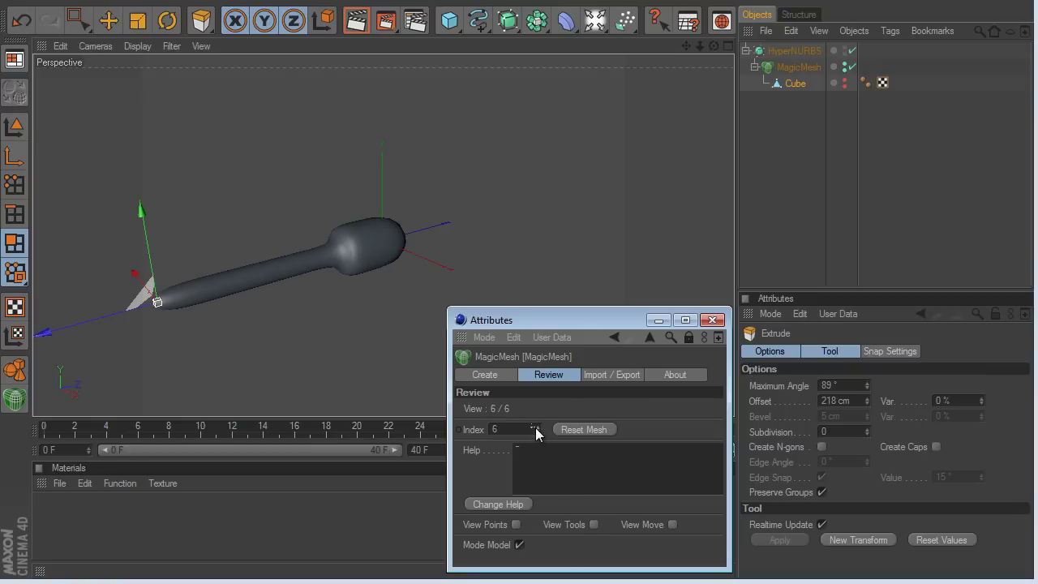
click(535, 432)
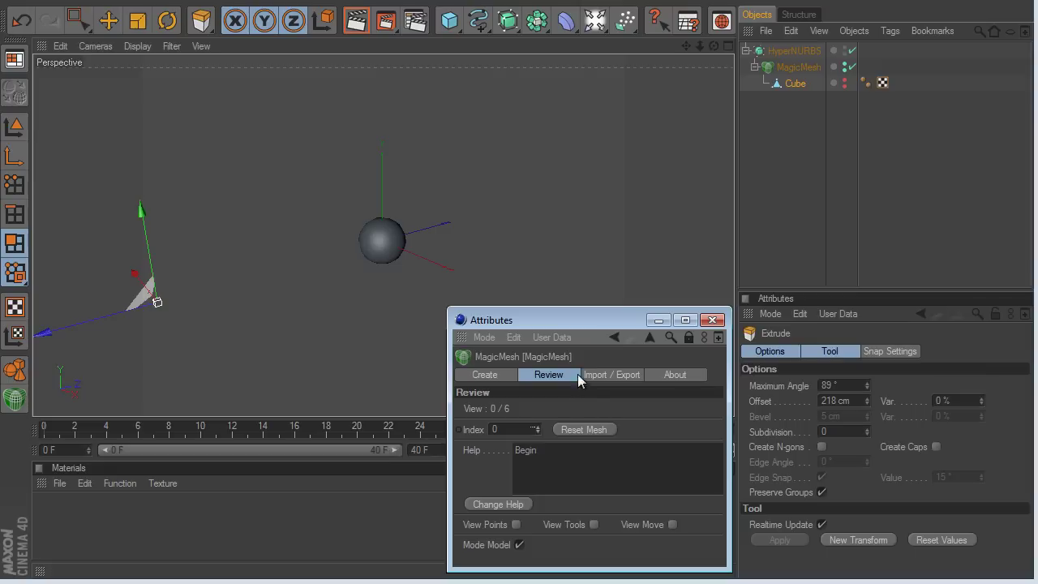
click(538, 427)
click(539, 427)
click(538, 427)
click(539, 427)
click(539, 427)
click(539, 427)
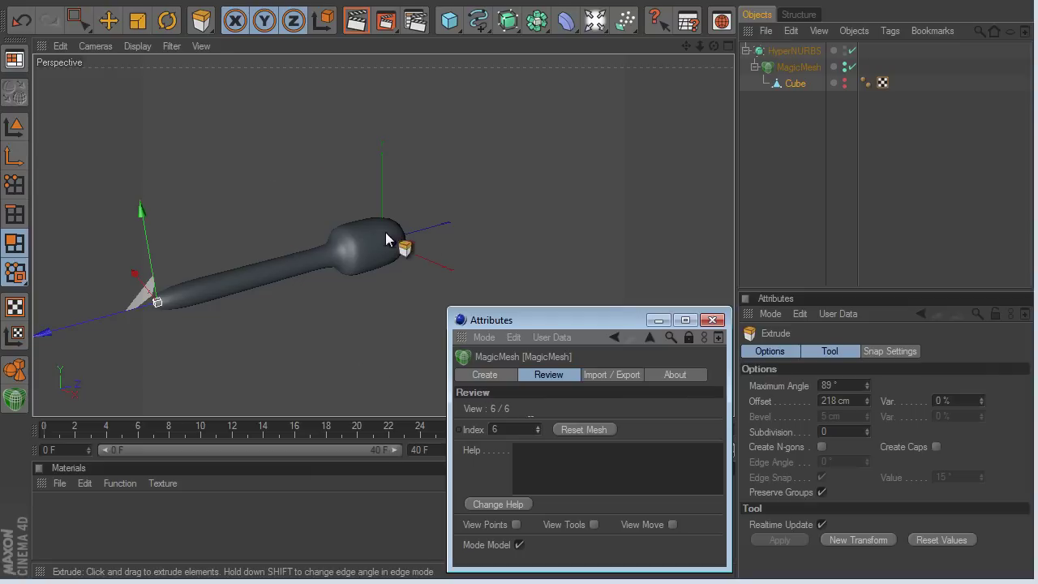
Step the review index back to 3 and reset the mesh there, discarding step 4 and up.
click(536, 432)
click(536, 432)
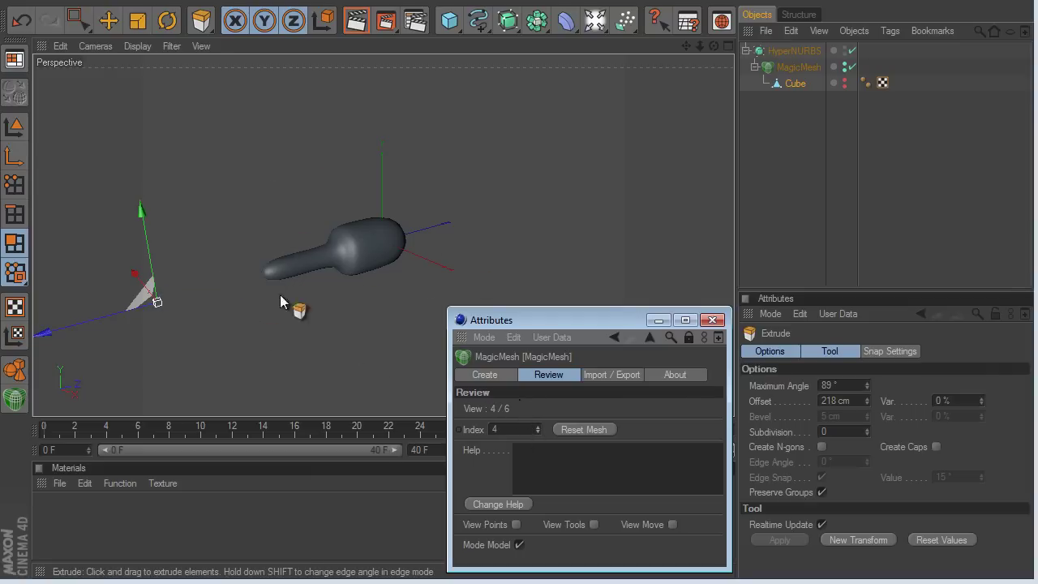
click(537, 432)
click(577, 430)
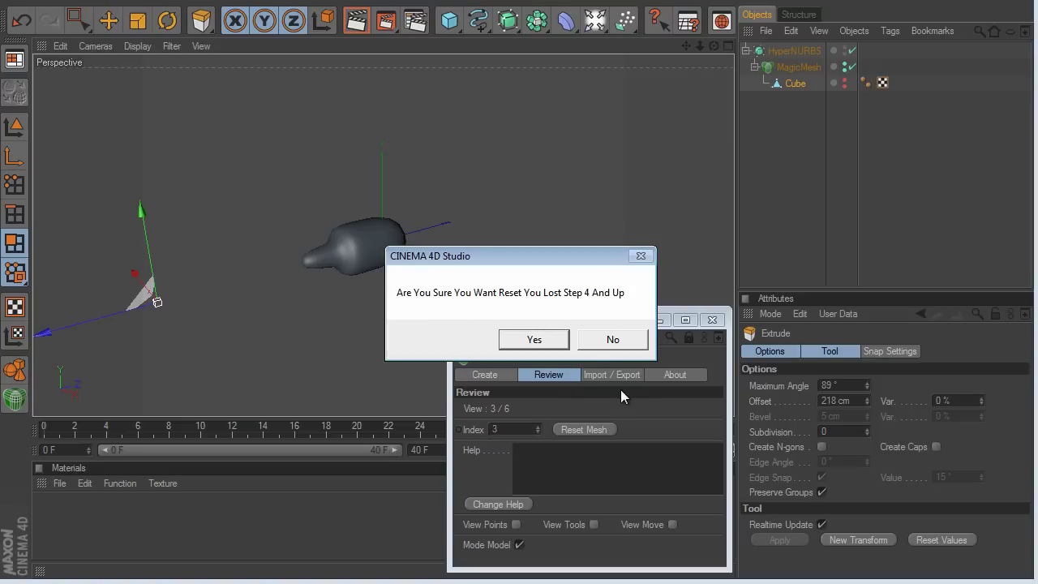
click(557, 344)
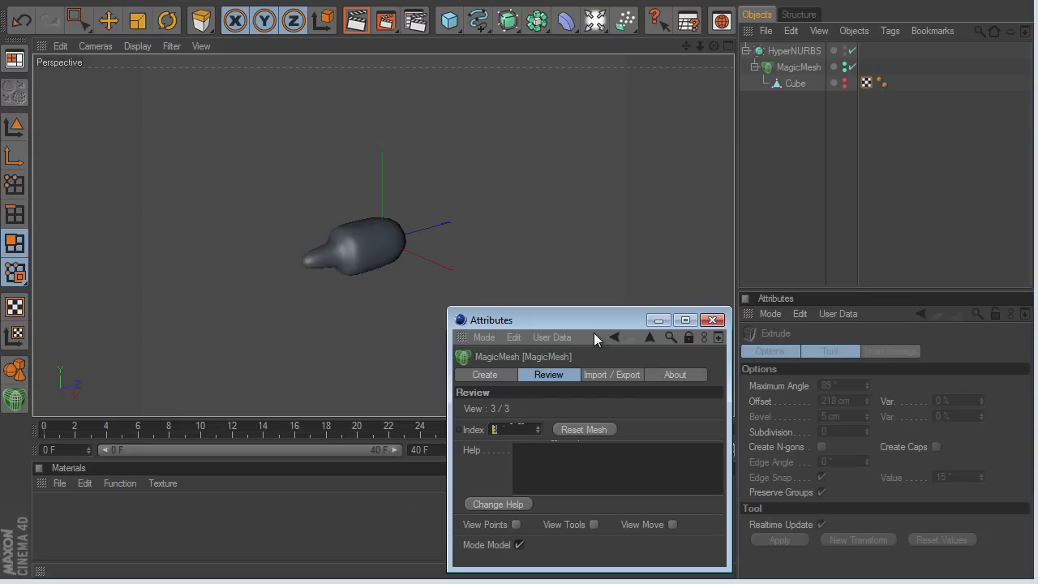
Close the floating attributes window and delete the HyperNURBS hierarchy from the scene.
click(713, 320)
click(768, 51)
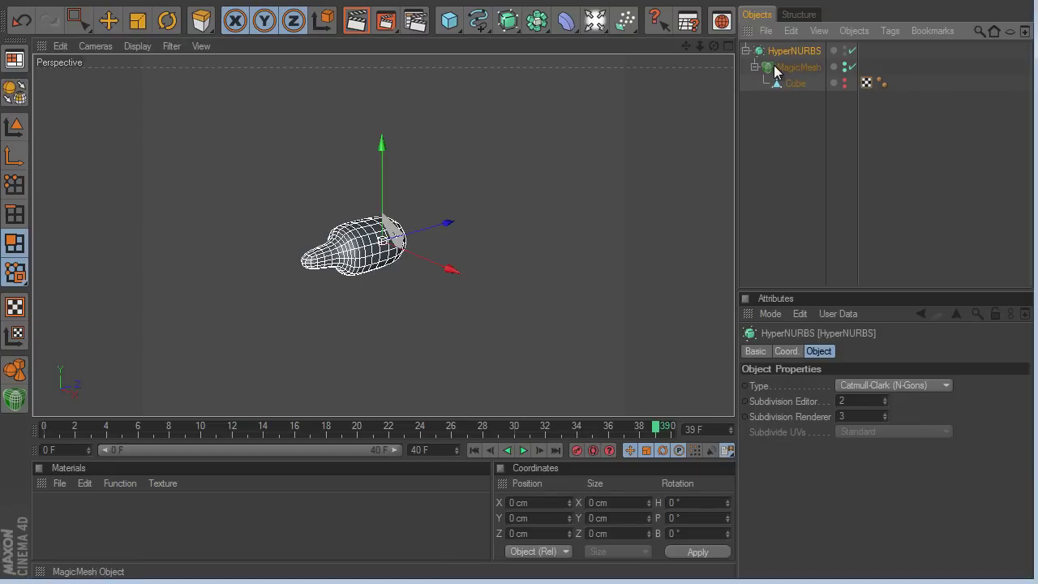
key(Delete)
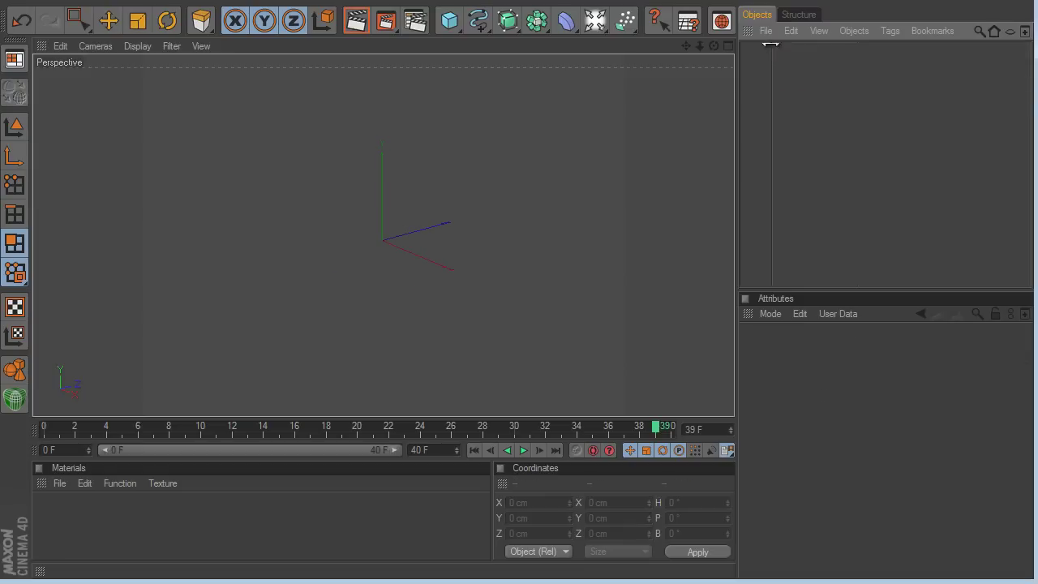
Add a MagicMesh object to the empty scene and import the saved Bullet model into it.
click(558, 1)
mouse_move(569, 23)
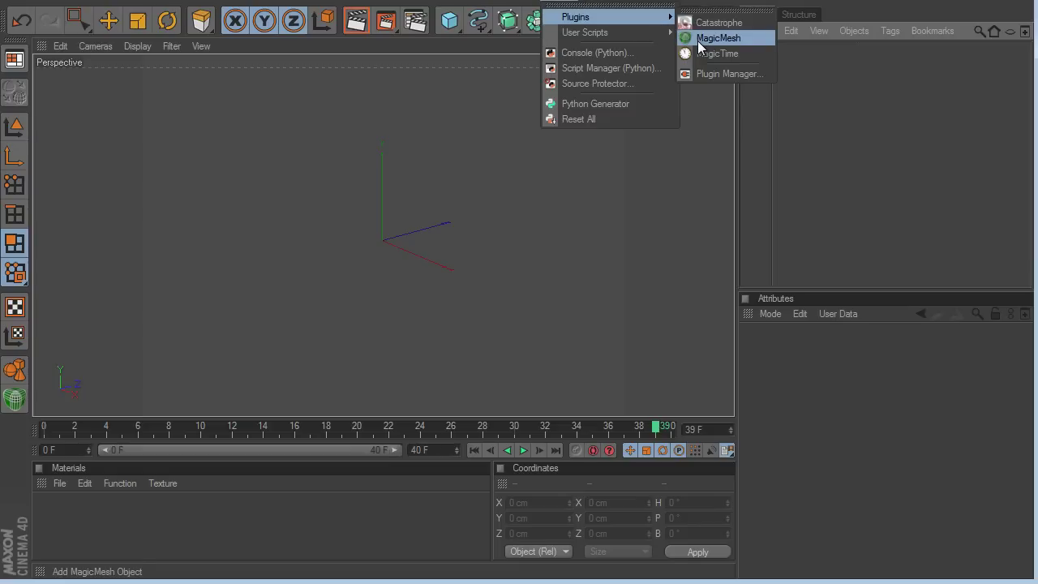
click(697, 39)
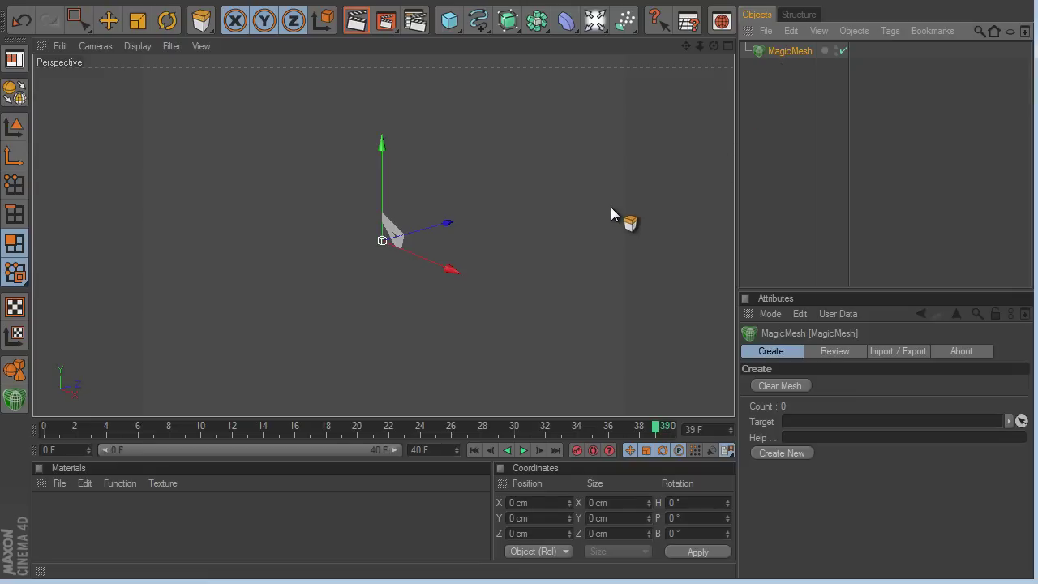
click(887, 355)
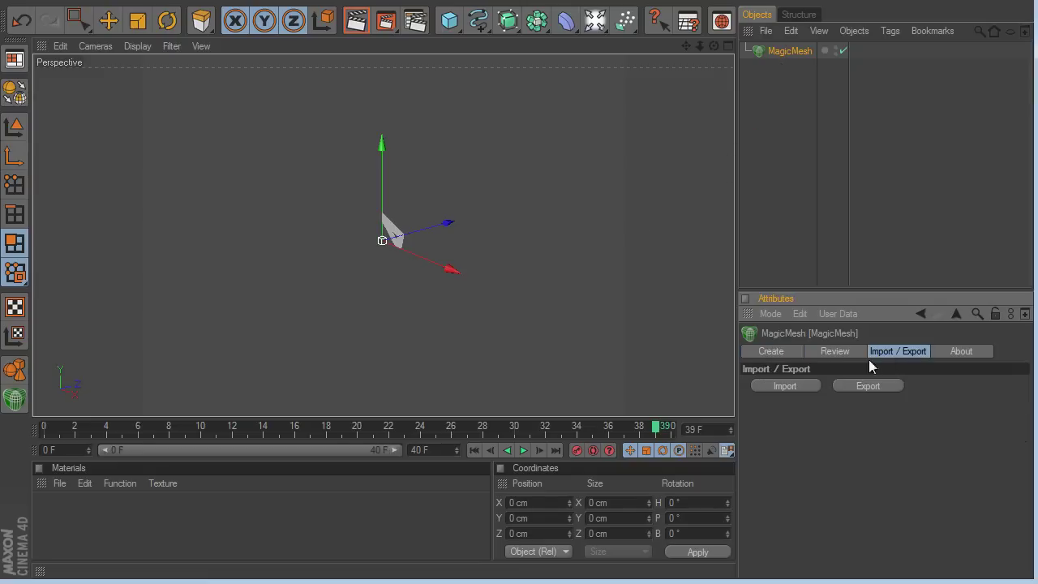
click(772, 385)
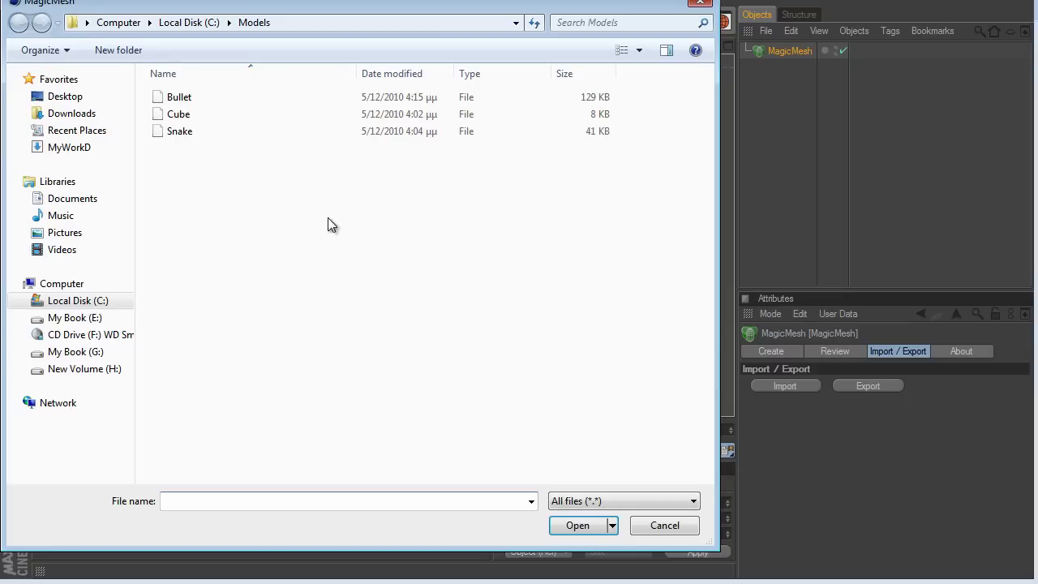
double_click(199, 98)
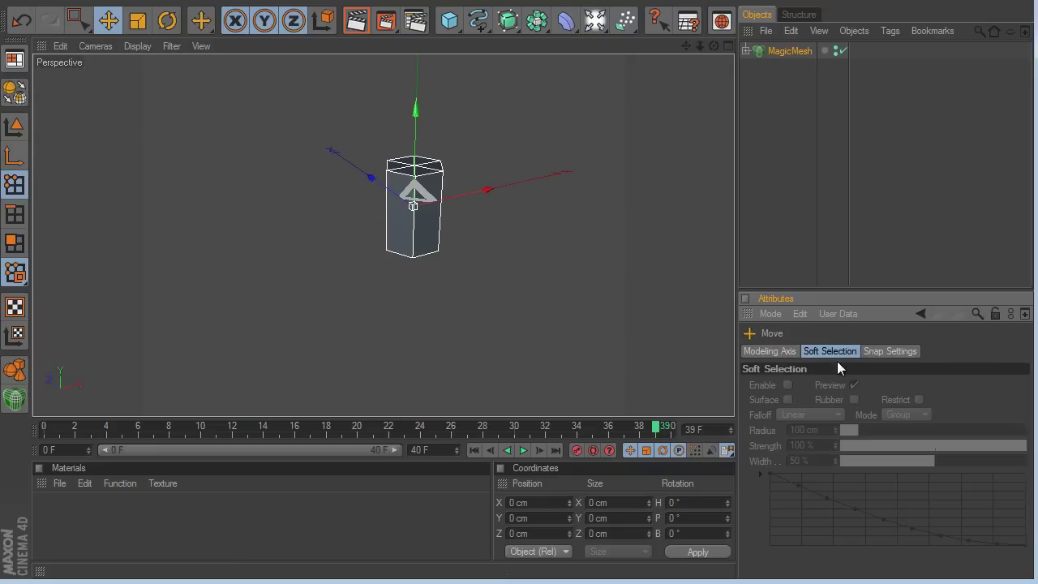
Show the MagicMesh object's review settings and step the index forward from 0 to 14 to examine the bullet's modelling stages.
click(789, 52)
click(836, 352)
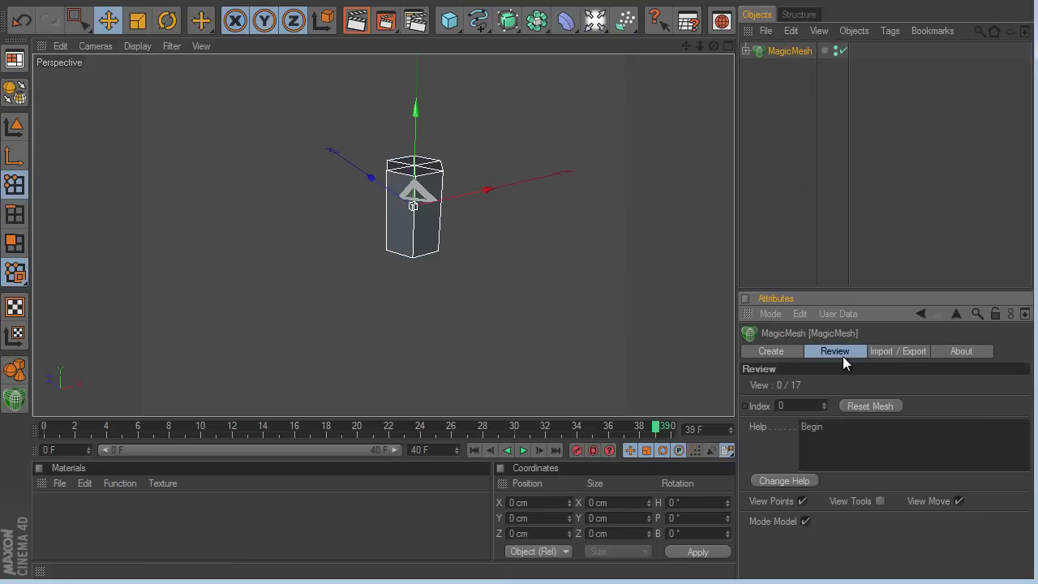
click(825, 403)
click(825, 403)
click(826, 403)
click(826, 403)
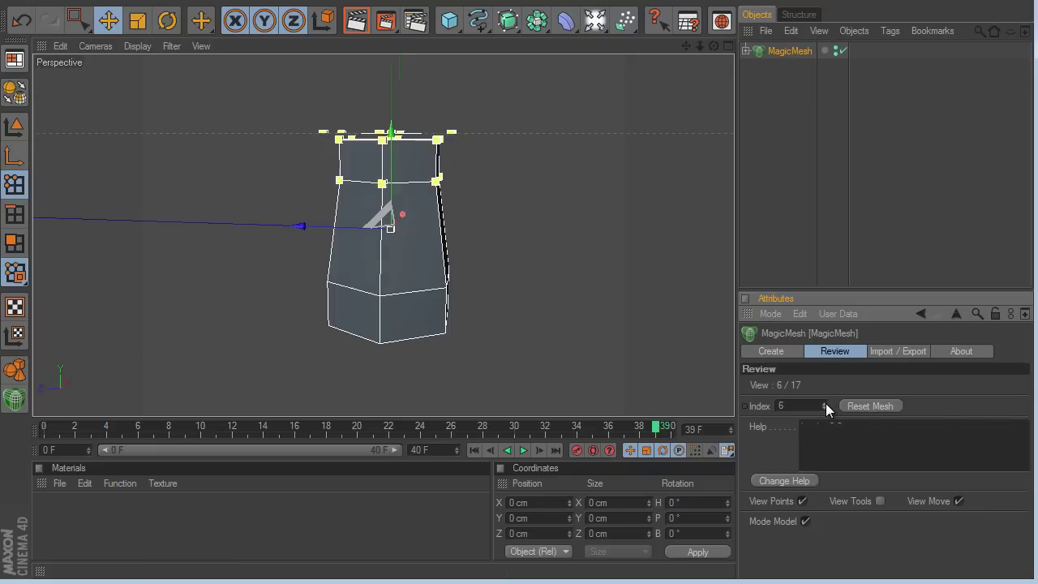
click(826, 404)
click(825, 404)
click(826, 403)
click(826, 403)
click(826, 403)
click(826, 404)
click(826, 403)
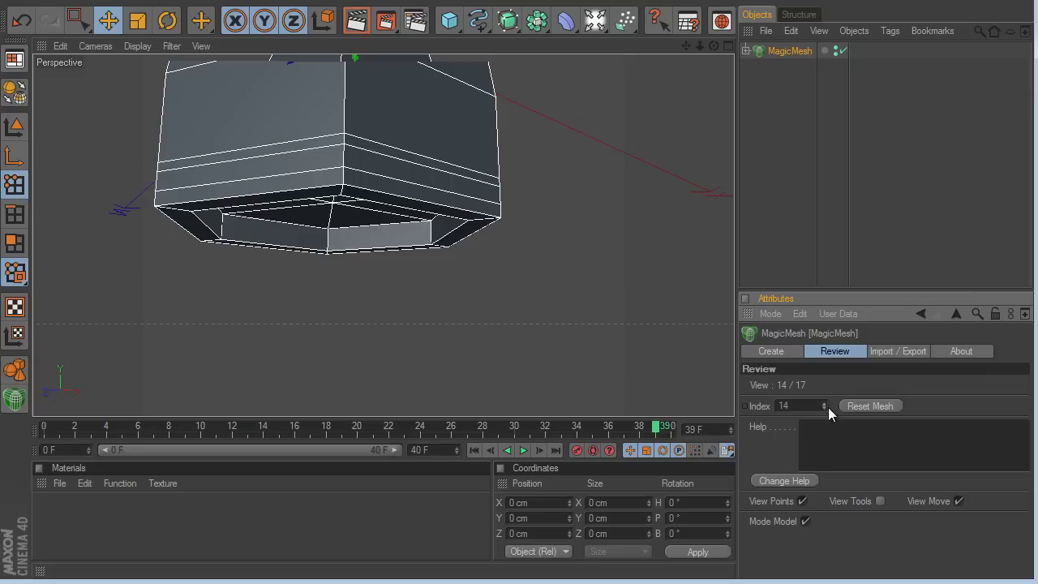
Step the review index back to 8 to re-examine the bullet's earlier modelling stages.
click(825, 410)
click(826, 410)
click(826, 409)
click(825, 410)
click(825, 410)
click(826, 409)
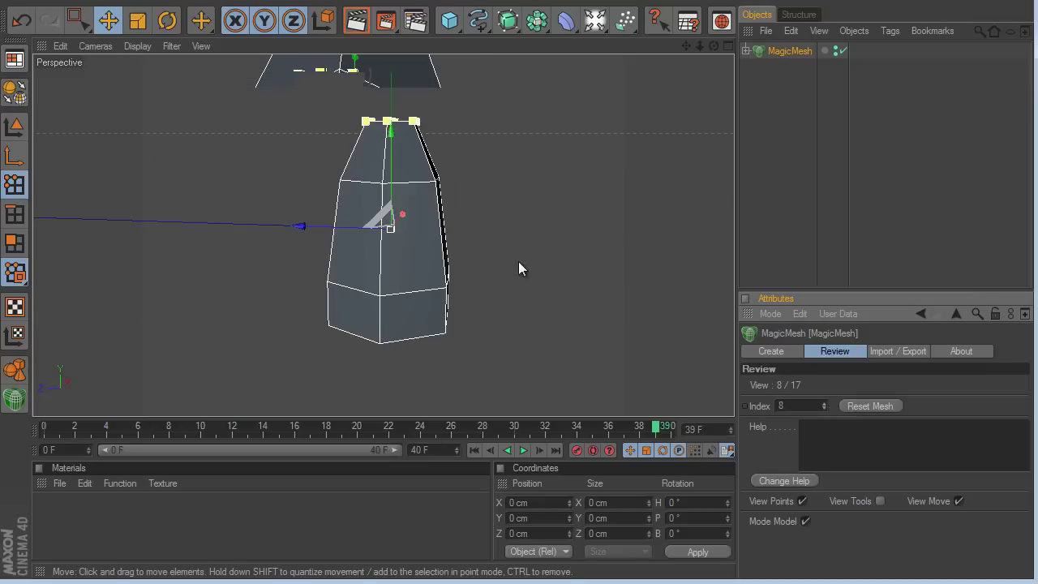